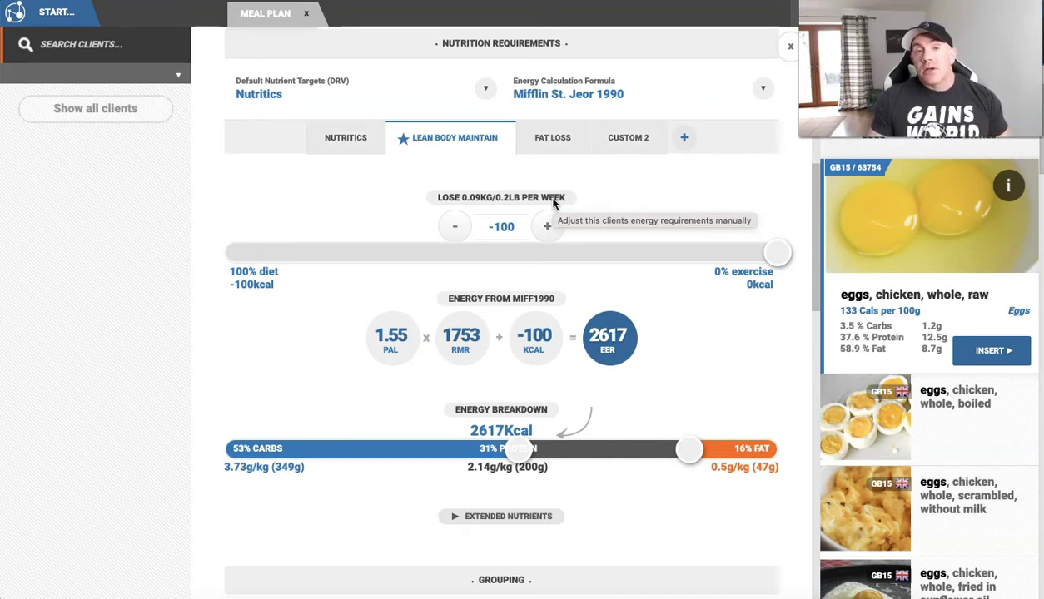
Edit the -100 kcal energy adjustment in the client's nutrition requirements.
click(517, 227)
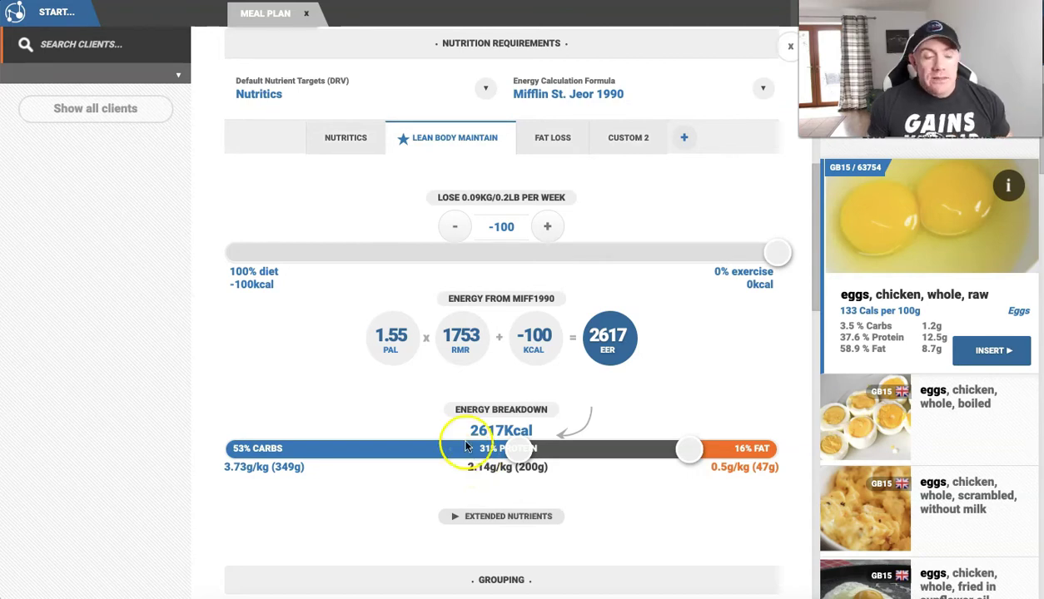
scroll(641, 538, down, 1)
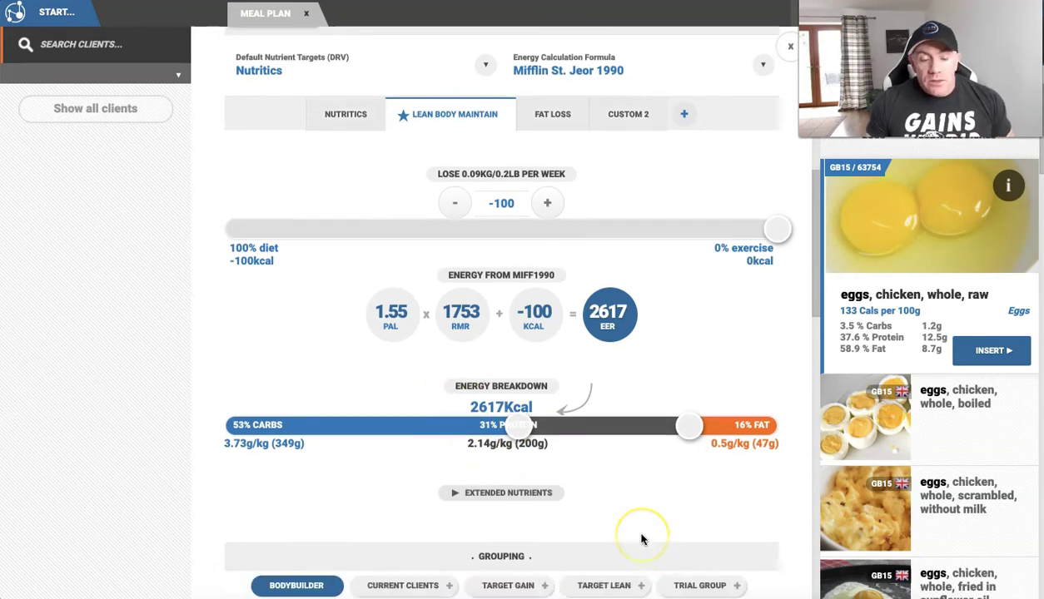
scroll(641, 538, down, 2)
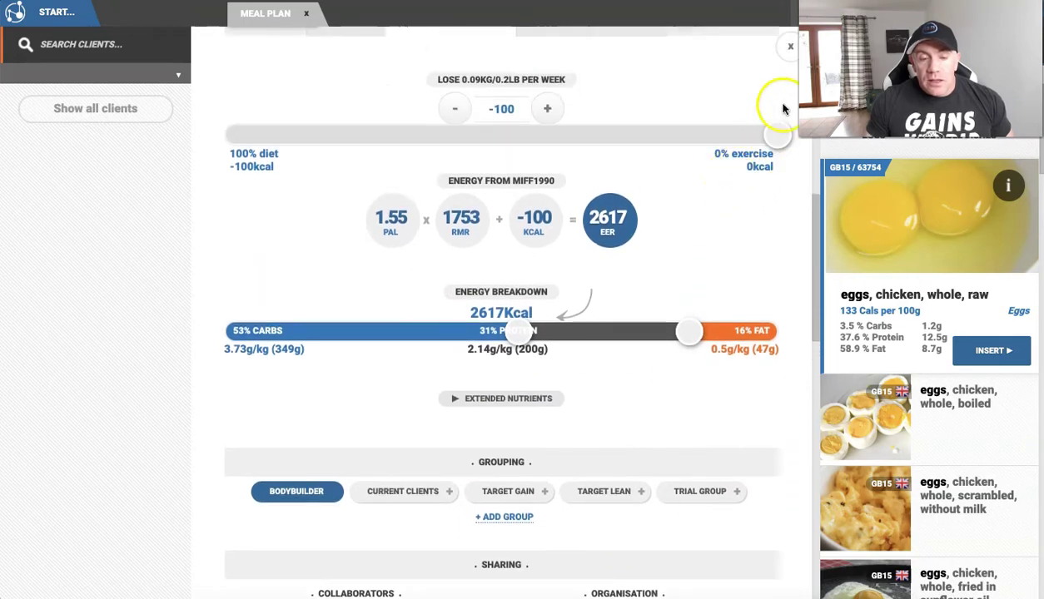
Close the requirements panel and start a blank meal plan from scratch, dated 13 May 2021.
click(790, 46)
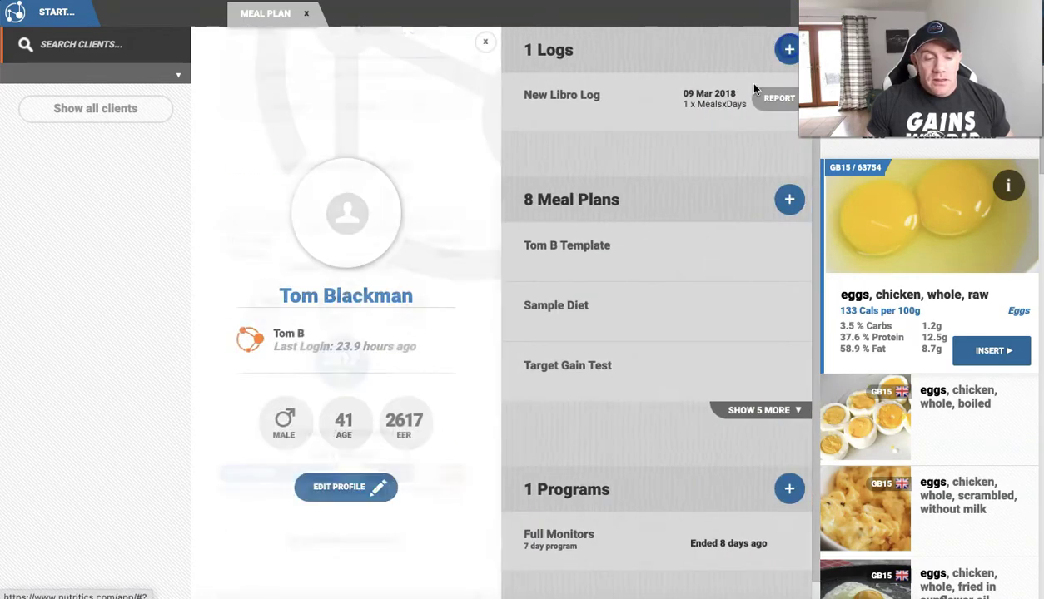
click(788, 198)
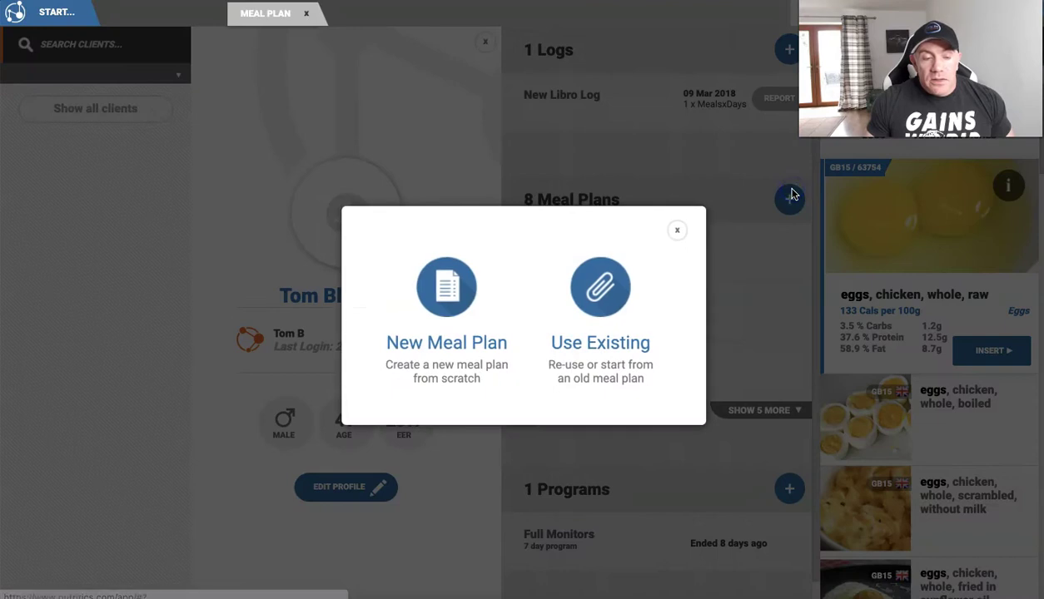
click(495, 321)
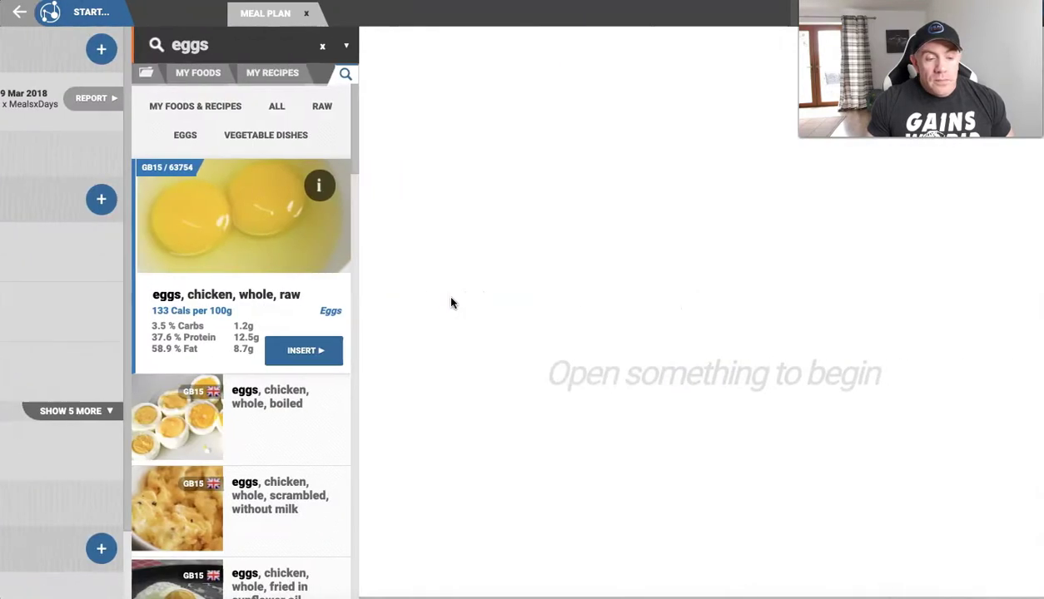
click(448, 291)
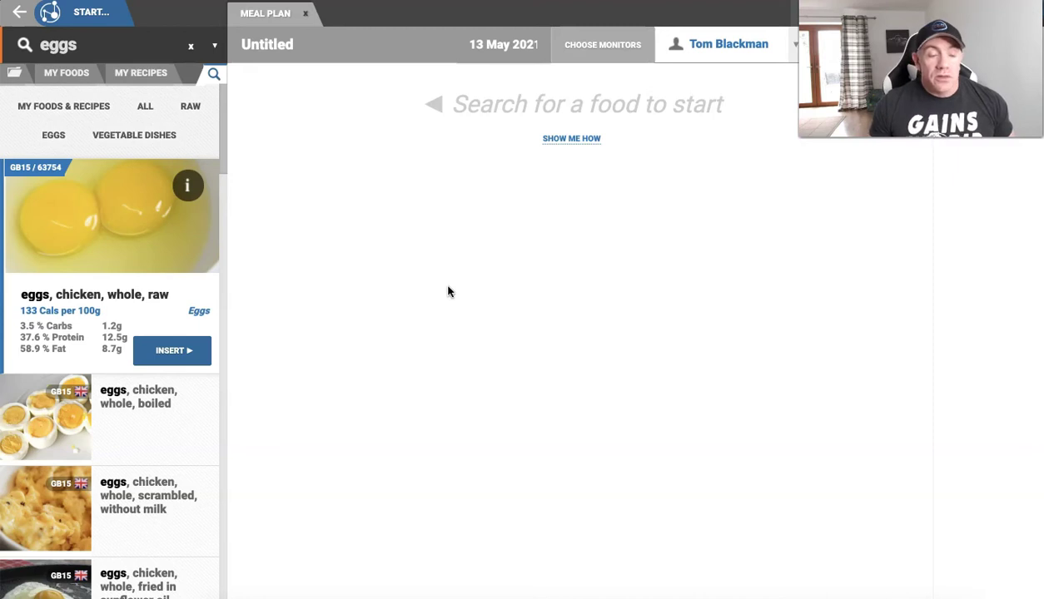
click(412, 288)
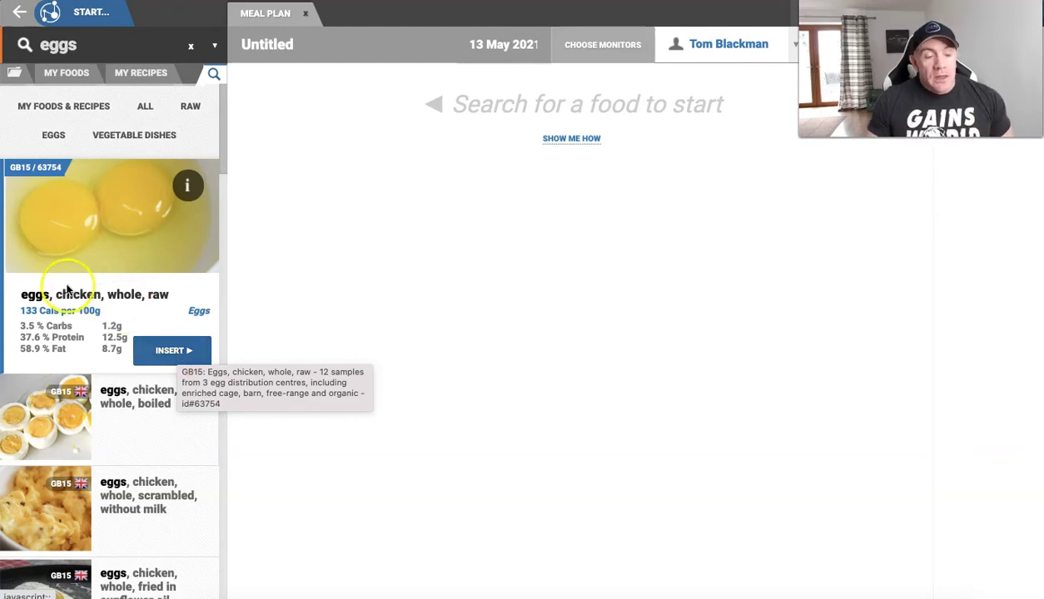
Add four average size 3 raw whole eggs (228g, 303 kcal) to the meal plan.
click(169, 350)
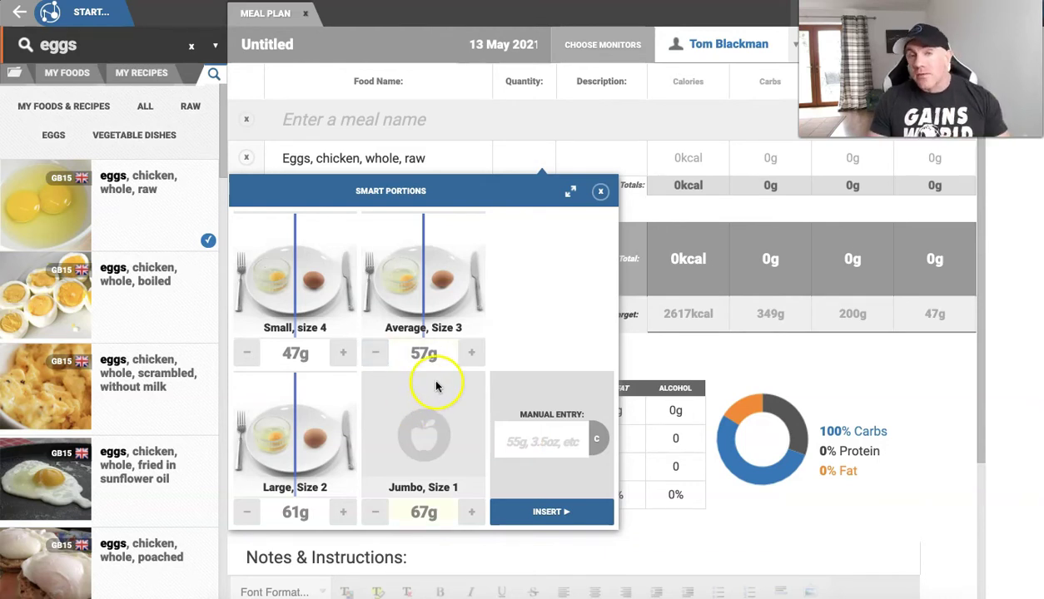
click(471, 353)
click(471, 353)
click(470, 353)
click(470, 353)
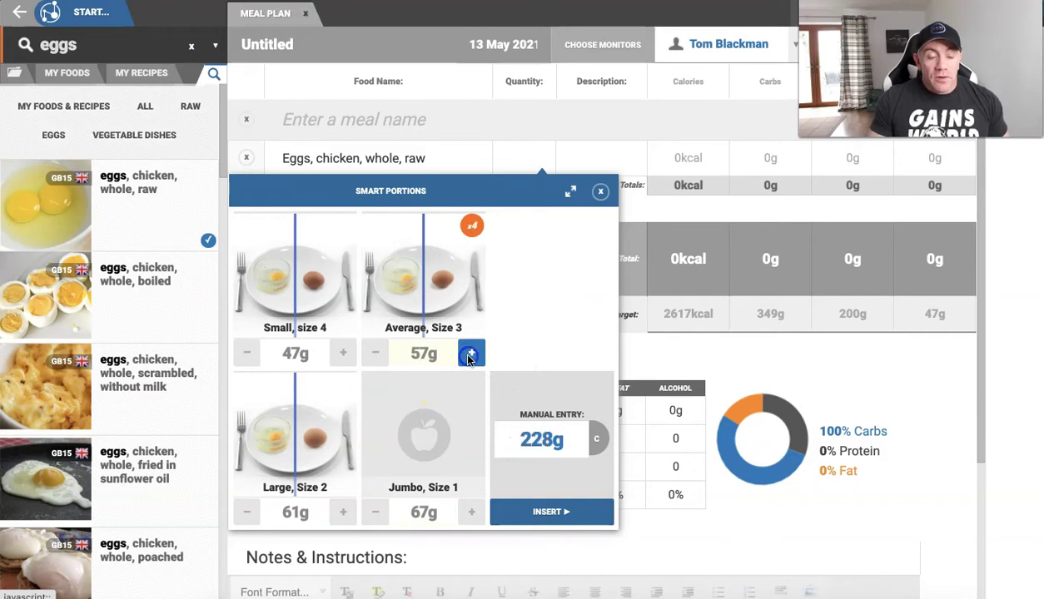
click(551, 511)
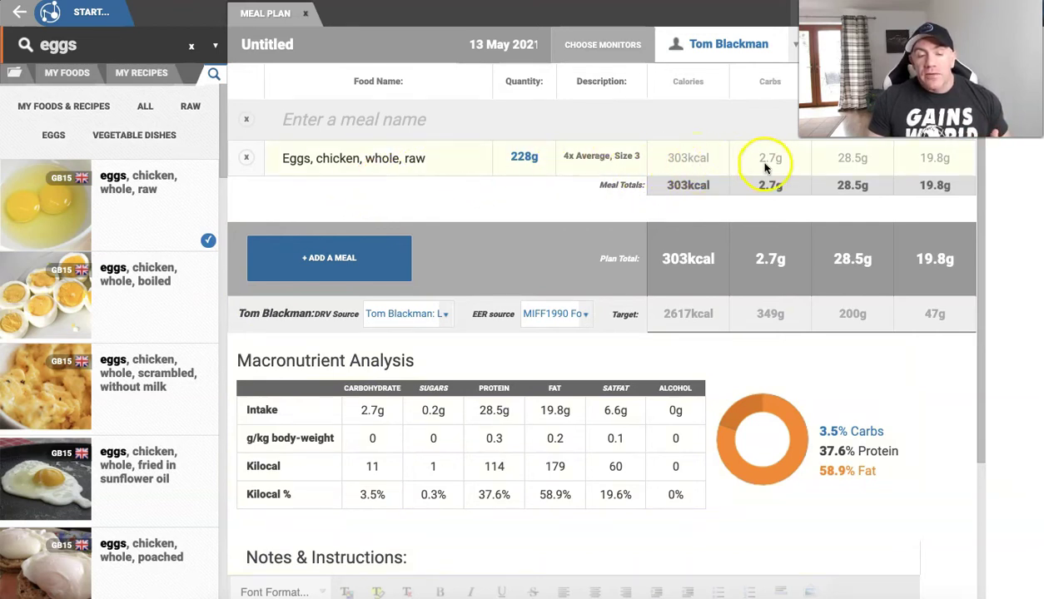
click(115, 50)
Search 'bagel' and add one average plain bagel (90g), lifting the total to 545 kcal.
text(ba)
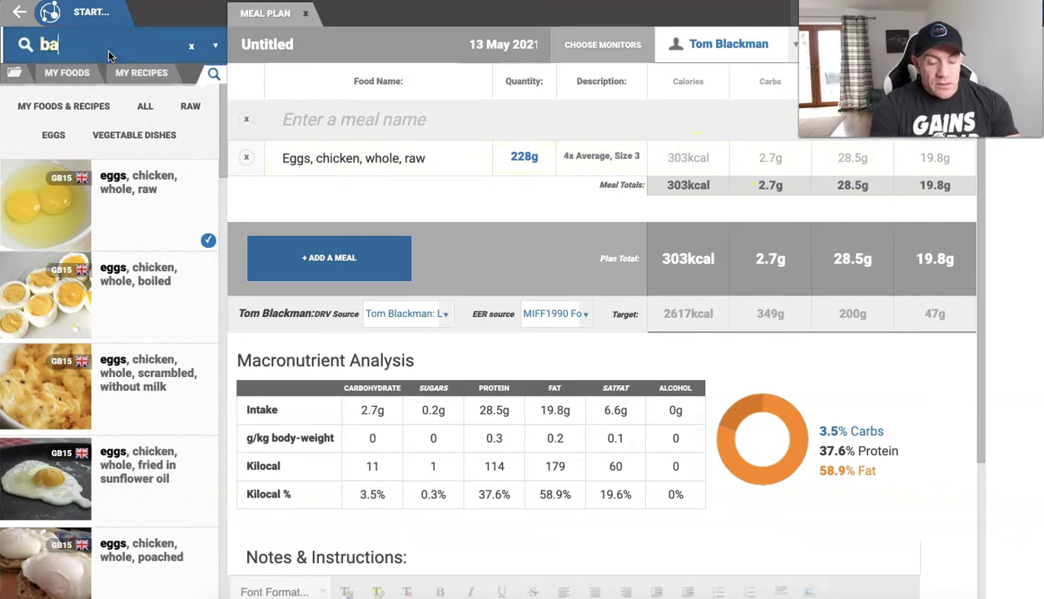
text(gel)
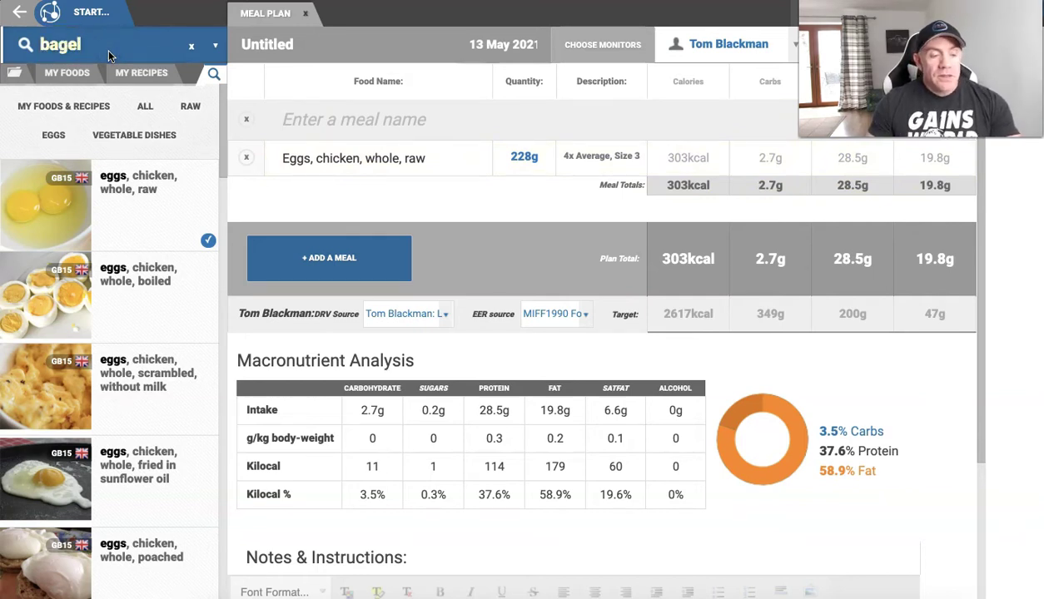
click(117, 137)
click(119, 192)
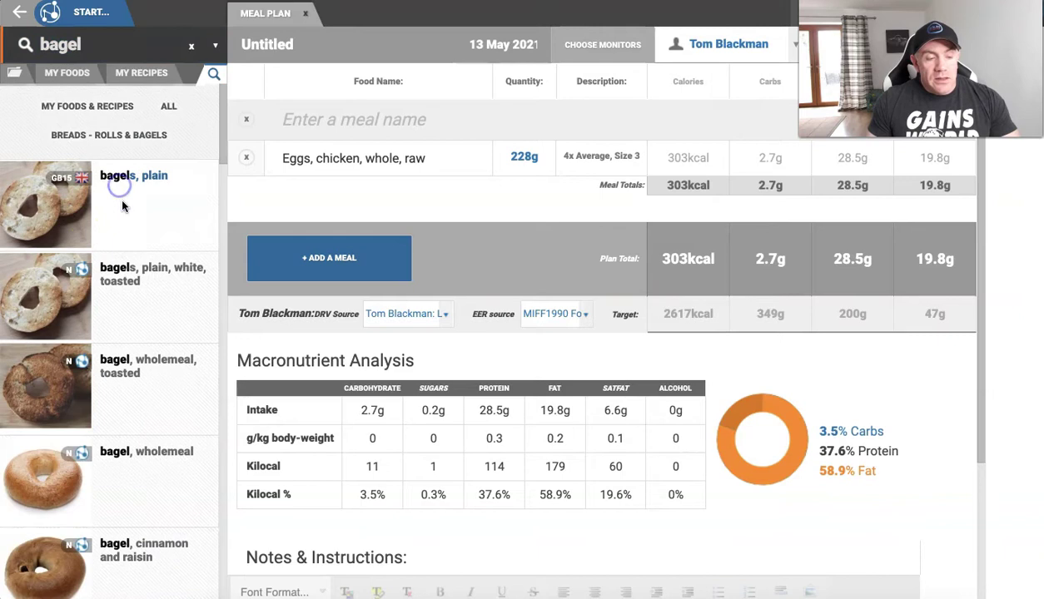
click(153, 353)
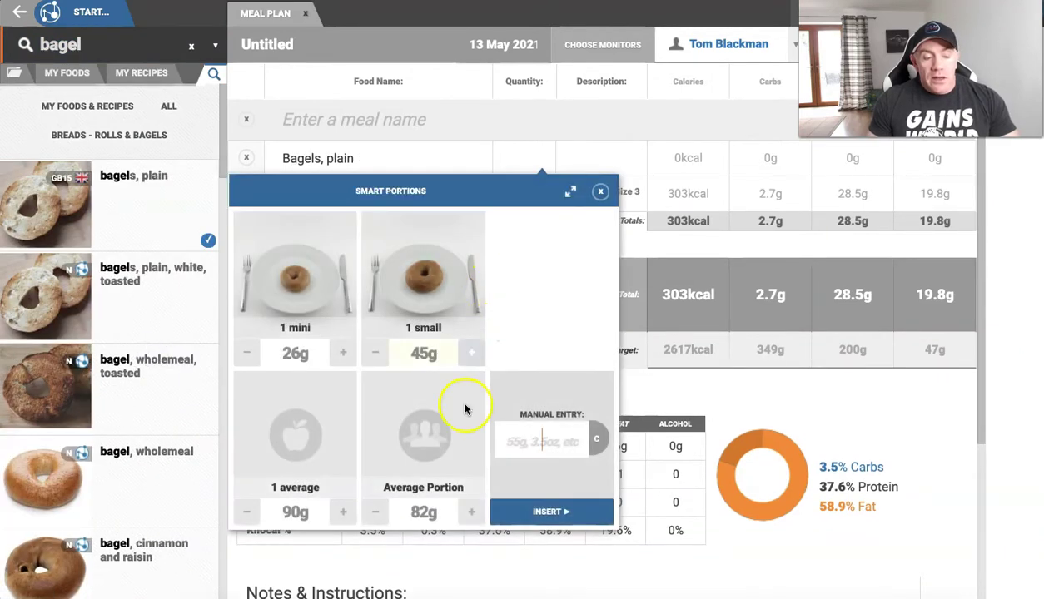
click(342, 513)
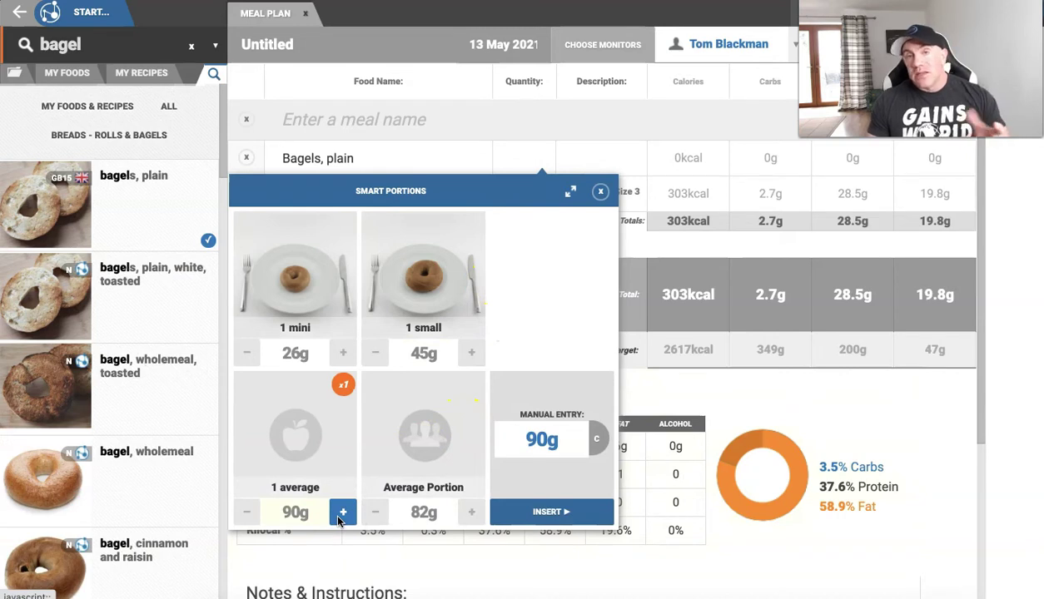
click(546, 514)
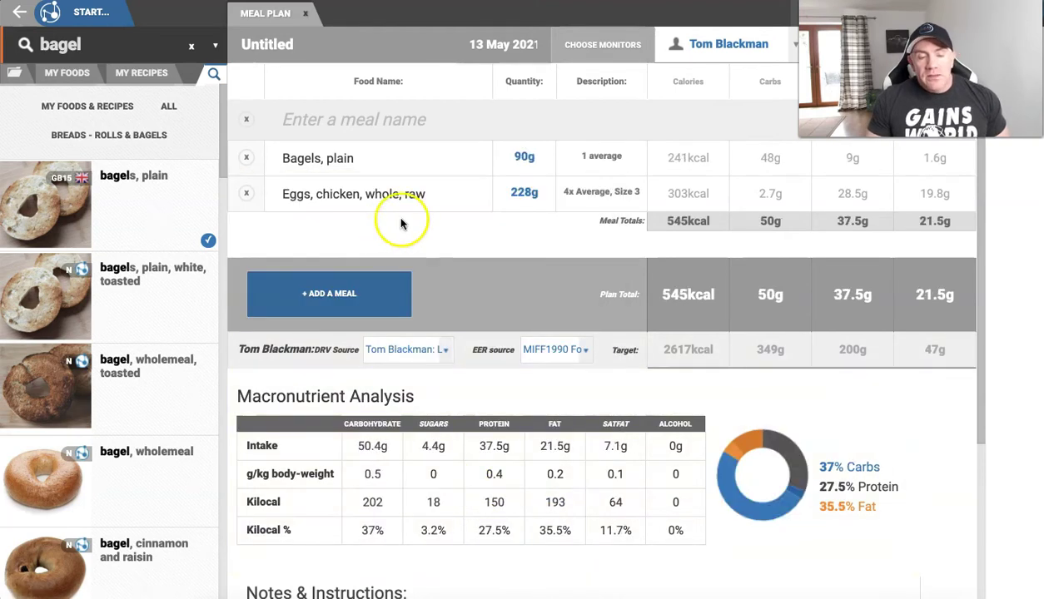
click(89, 47)
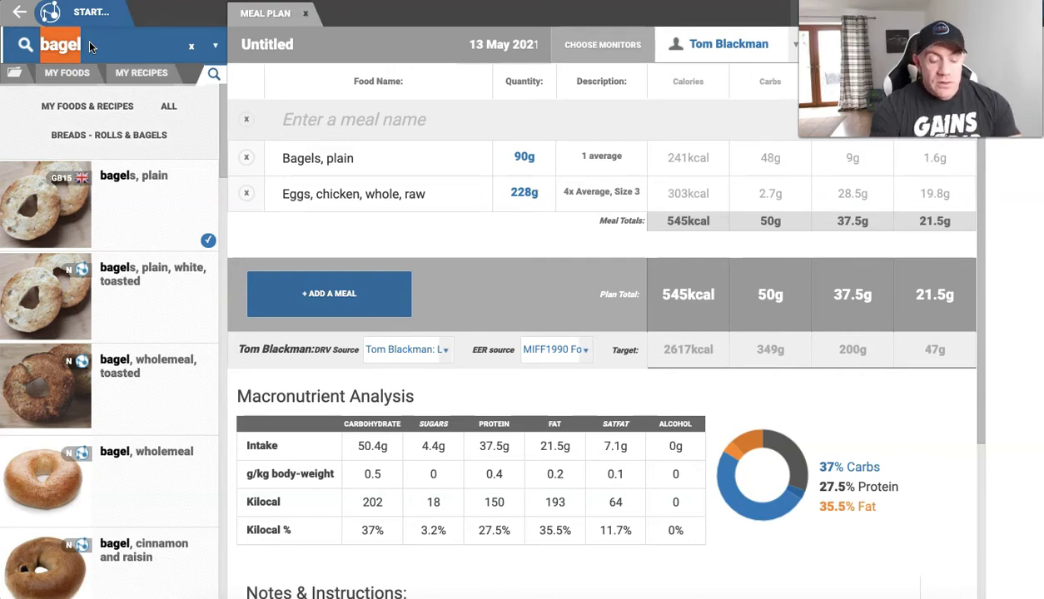
Add a 12g average spread of light spreadable butter (60% fat), raising the total to 610 kcal.
text(butter)
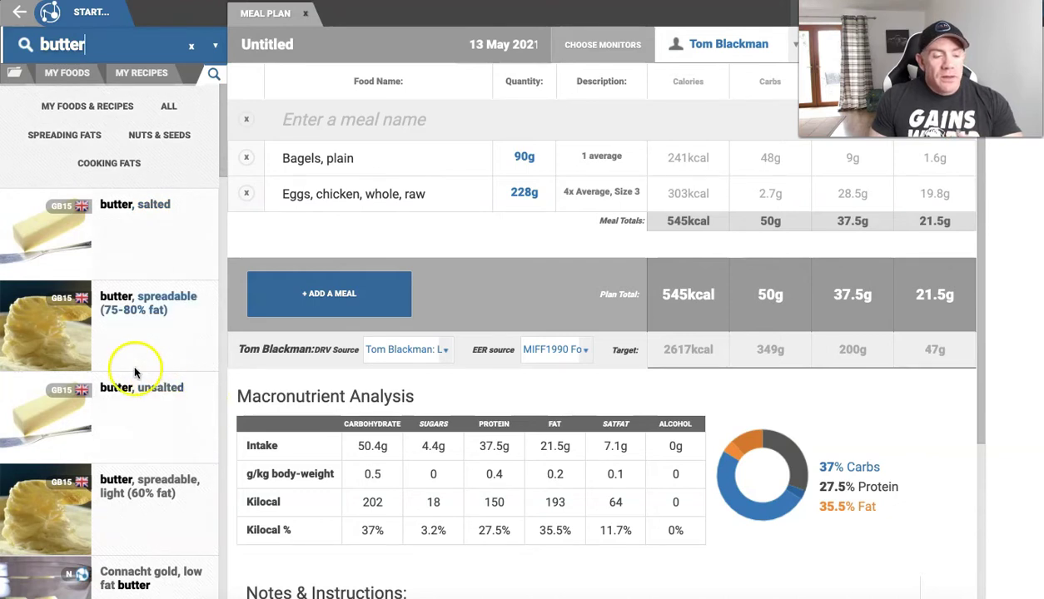
scroll(137, 387, down, 1)
click(135, 445)
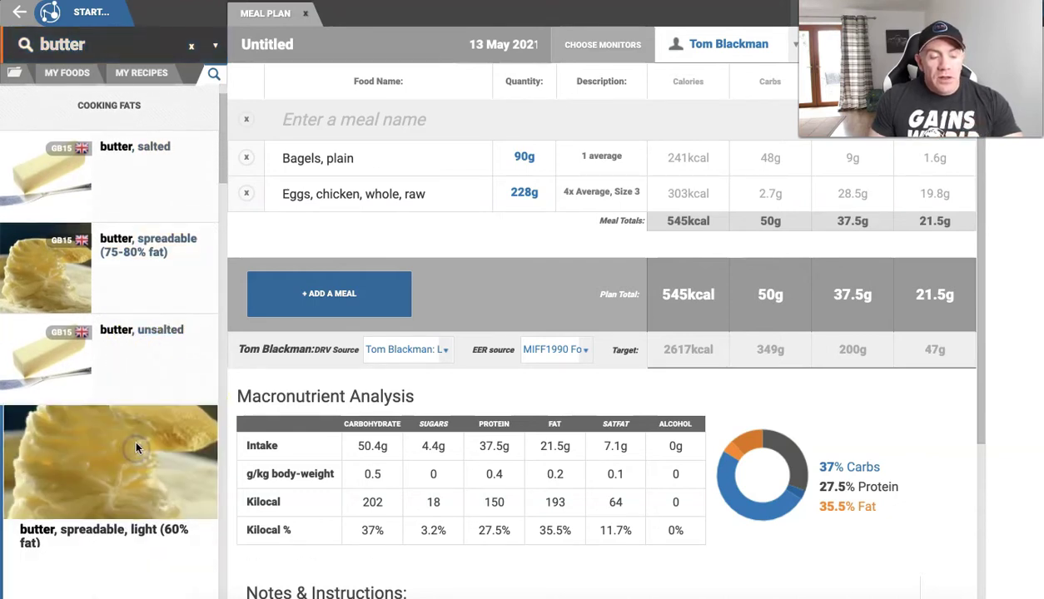
scroll(164, 531, down, 3)
click(170, 398)
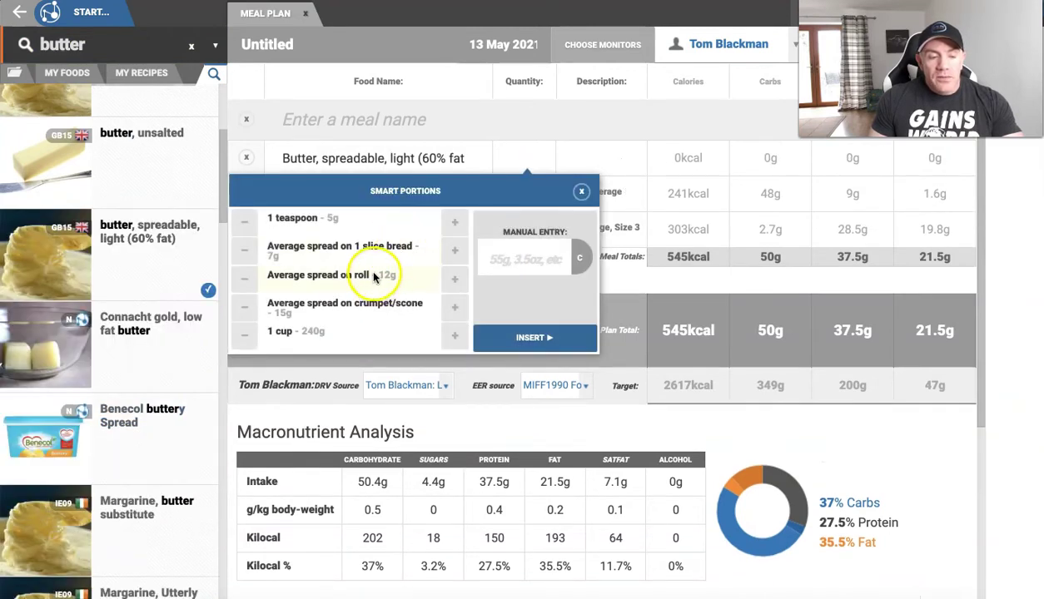
click(454, 279)
click(503, 336)
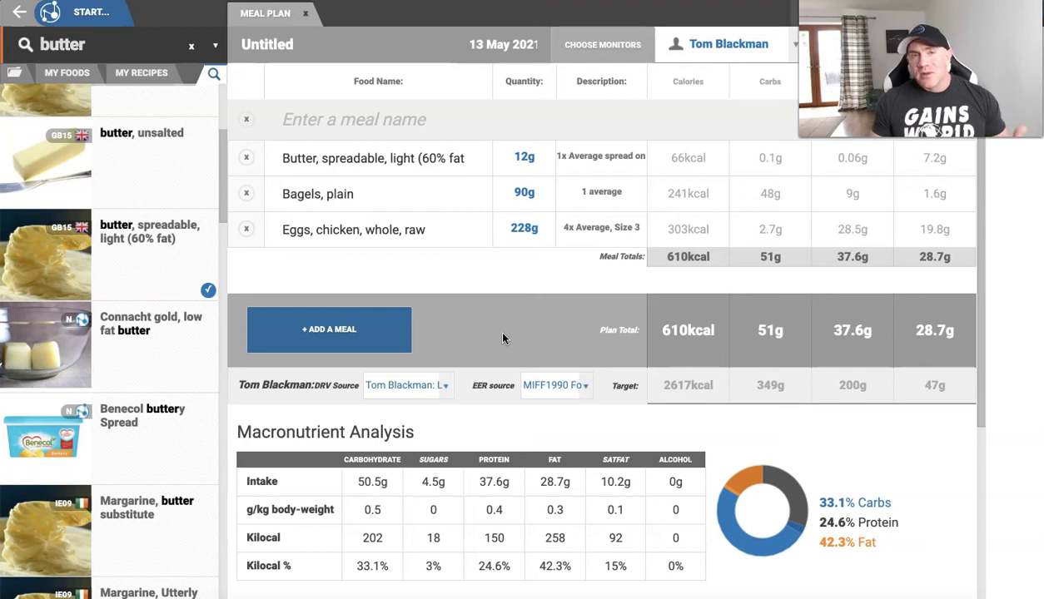
click(361, 121)
Title the eggs, bagel and butter meal 'Breakfast'.
text(Brea)
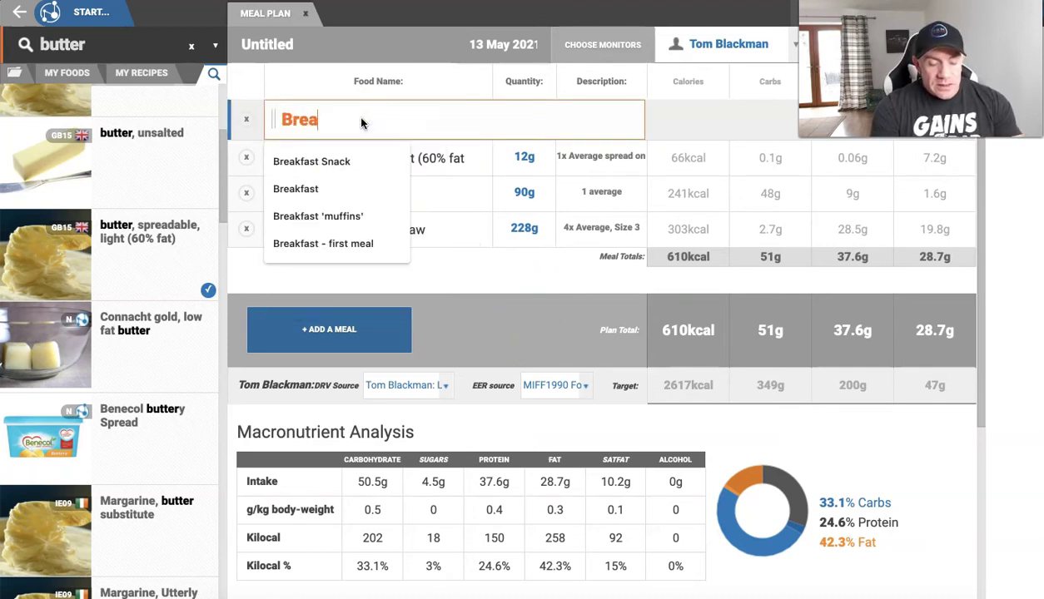
text(kfast)
click(384, 117)
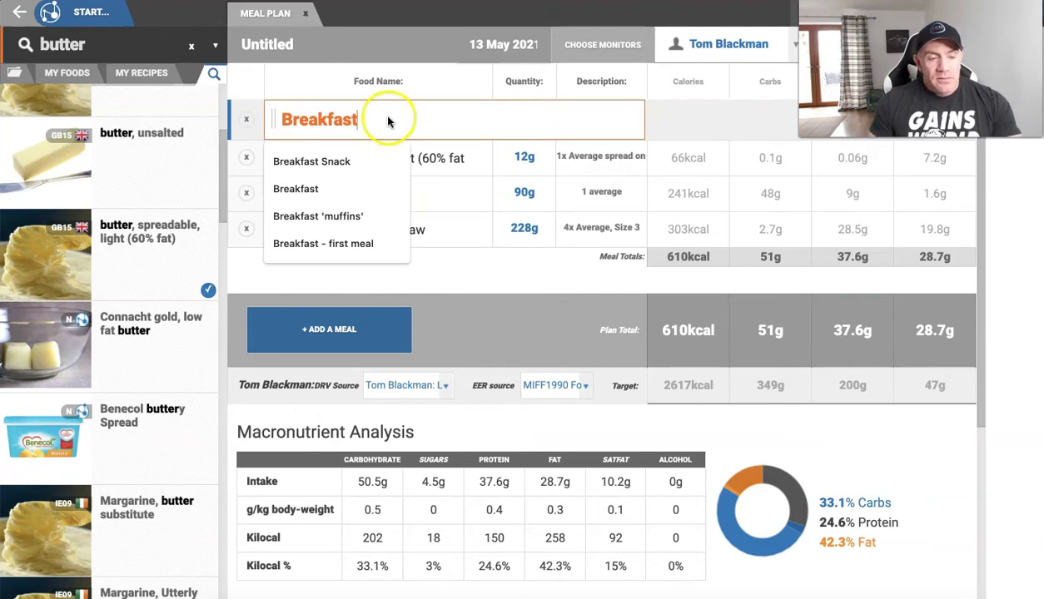
click(463, 267)
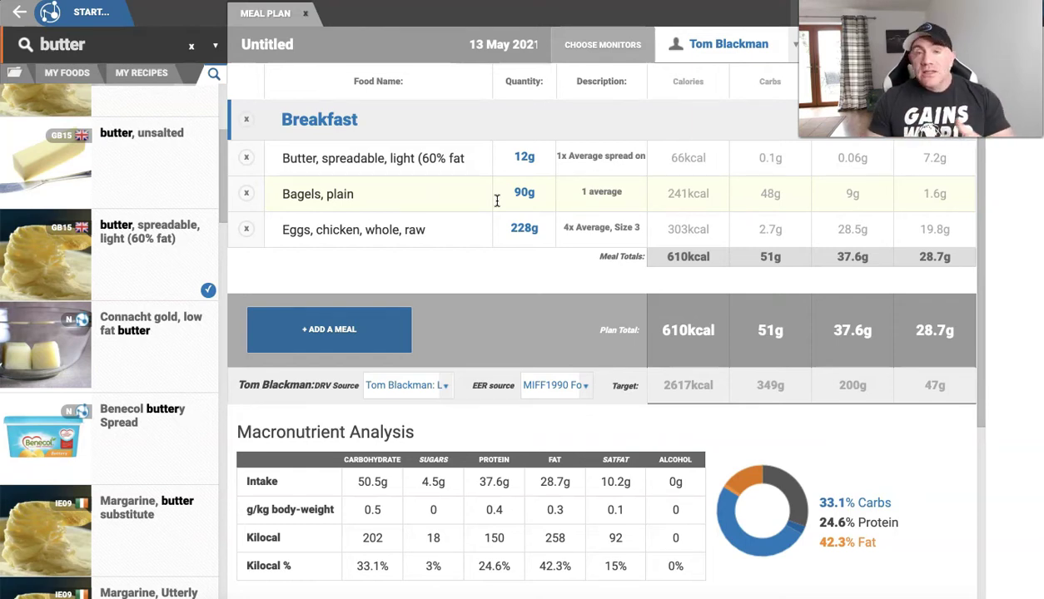
Add a second meal below Breakfast and title it 'Chilli and rice'.
click(329, 329)
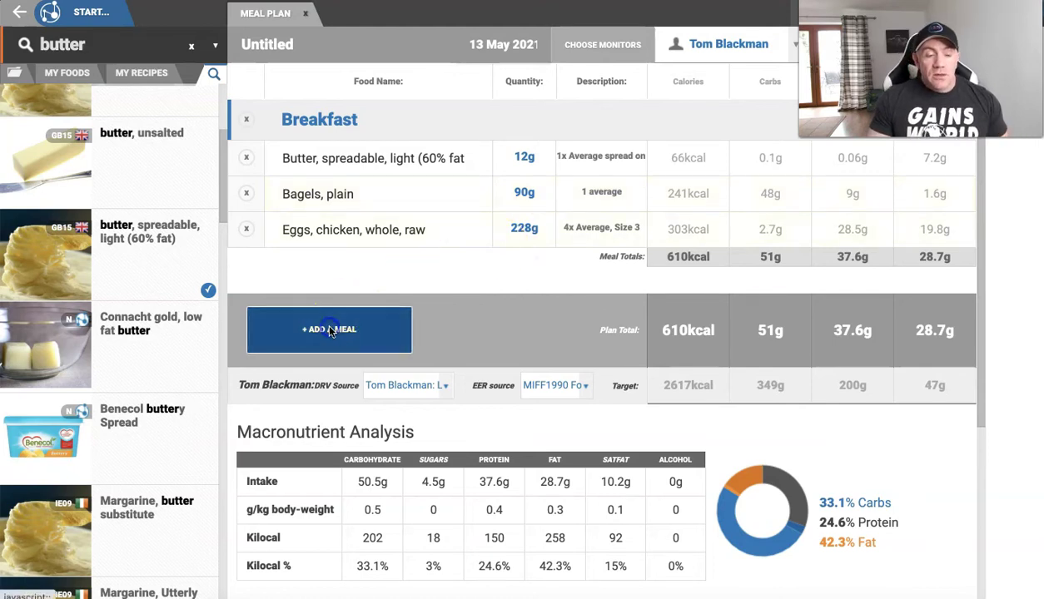
click(344, 323)
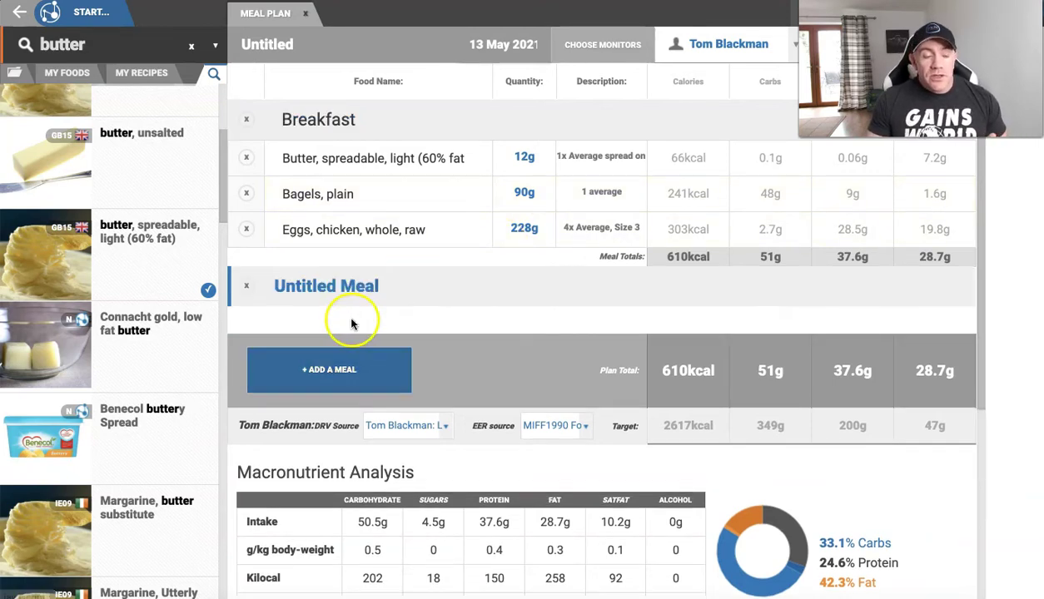
click(409, 287)
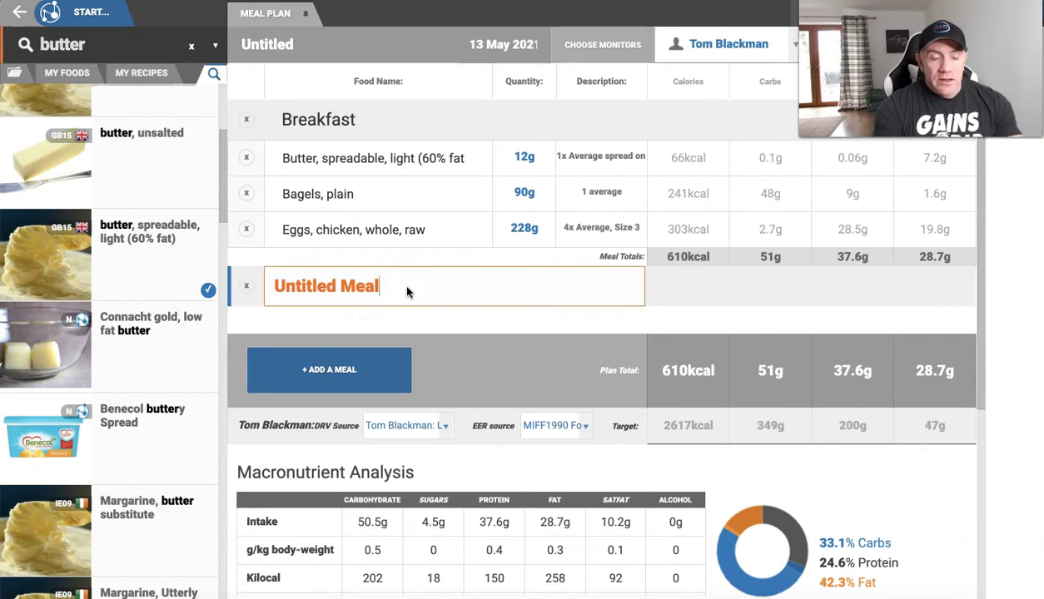
key(BackSpace)
key(BackSpace)
key(BackSpace)
key(BackSpace)
key(BackSpace)
key(BackSpace)
key(BackSpace)
key(BackSpace)
key(BackSpace)
key(BackSpace)
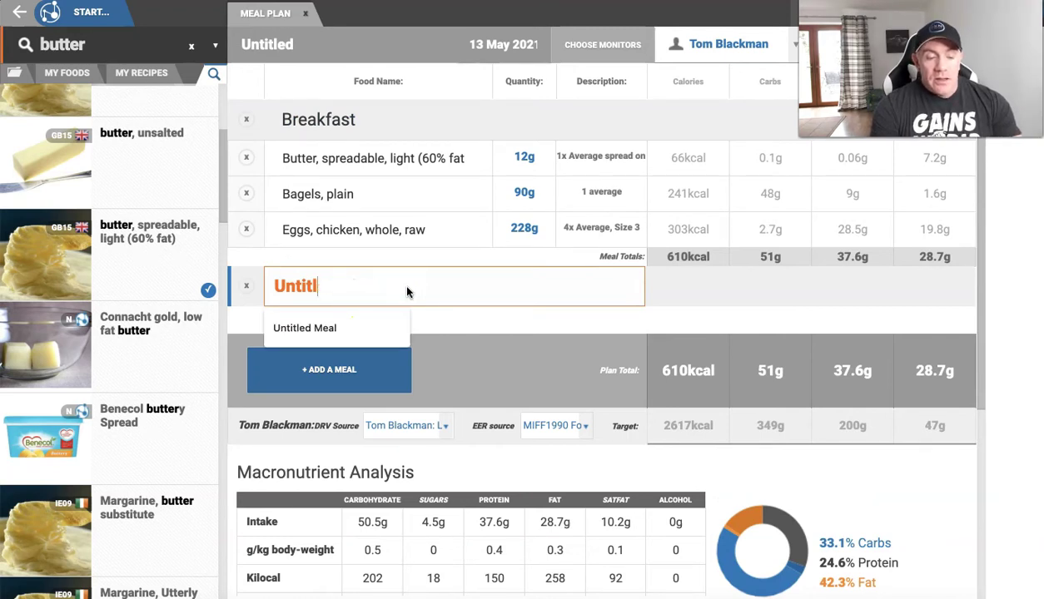
key(BackSpace)
key(BackSpace)
key(BackSpace)
text(Chillie)
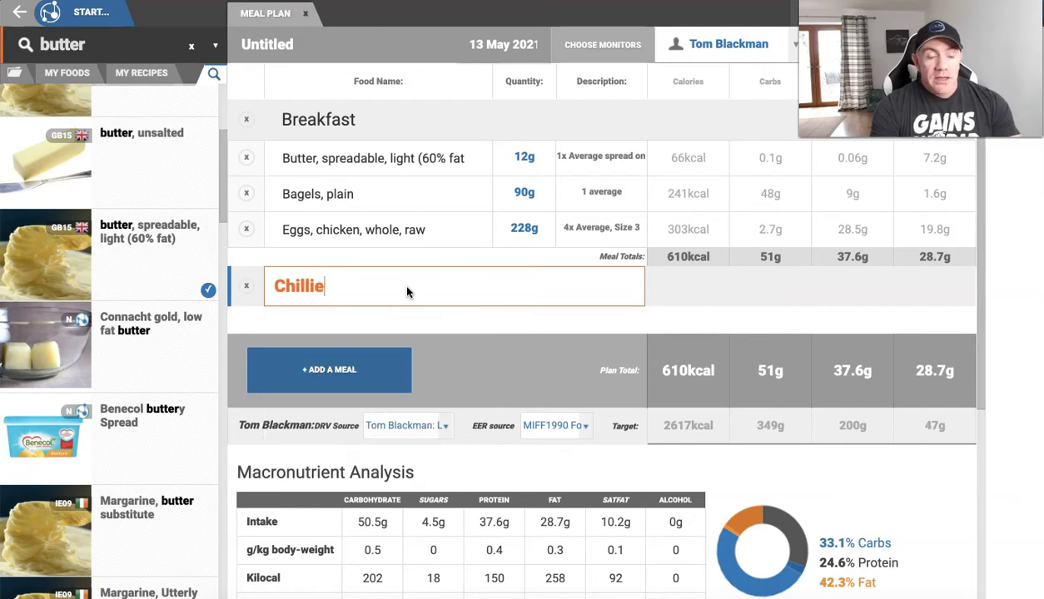
key(BackSpace)
key(BackSpace)
text(and )
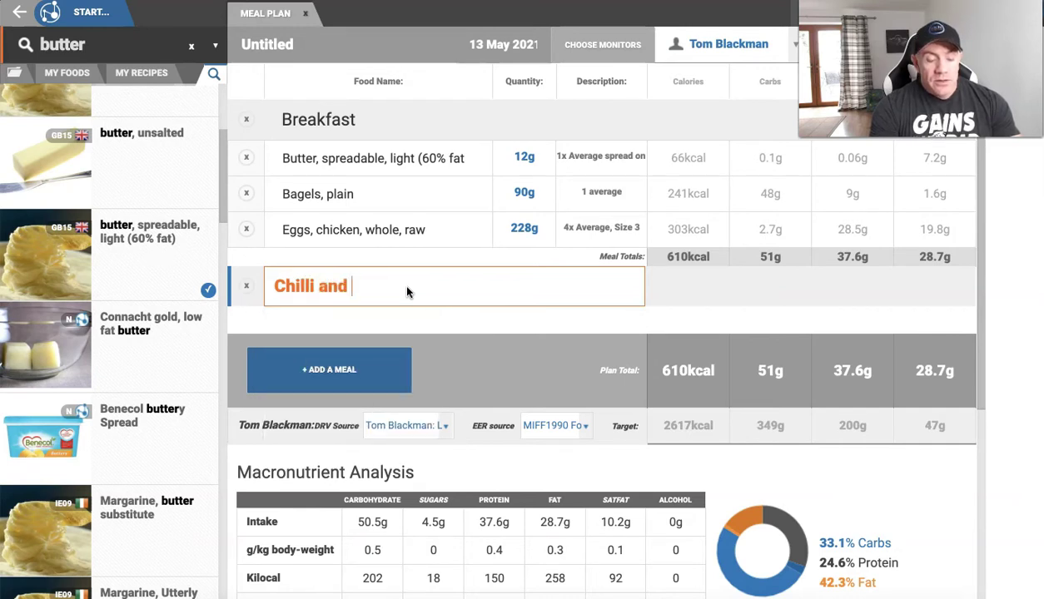
text(rice)
click(98, 44)
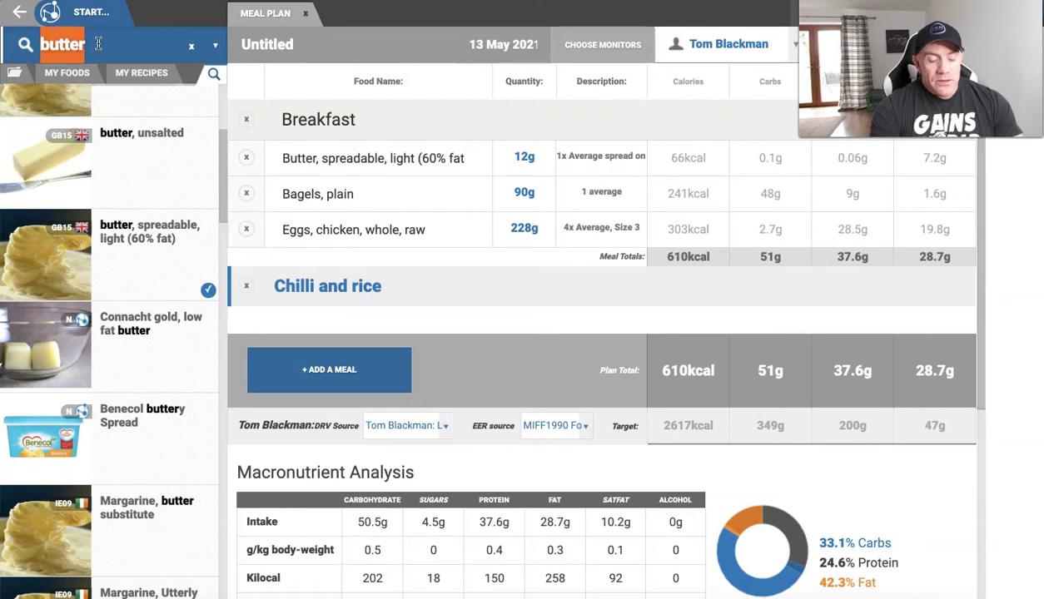
text(Steak mince)
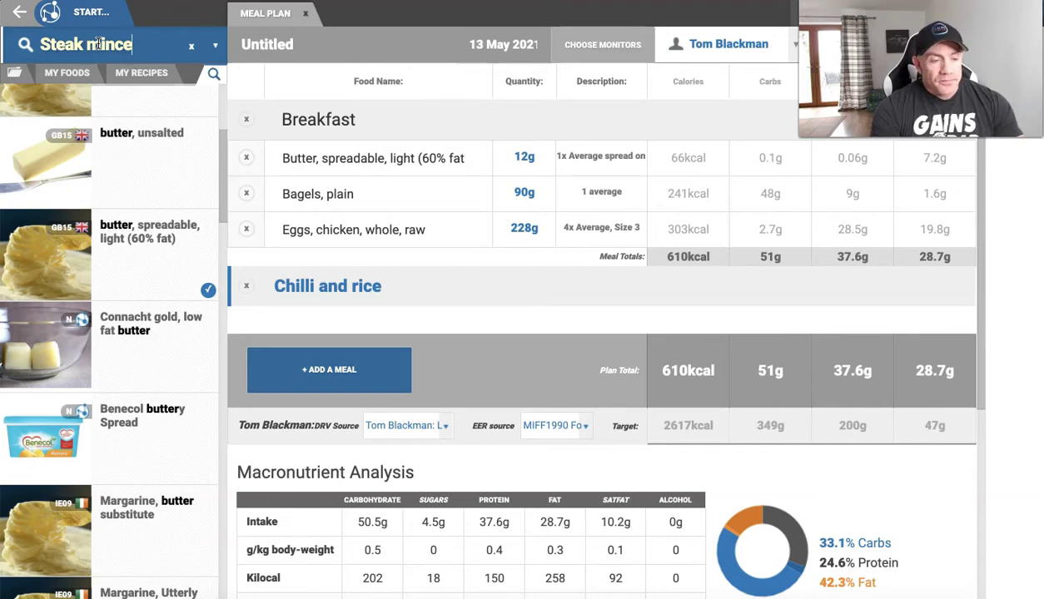
Run the 'Steak mince' food search, led by raw extra-lean beef mince.
key(Return)
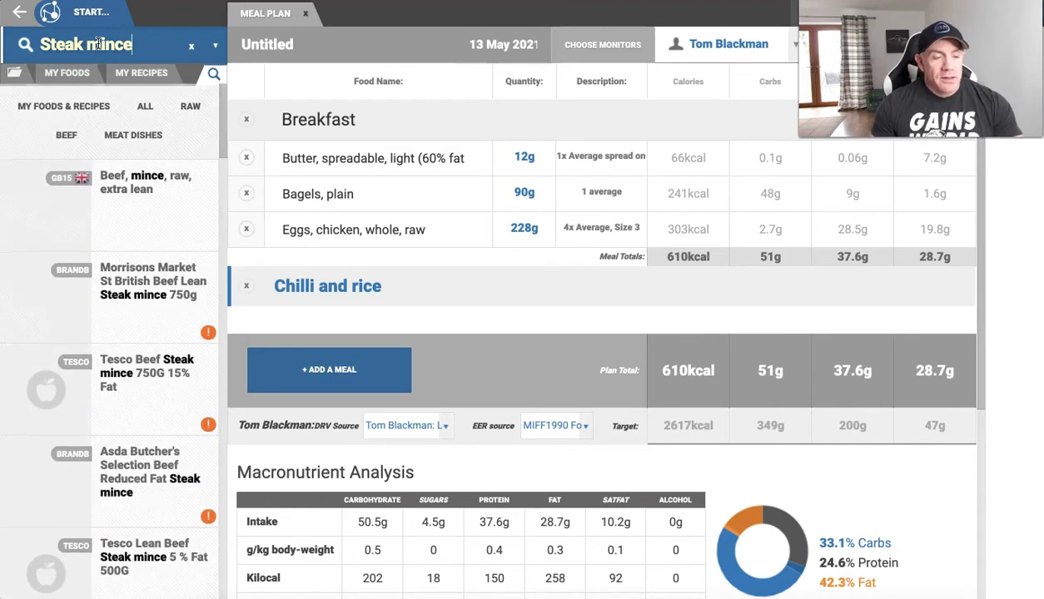
click(125, 190)
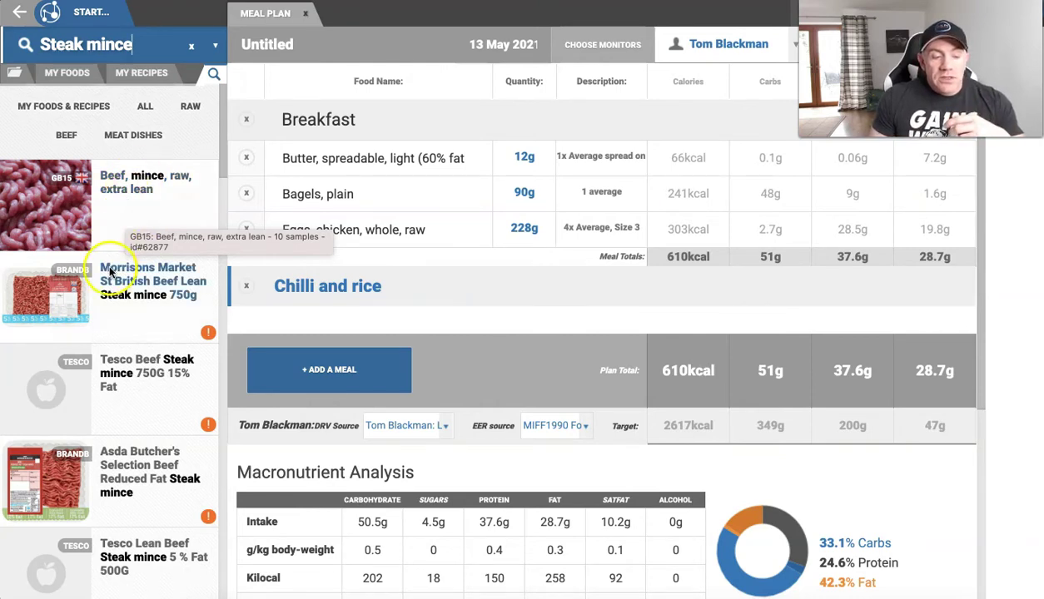
Insert raw extra-lean beef mince into the Chilli and rice meal.
click(129, 182)
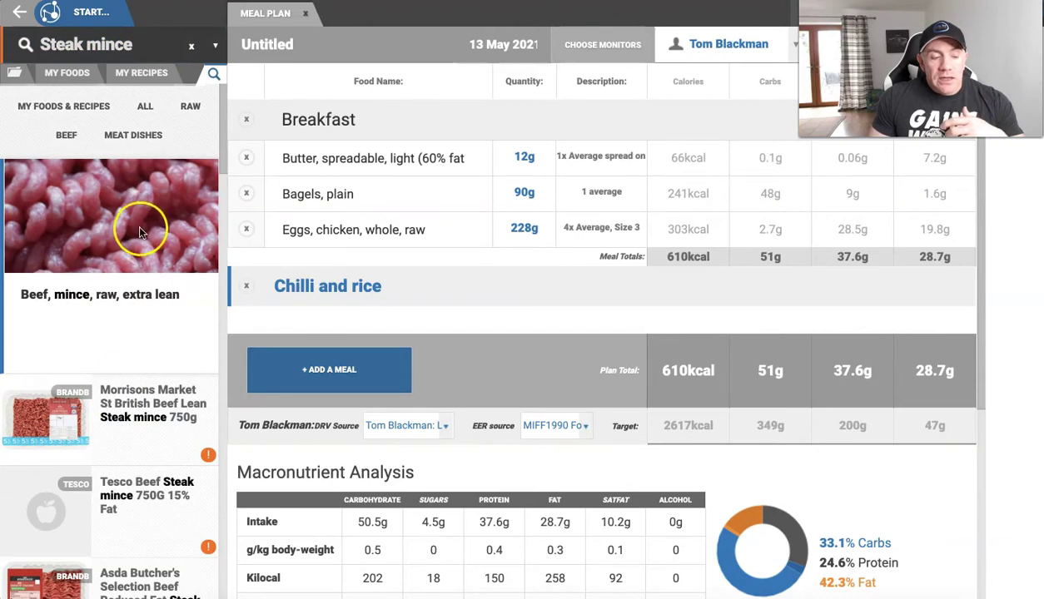
mouse_move(133, 270)
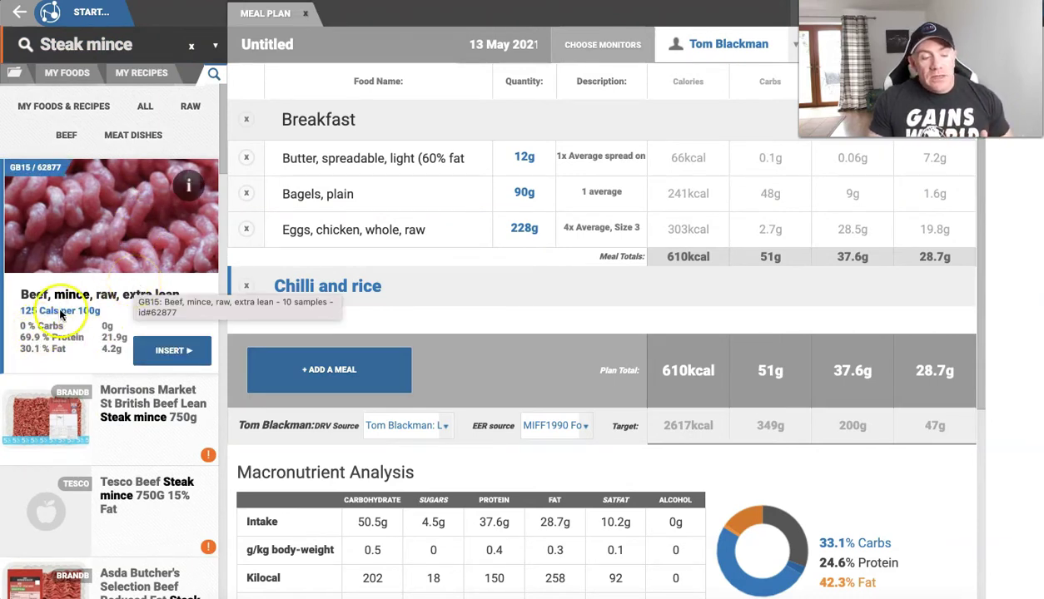
click(96, 349)
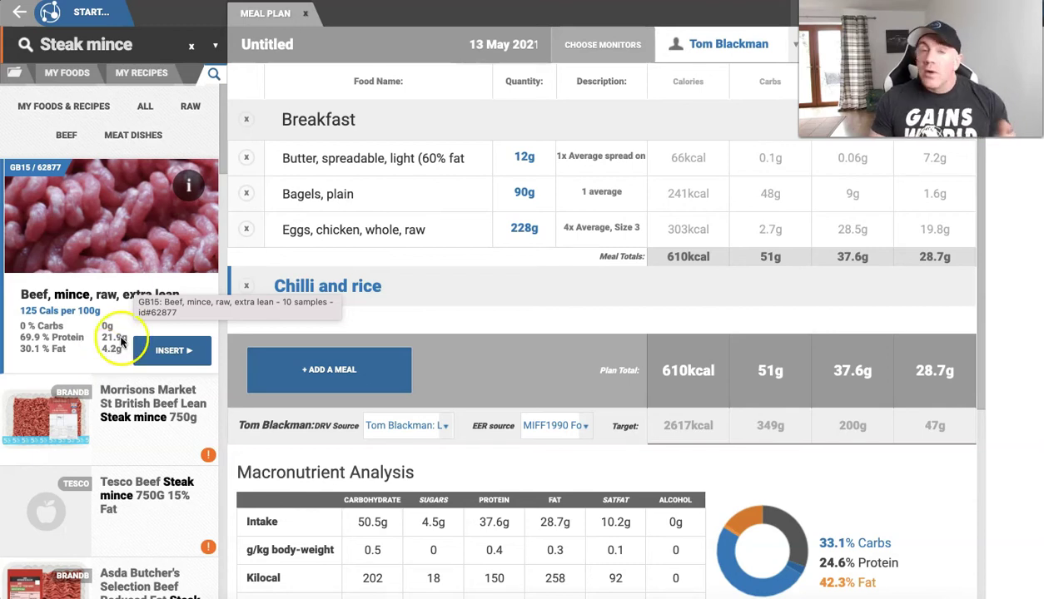
click(161, 354)
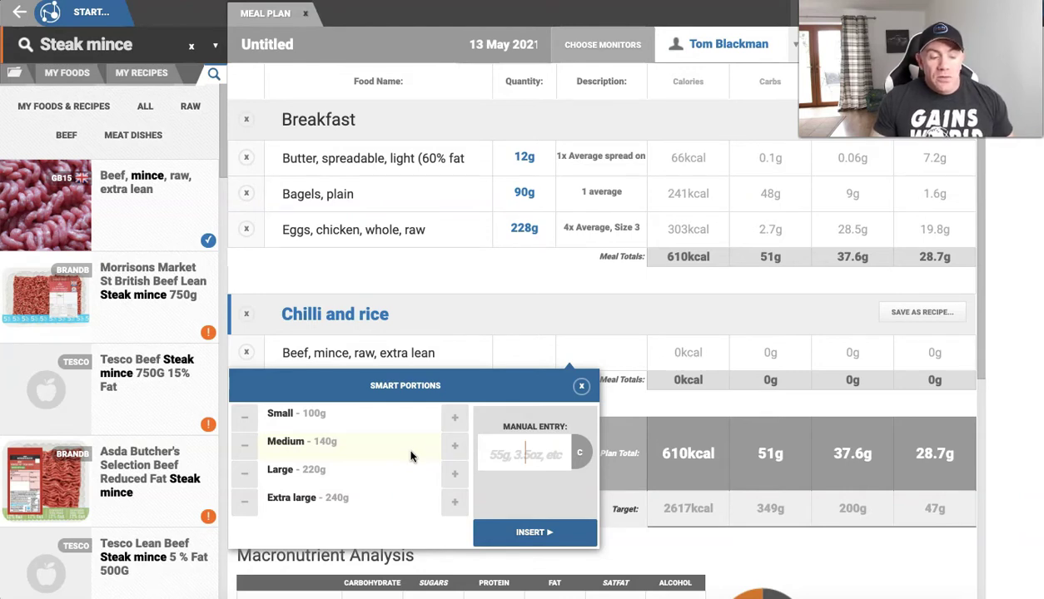
Set the beef mince portion to a manual 200g, giving 251 kcal and 44g protein.
click(358, 424)
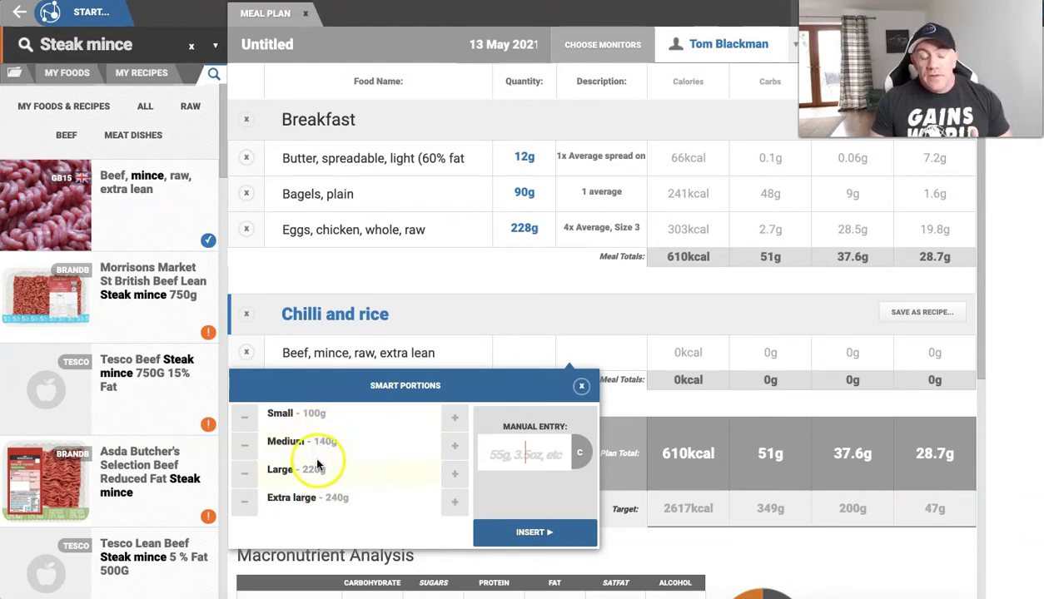
text(200)
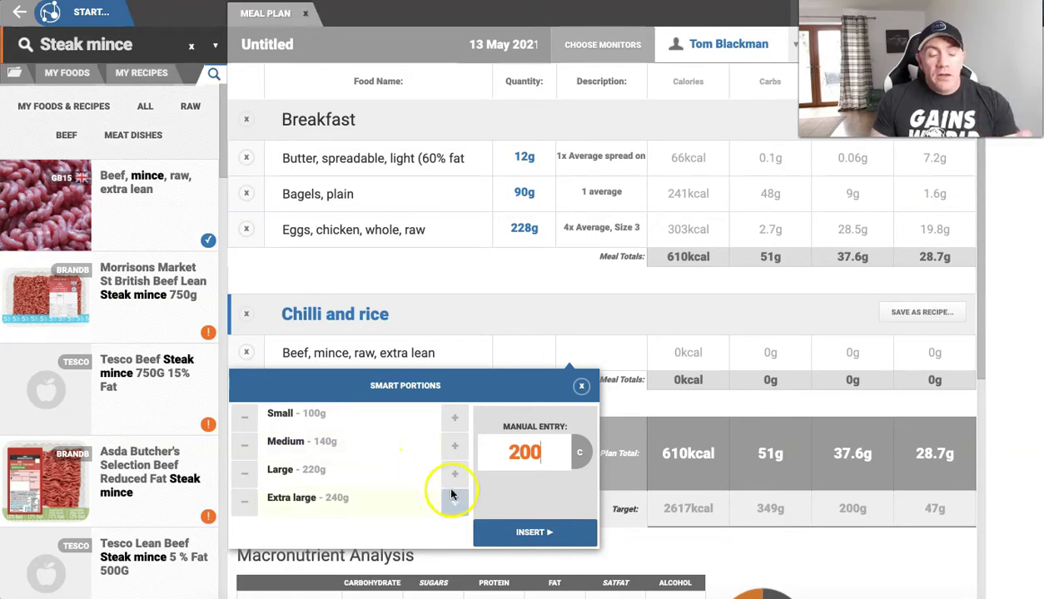
click(537, 539)
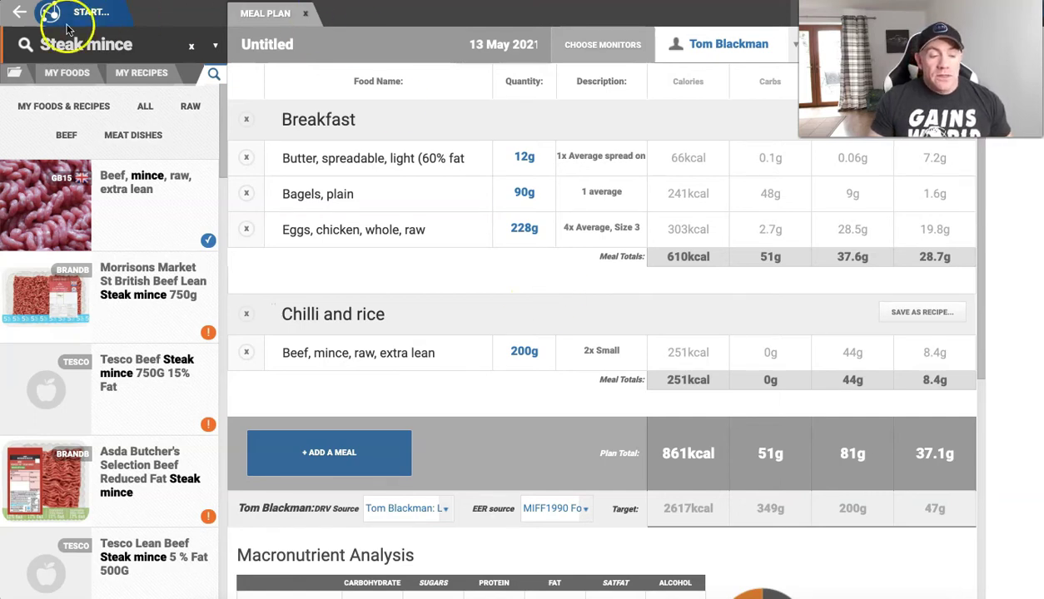
click(147, 51)
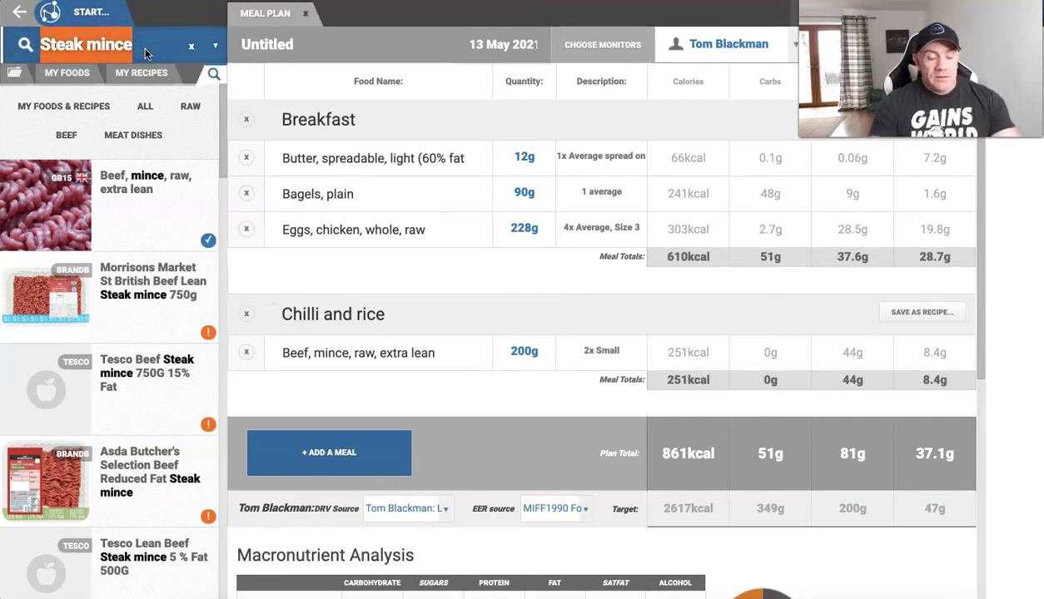
Add 100g raw white basmati rice to Chilli and rice, making the meal 592 kcal.
text(rice)
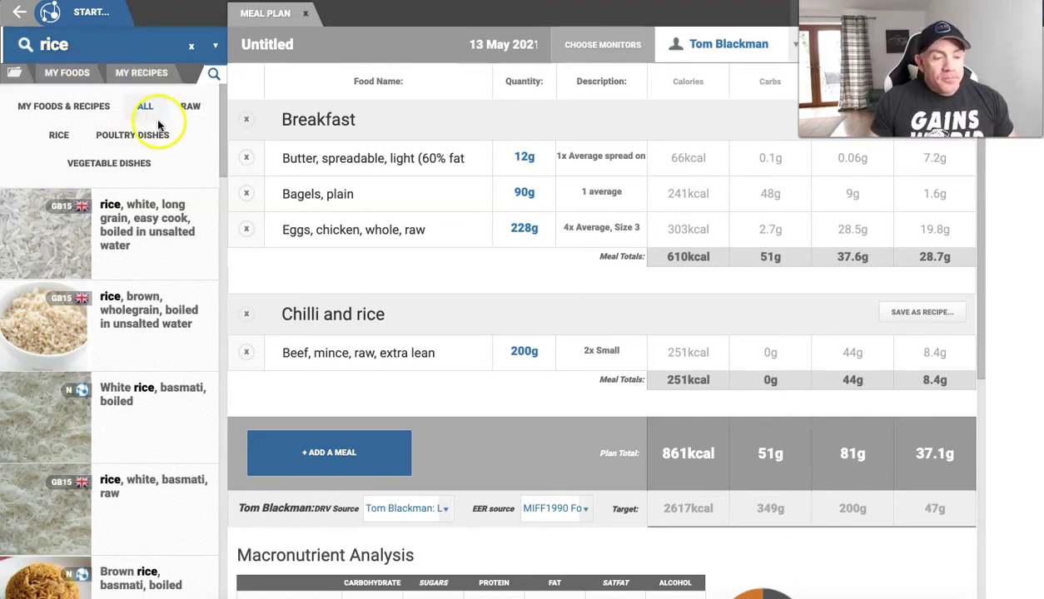
click(190, 108)
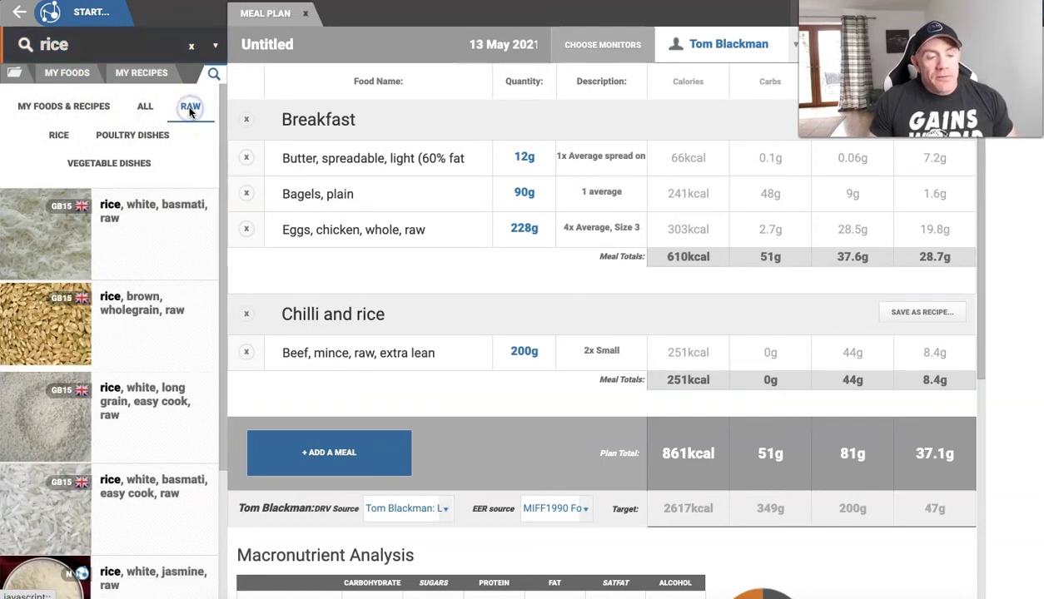
click(138, 238)
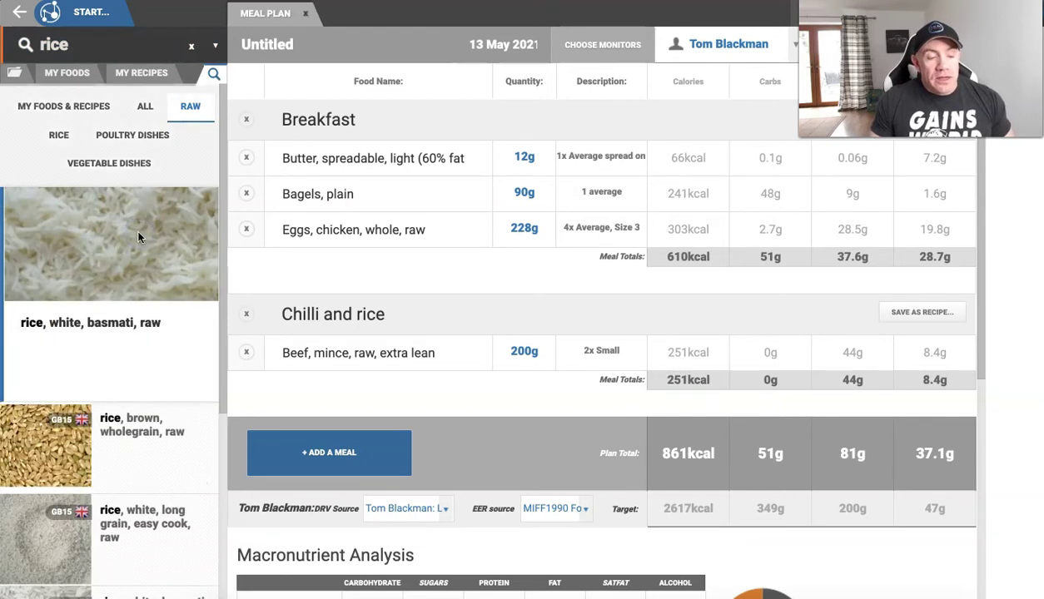
click(151, 368)
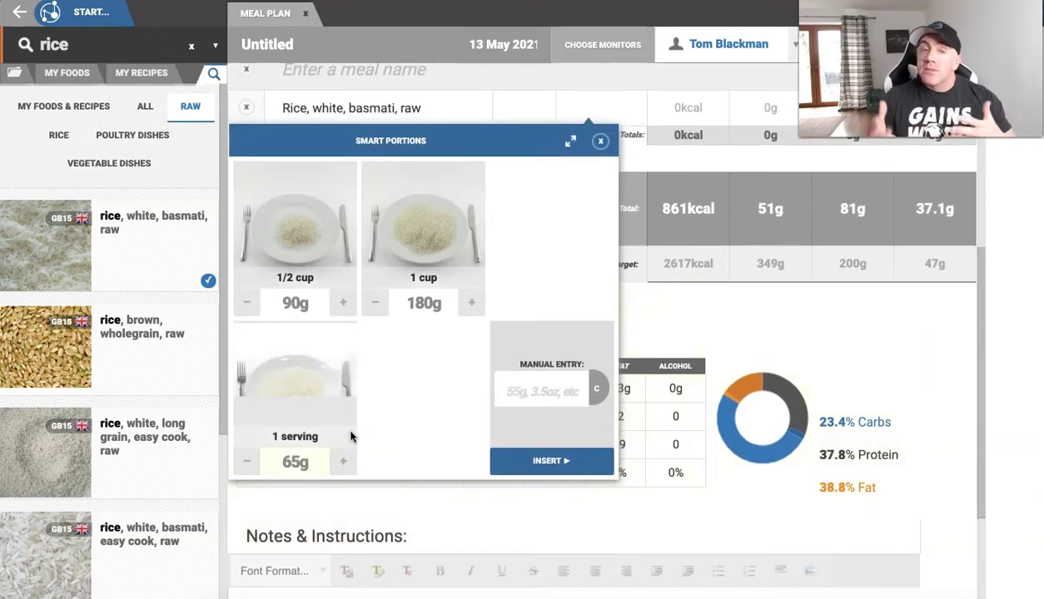
text(100)
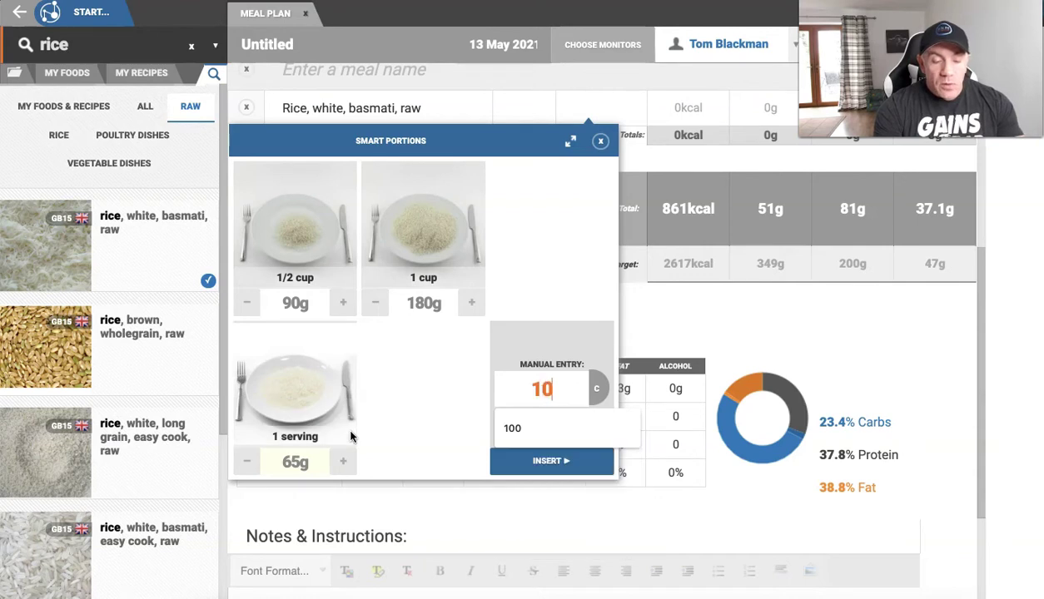
click(509, 460)
scroll(375, 263, up, 3)
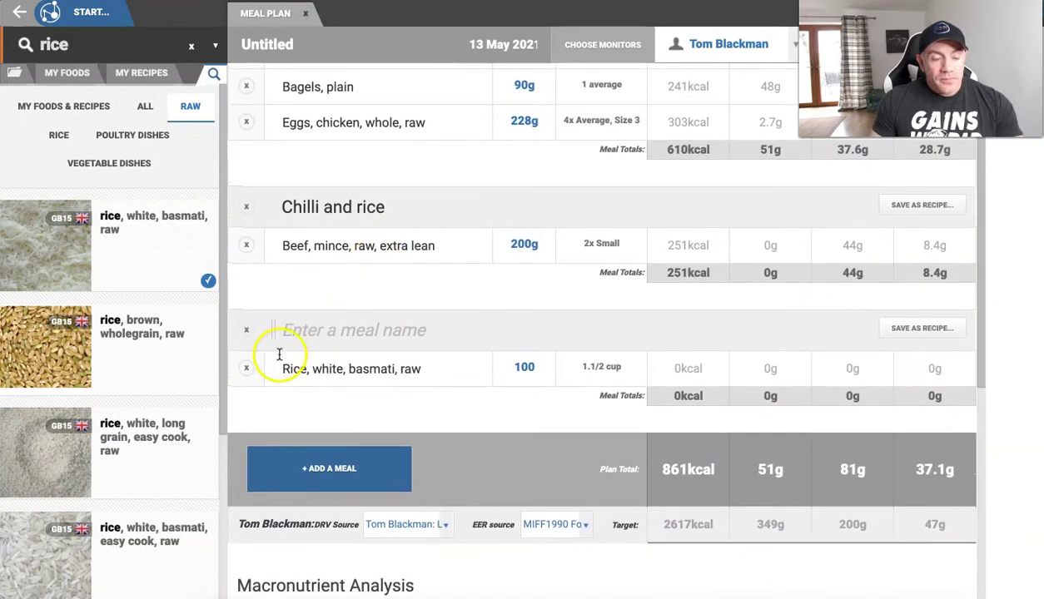
drag(275, 381, 278, 266)
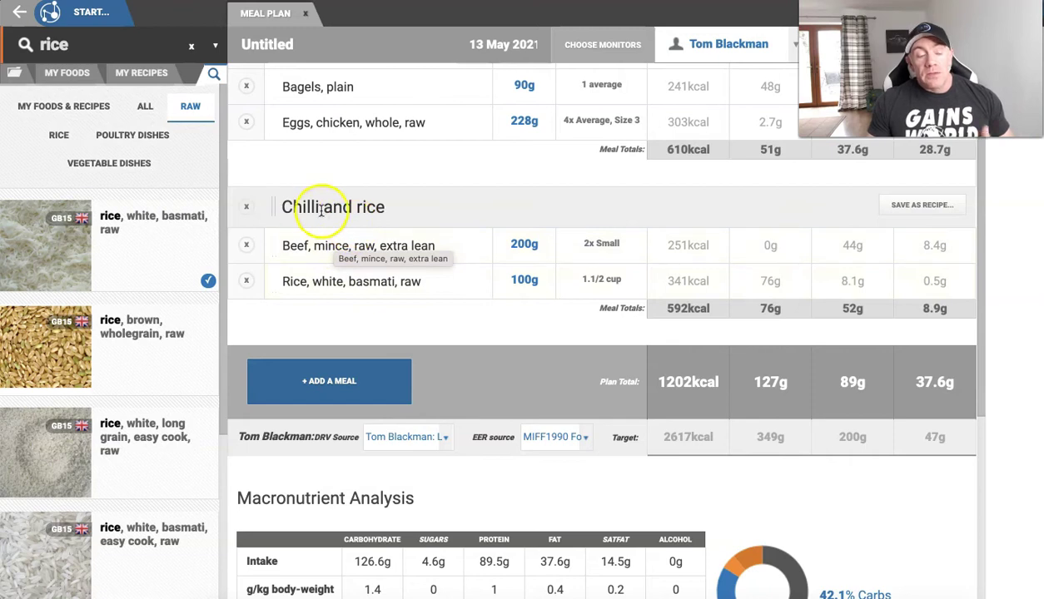
click(119, 27)
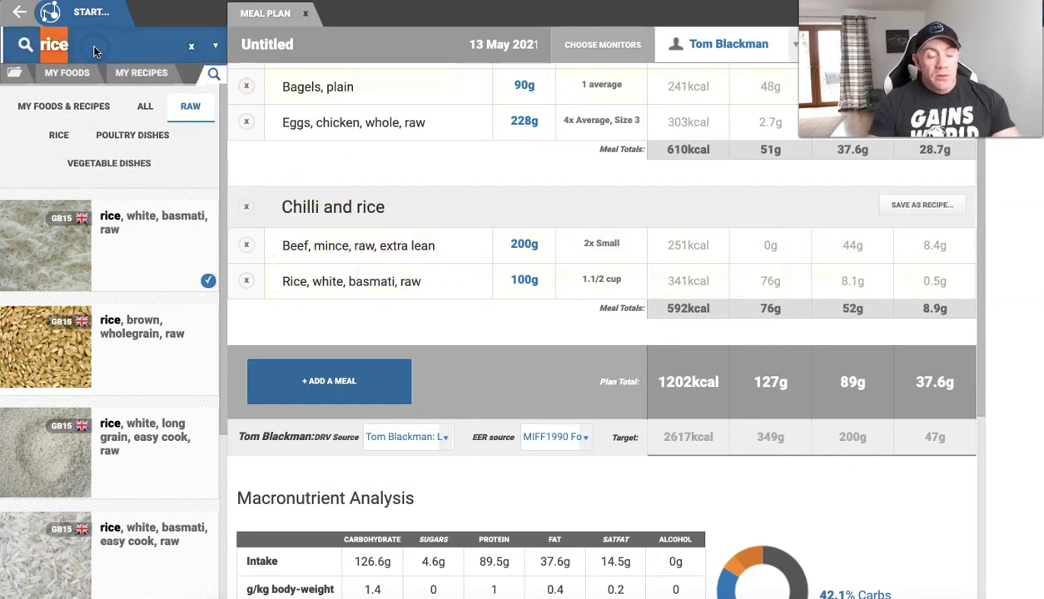
Insert 100g of Asda Chilli sauce and place it in Chilli and rice between beef and rice.
text(asda)
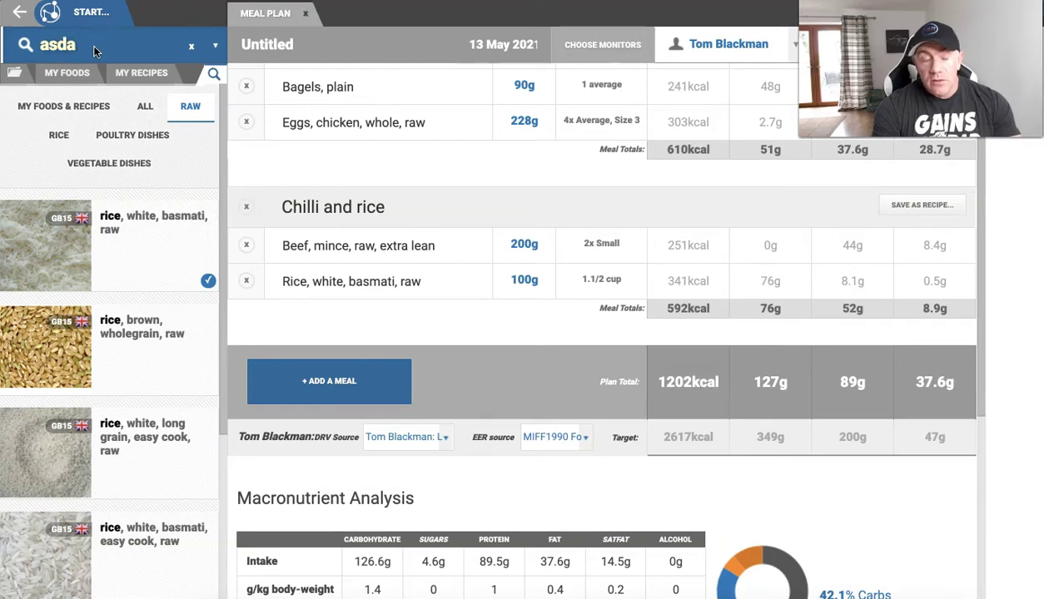
key(Return)
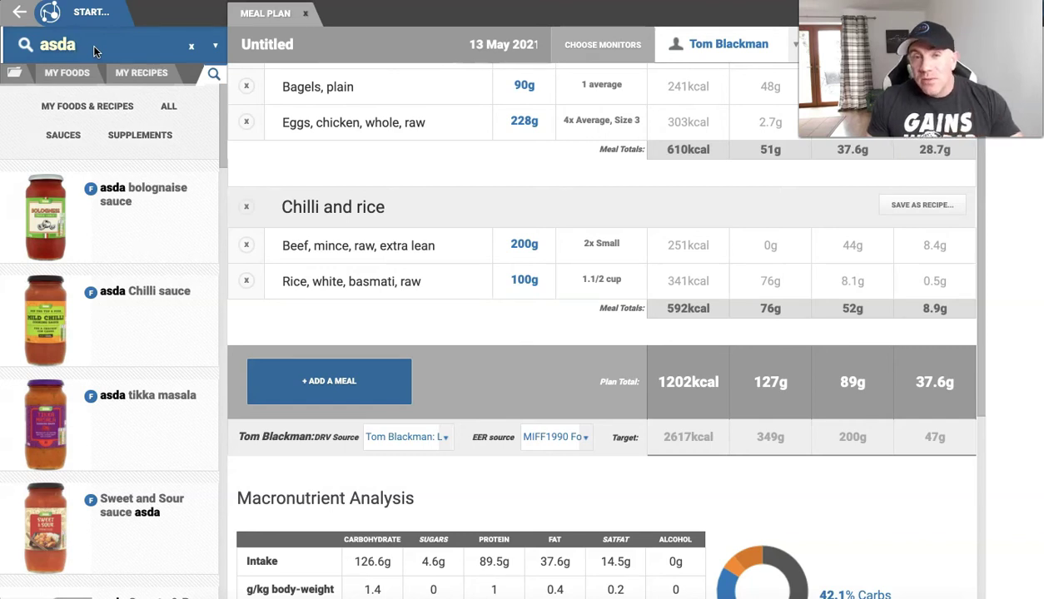
click(158, 305)
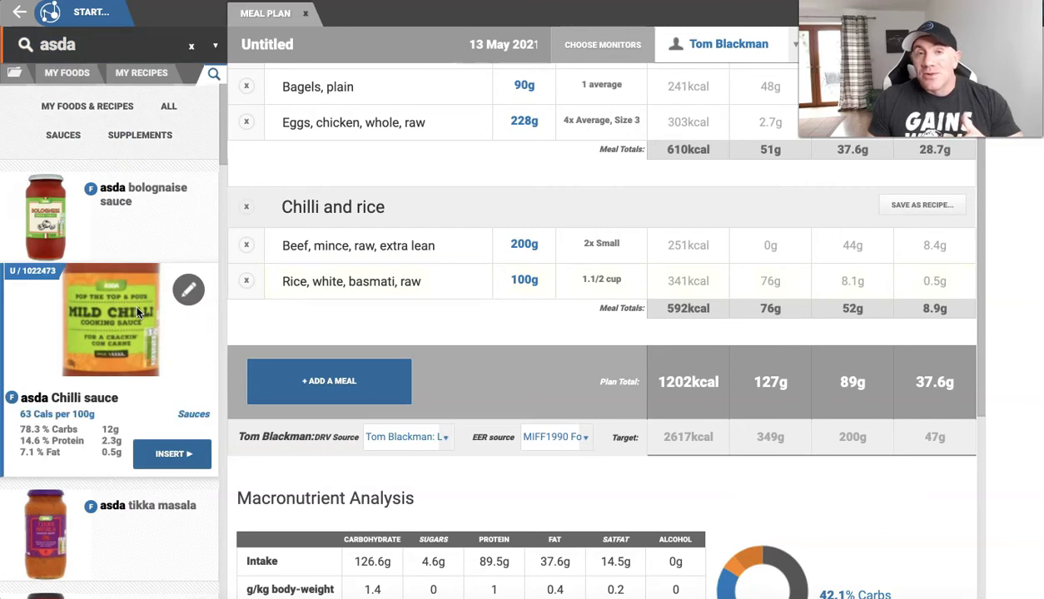
click(158, 454)
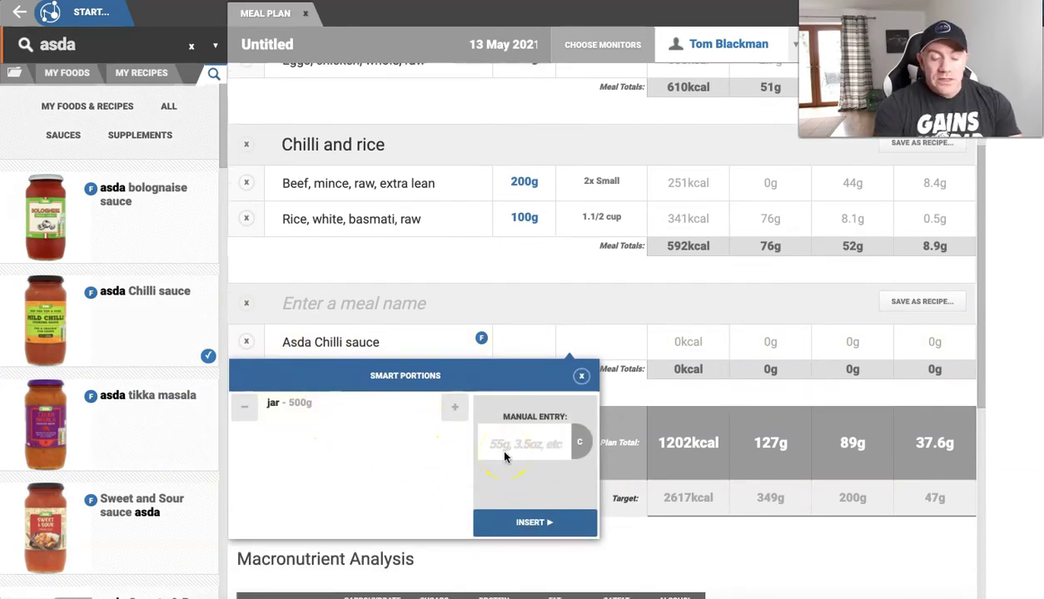
text(100)
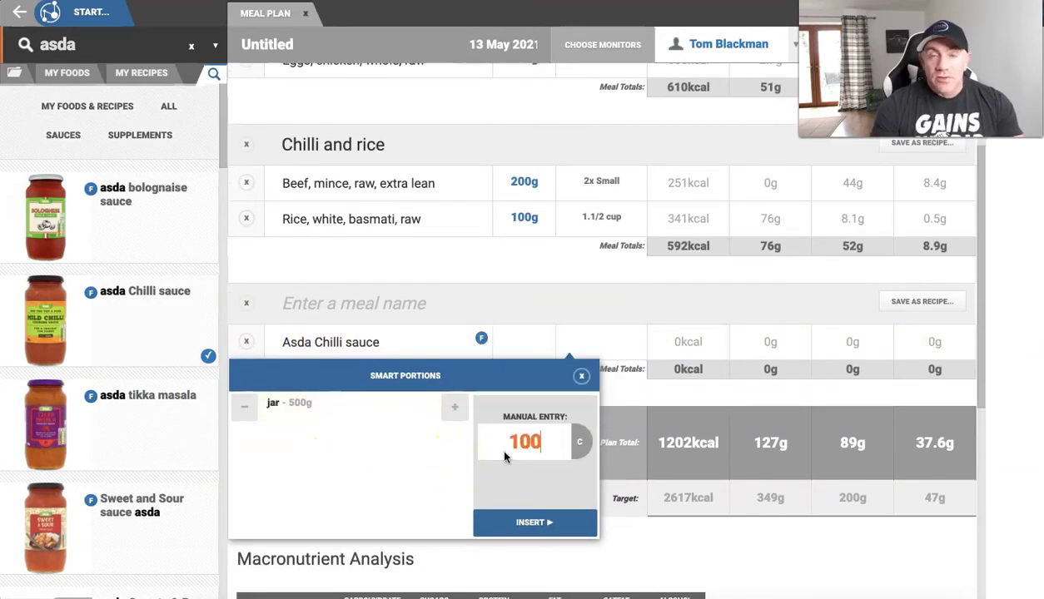
click(514, 522)
drag(268, 342, 275, 211)
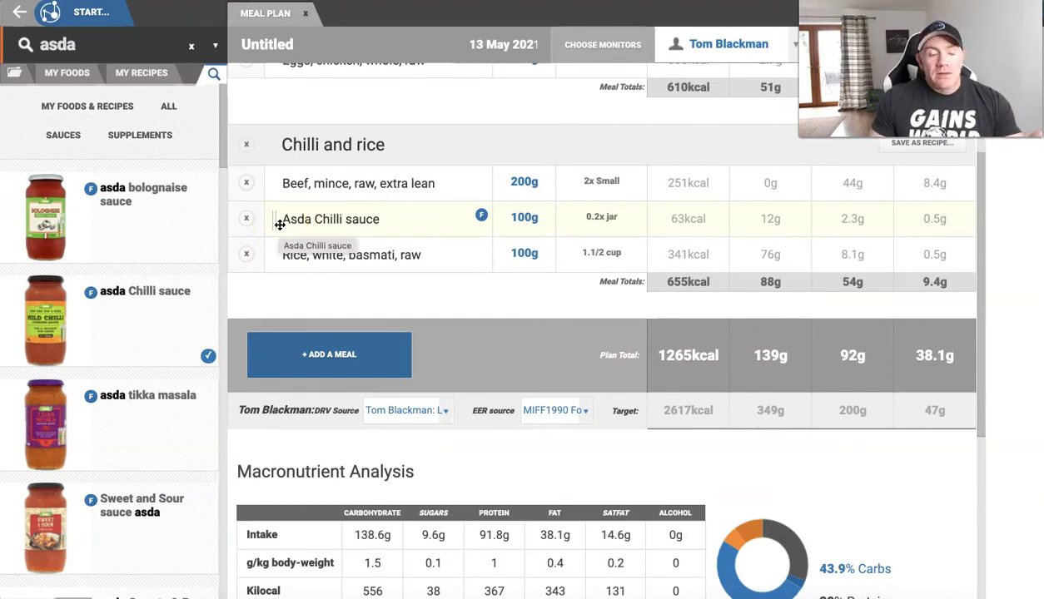
click(517, 184)
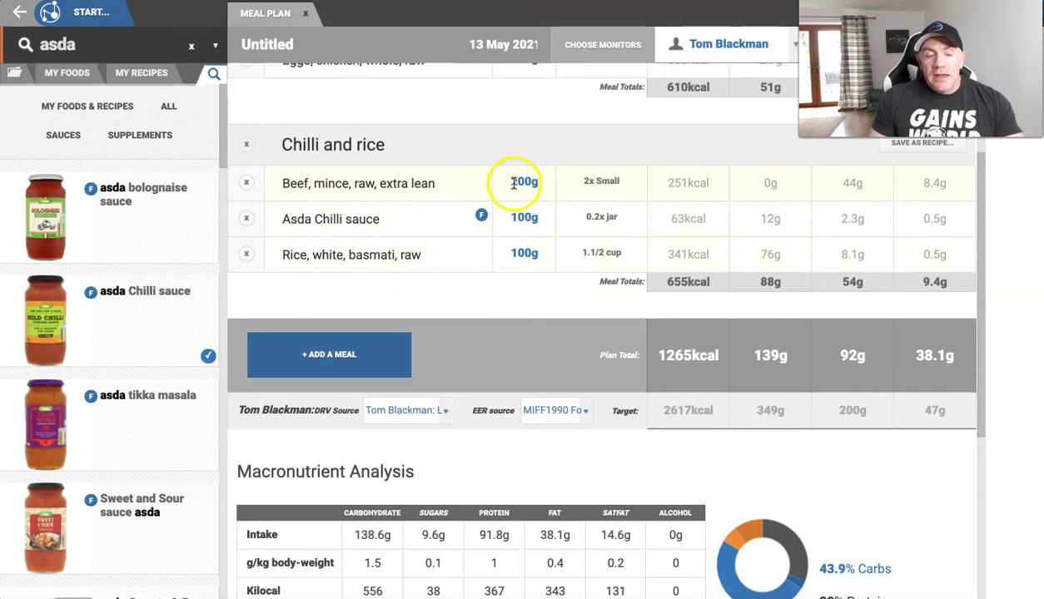
click(517, 182)
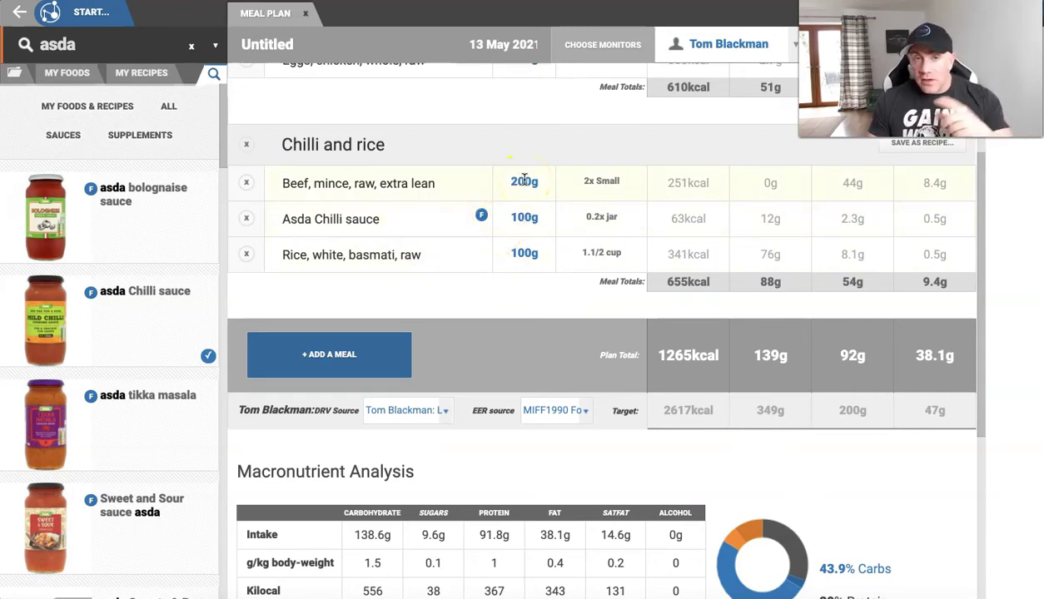
click(527, 214)
click(533, 182)
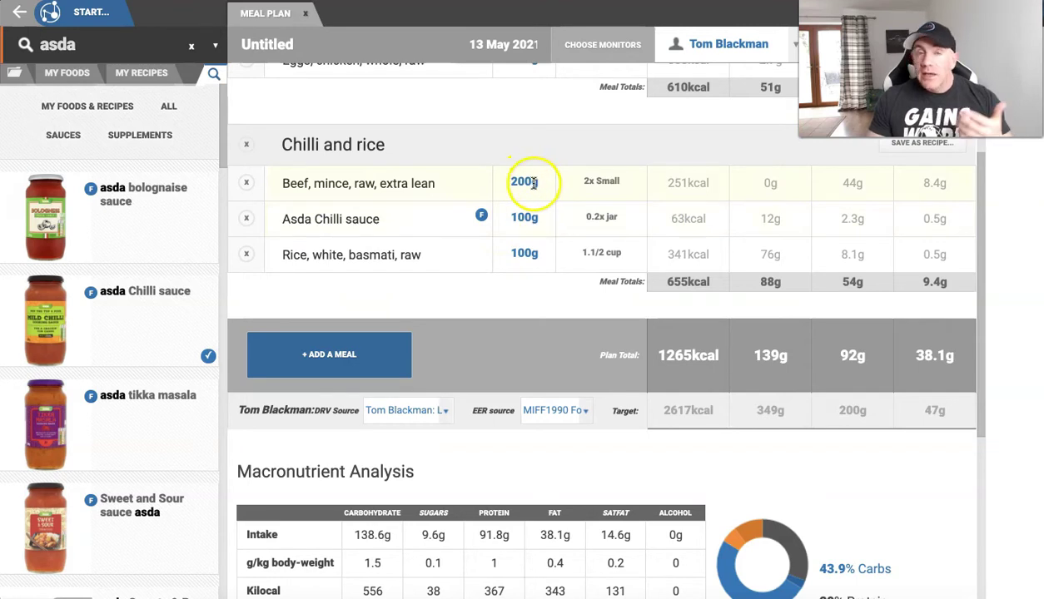
click(521, 216)
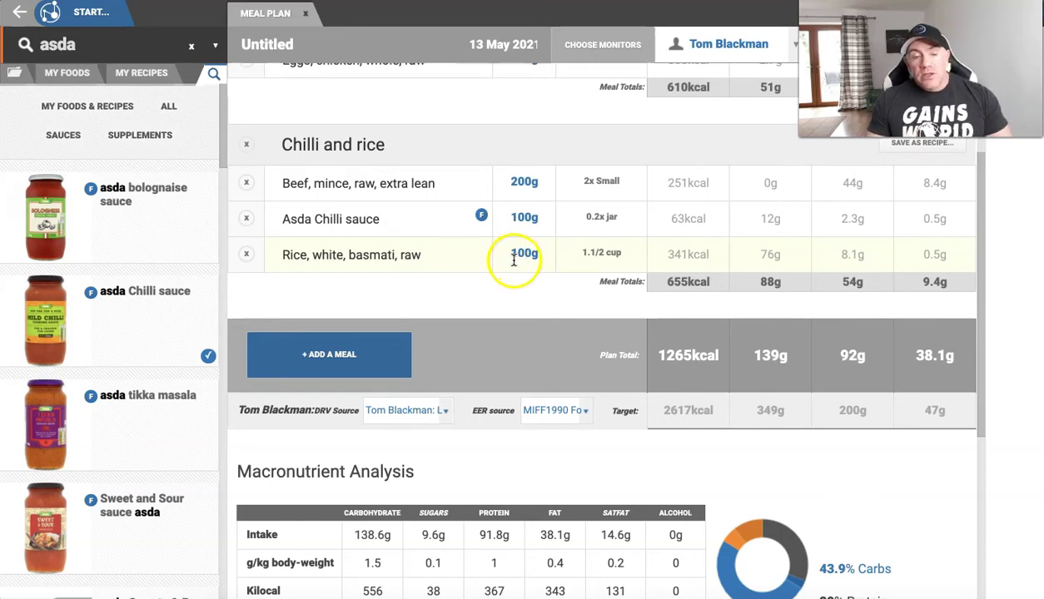
scroll(517, 258, up, 1)
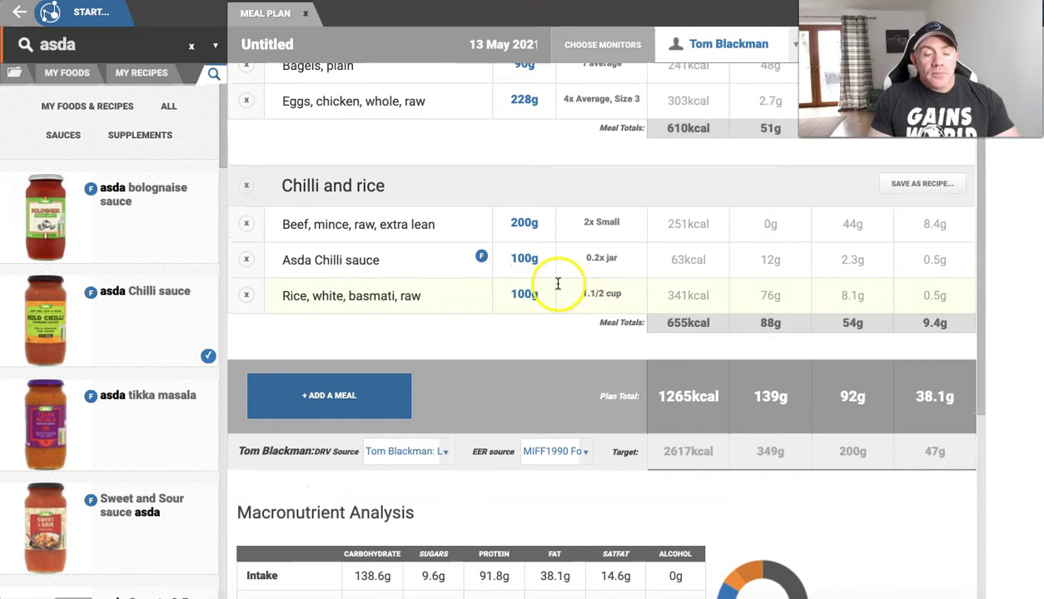
scroll(559, 284, up, 2)
scroll(558, 284, up, 1)
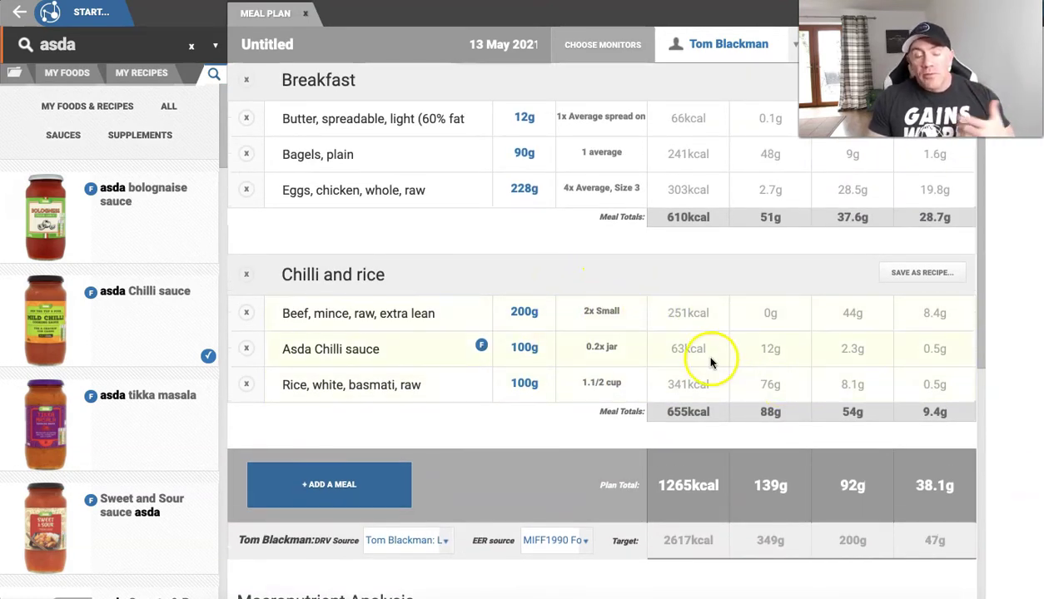
scroll(671, 331, down, 2)
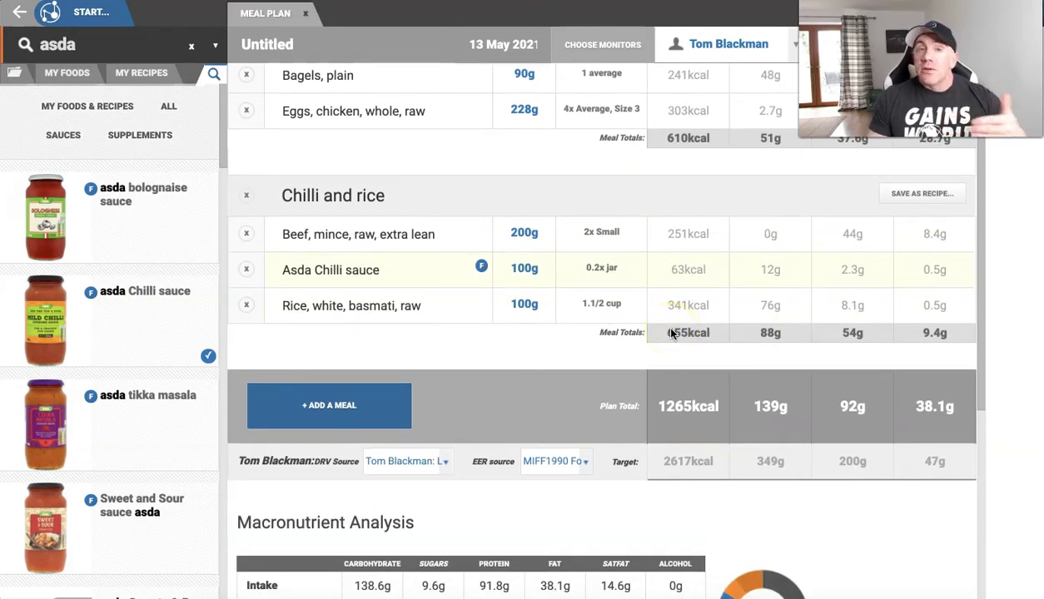
scroll(340, 339, down, 1)
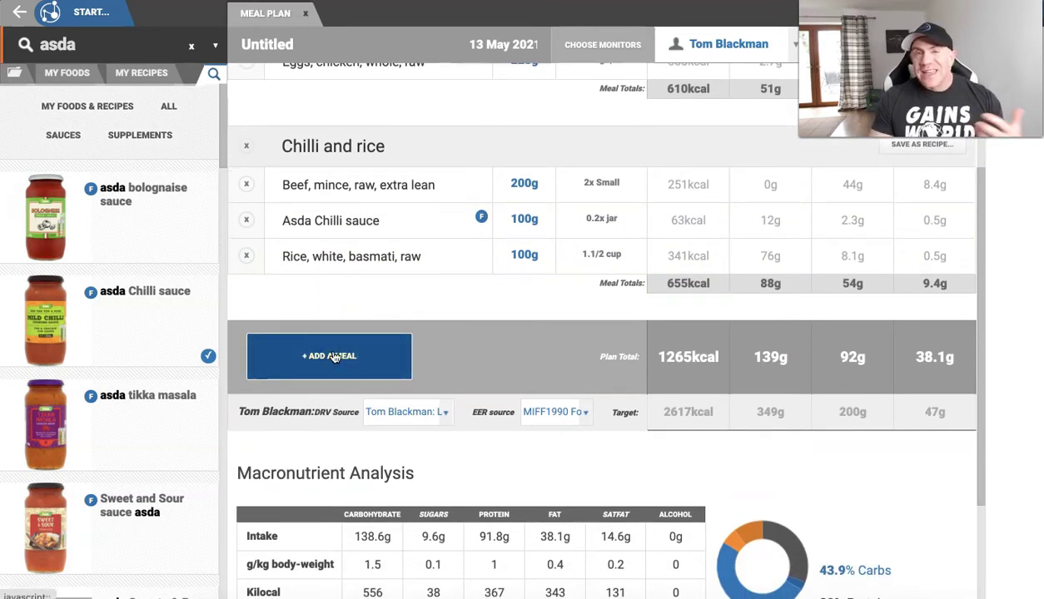
Add an empty meal below Chilli and rice and search 'steak' filtered to raw foods.
click(333, 356)
click(108, 52)
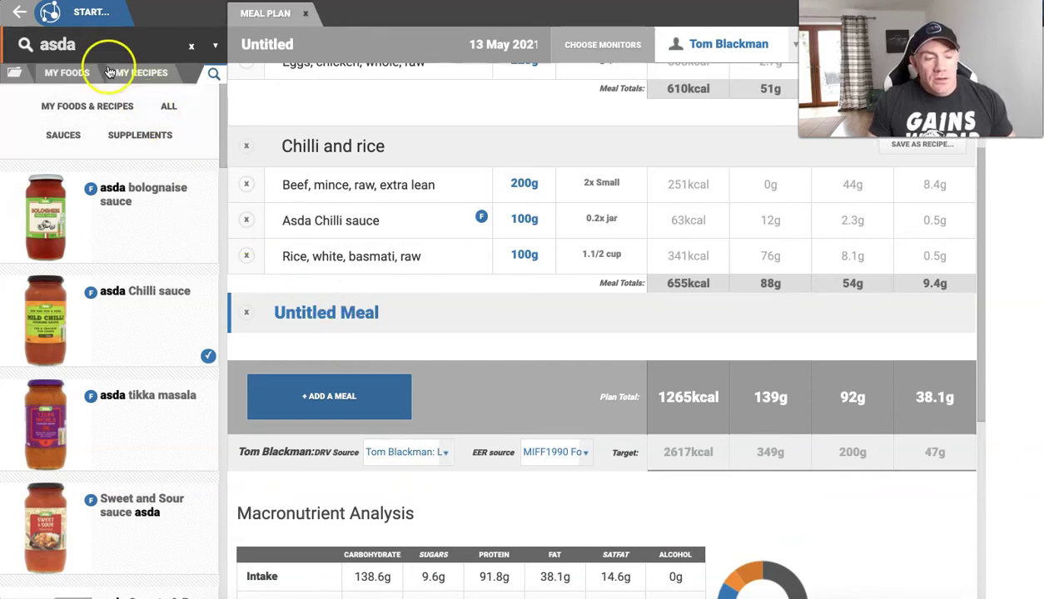
text(steak)
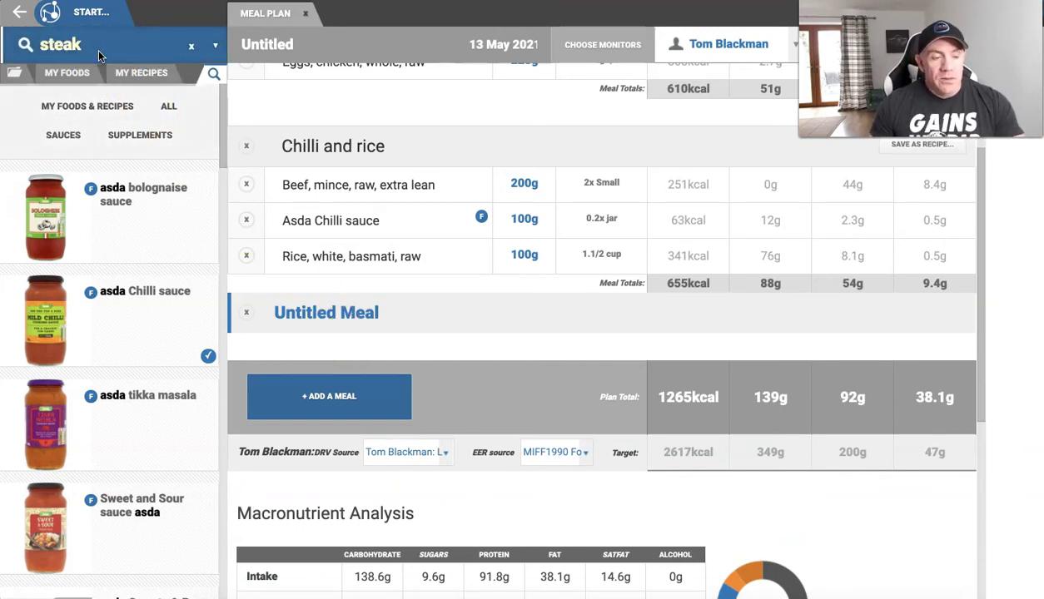
key(Return)
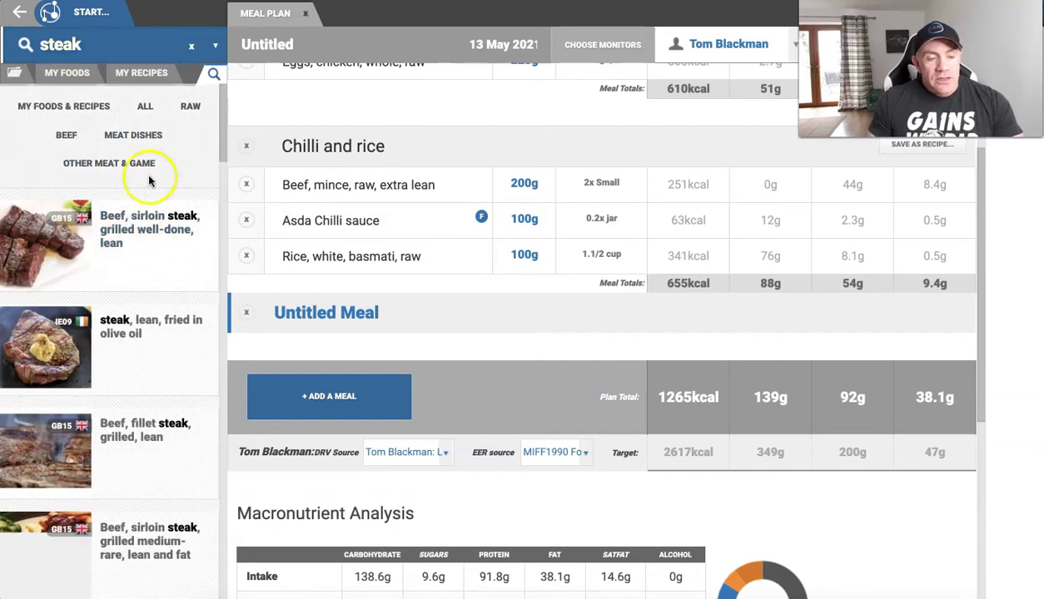
click(190, 110)
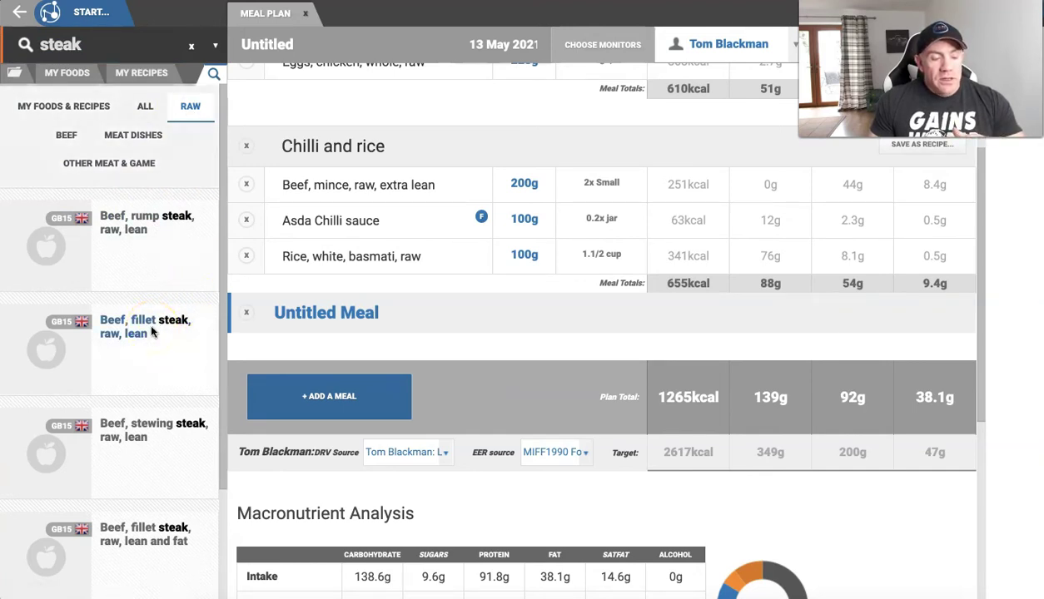
scroll(152, 333, down, 2)
scroll(152, 331, up, 2)
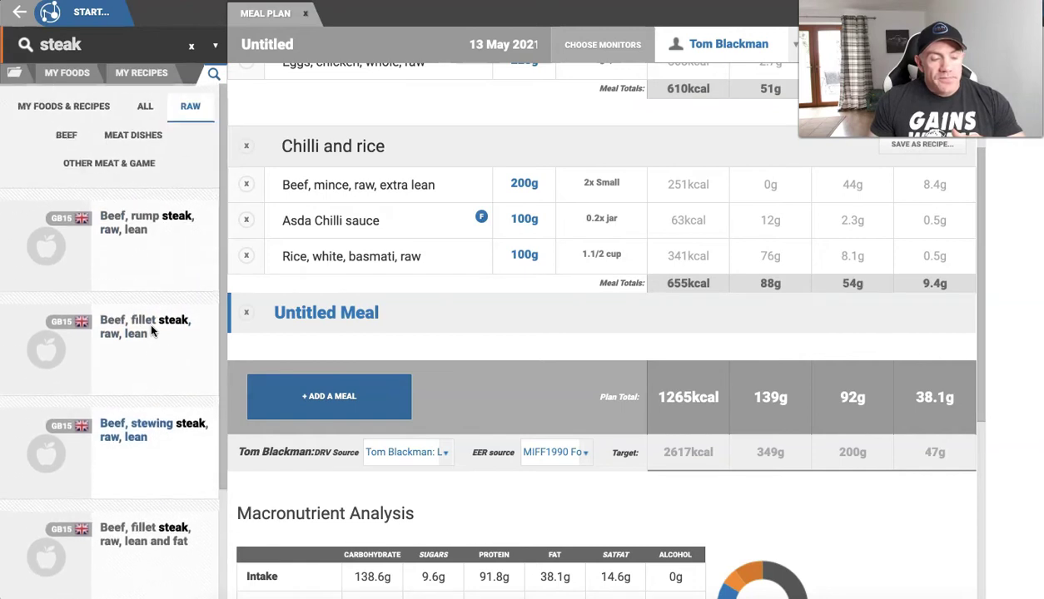
click(122, 262)
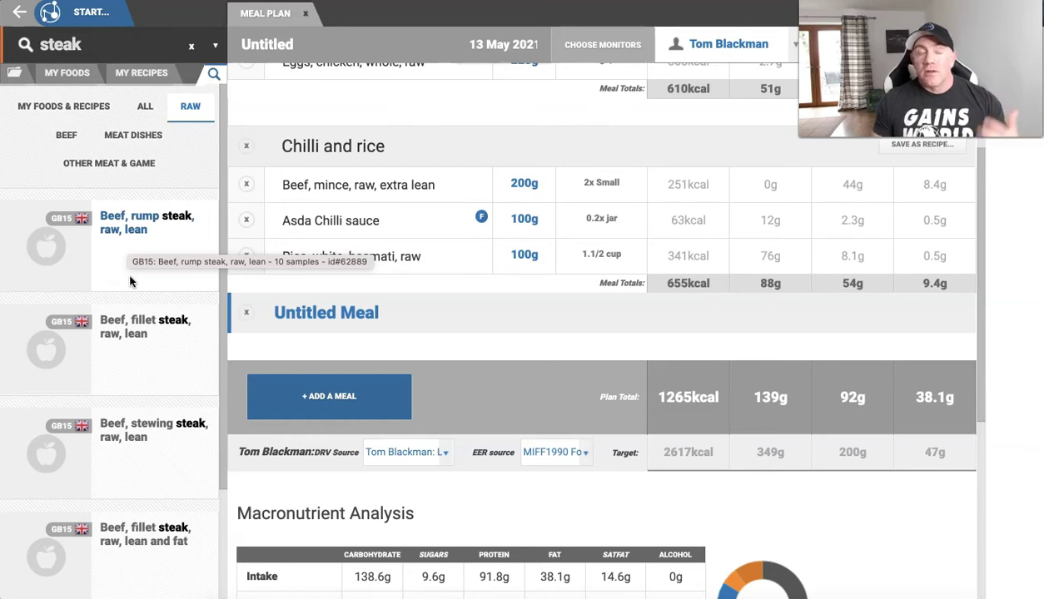
Insert one average 8oz (227g) Beef, rump steak, raw, lean into the new meal.
click(125, 256)
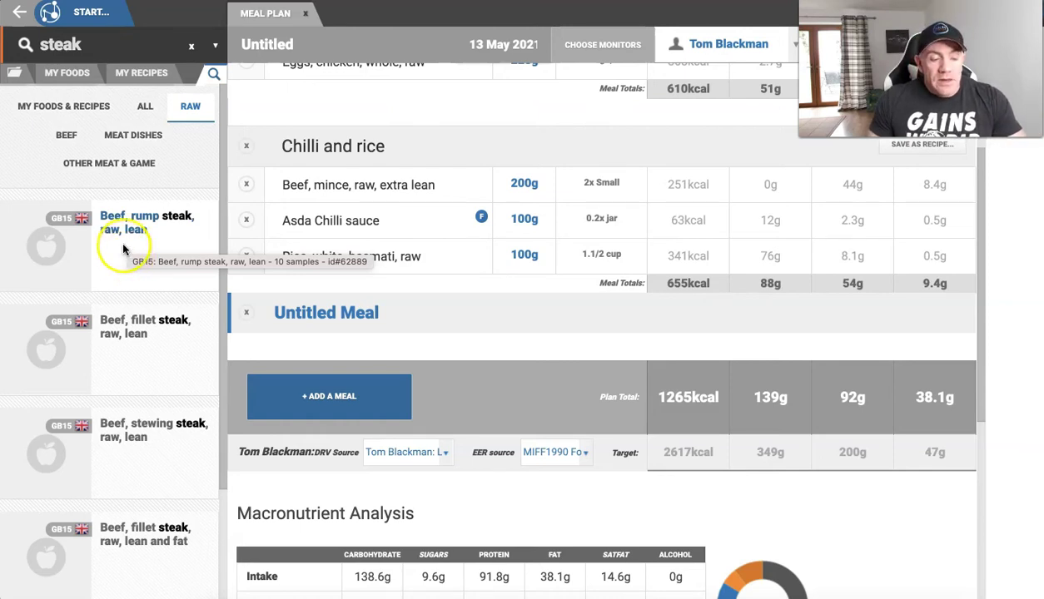
click(123, 249)
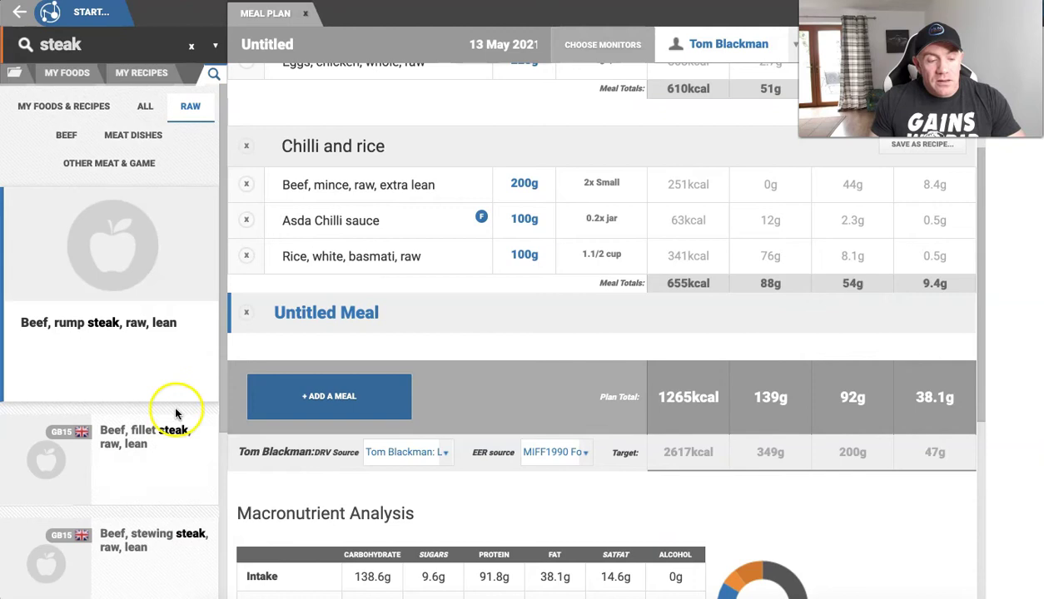
mouse_move(153, 380)
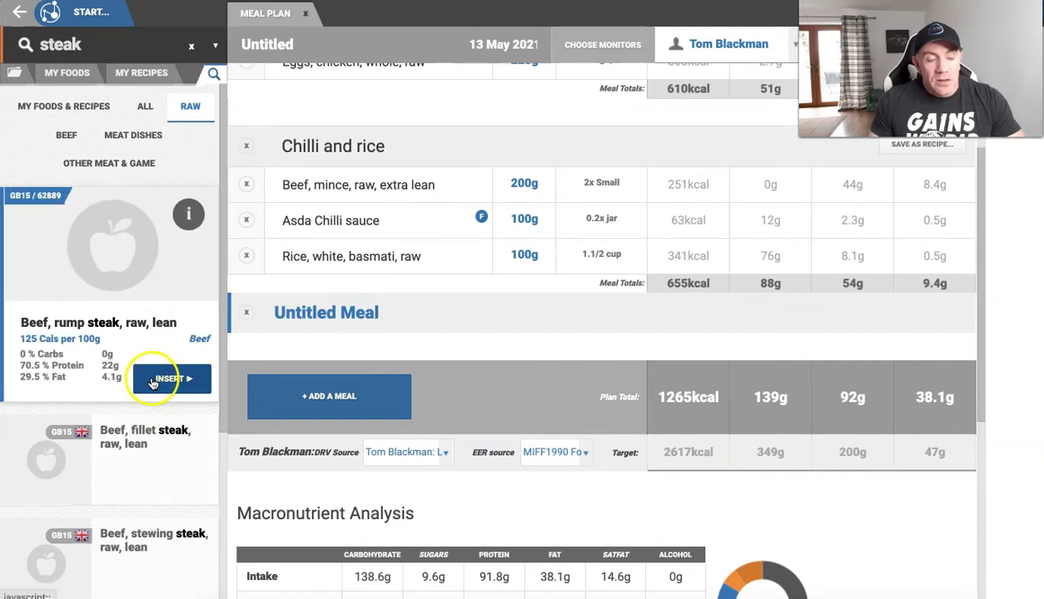
click(153, 379)
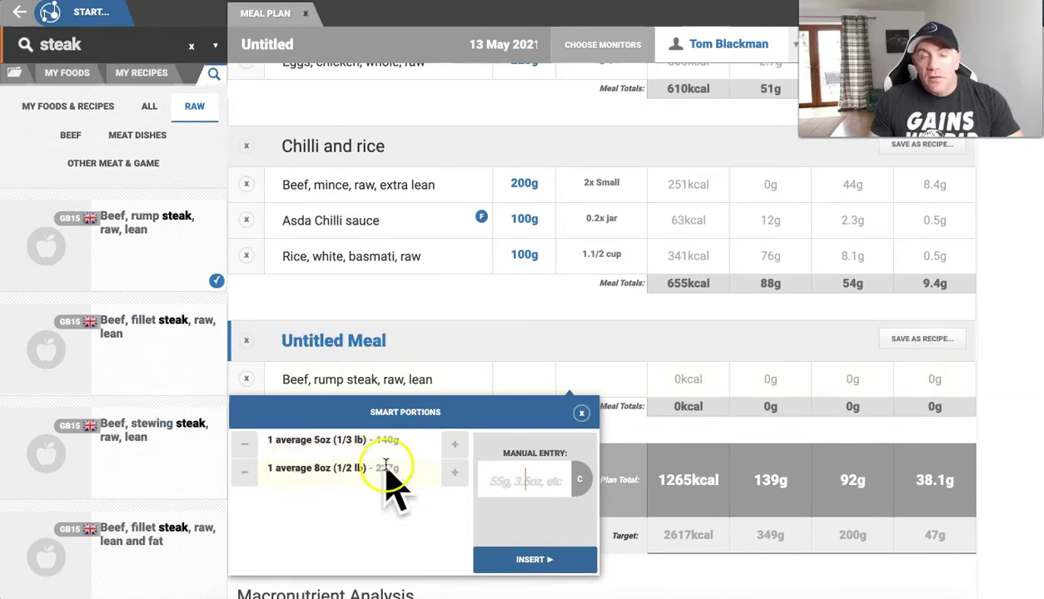
click(455, 472)
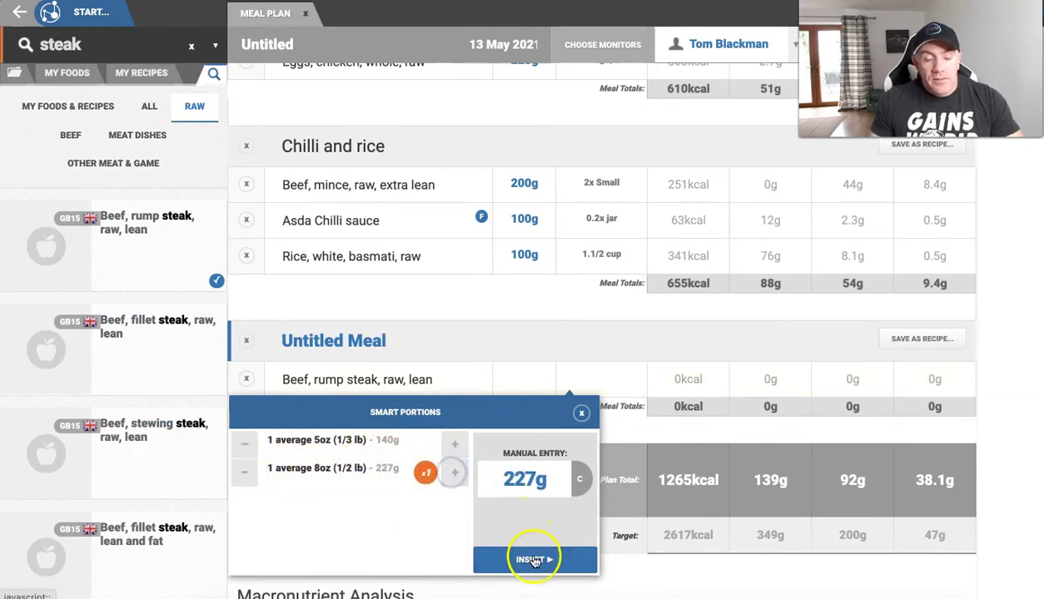
click(534, 559)
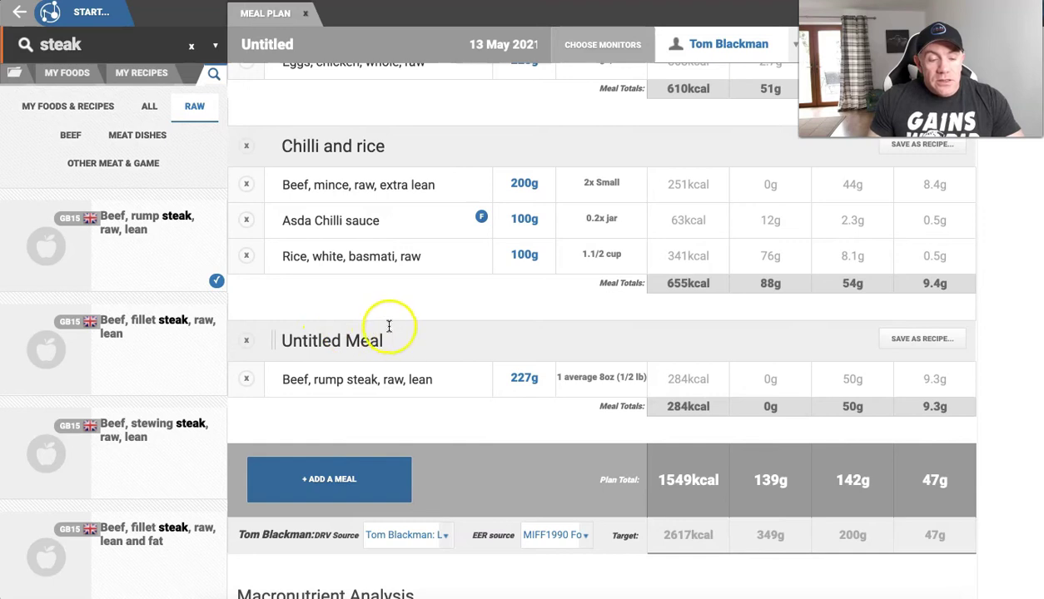
Search 'chips' and insert a Large 200g portion of oven-ready potato chips.
click(102, 46)
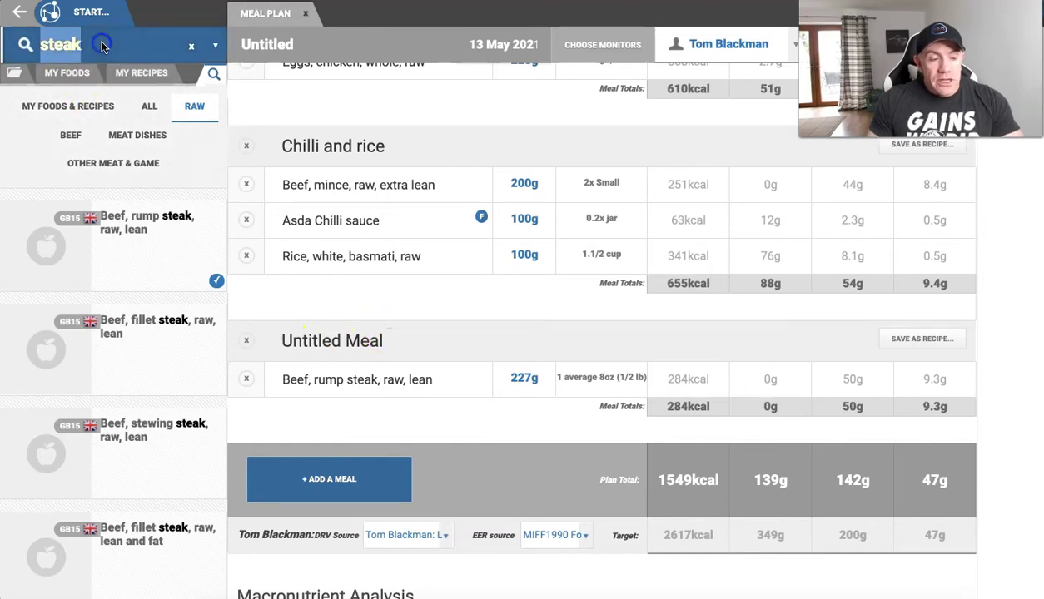
text(chips)
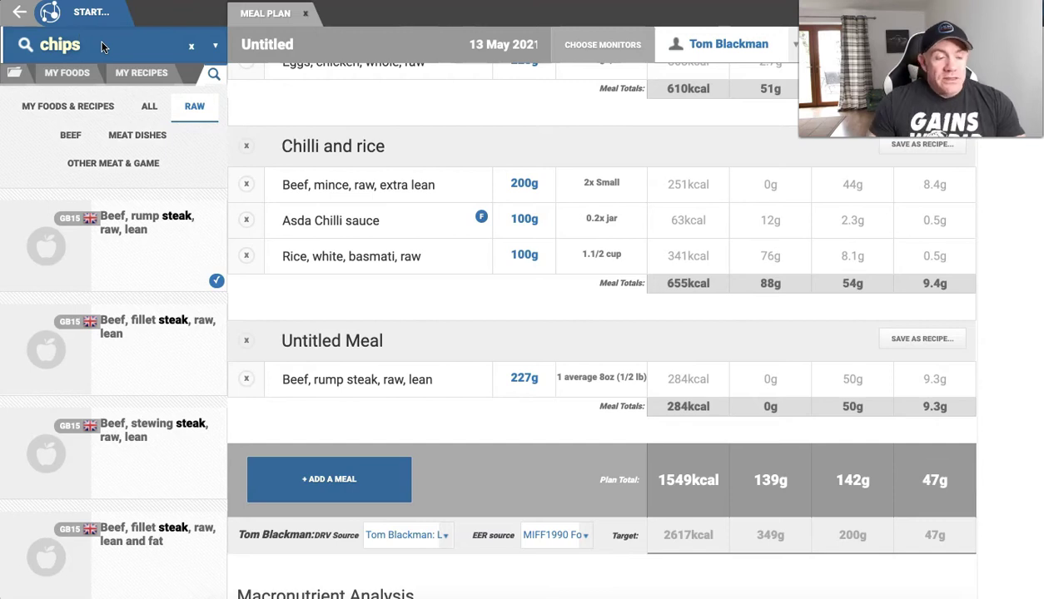
key(Return)
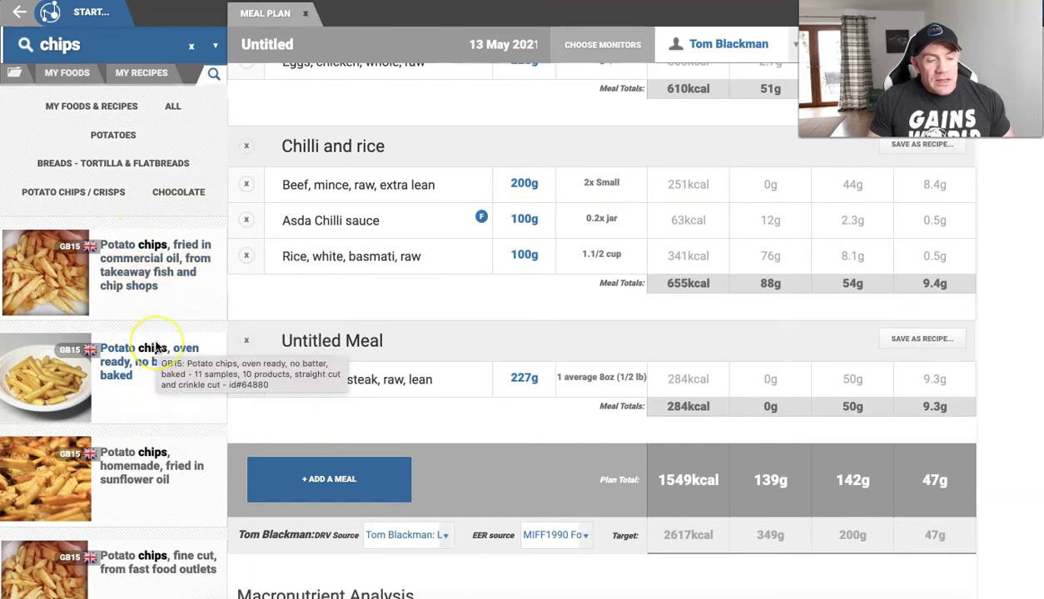
scroll(155, 348, down, 1)
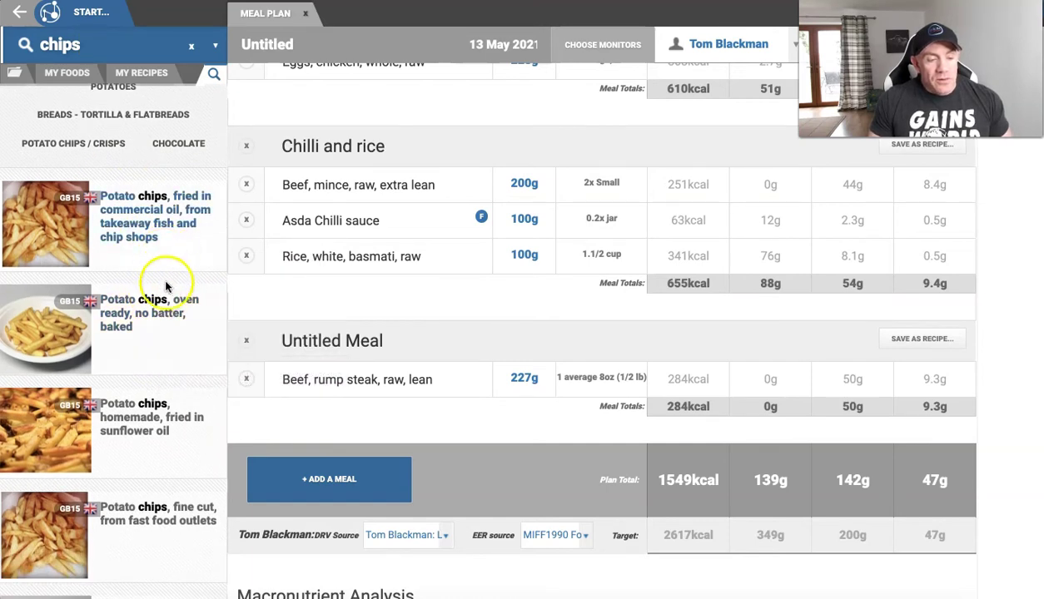
scroll(165, 343, down, 1)
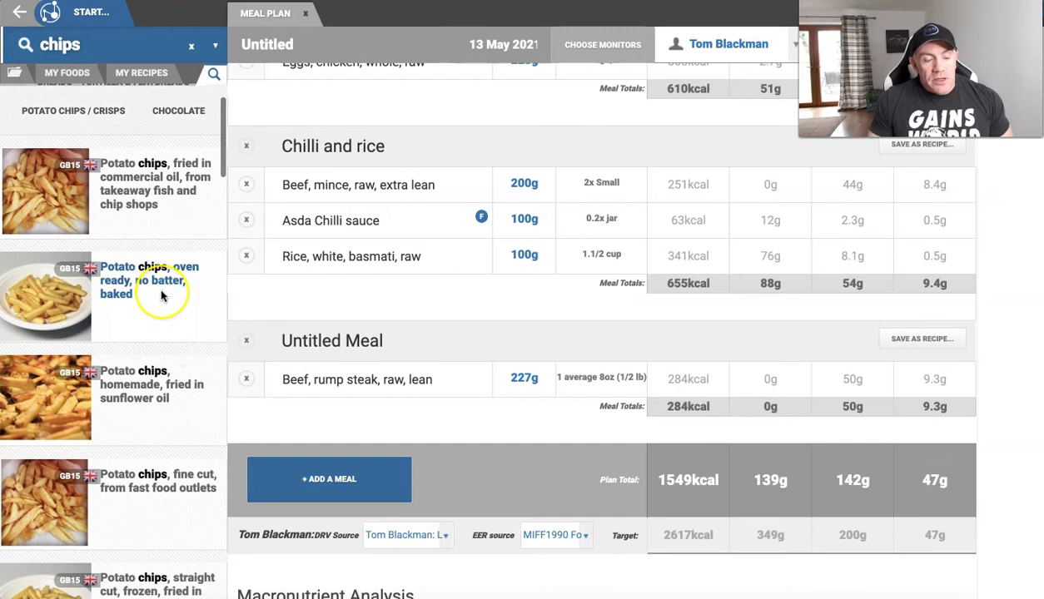
click(158, 286)
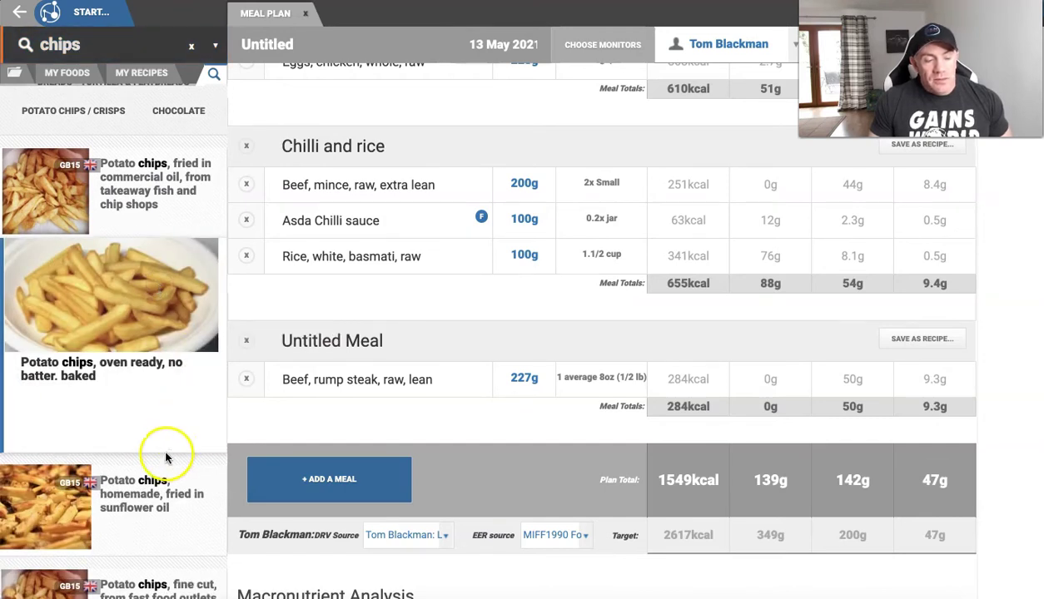
click(169, 428)
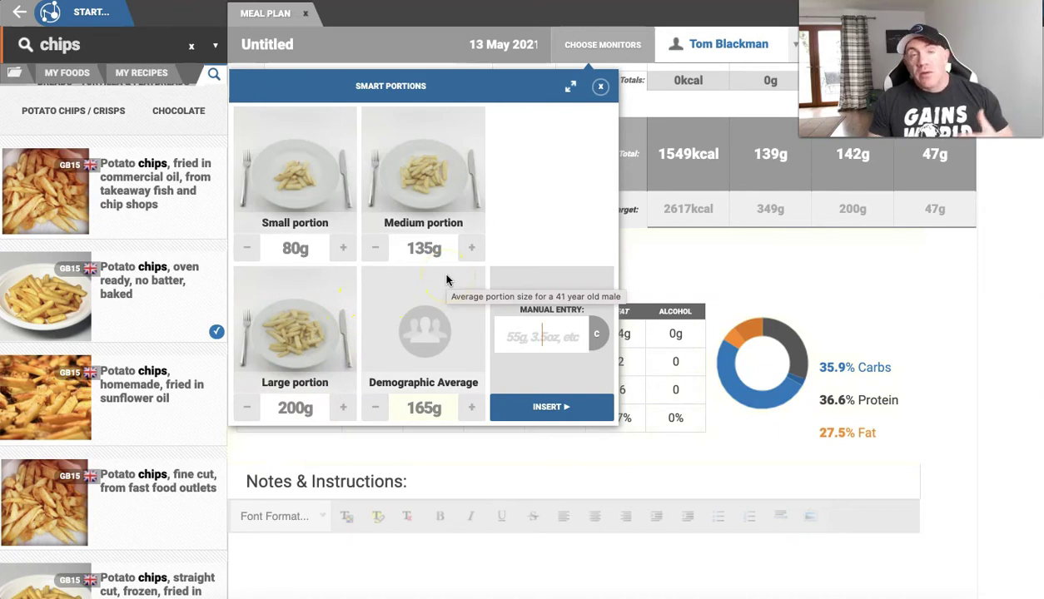
click(327, 406)
click(528, 408)
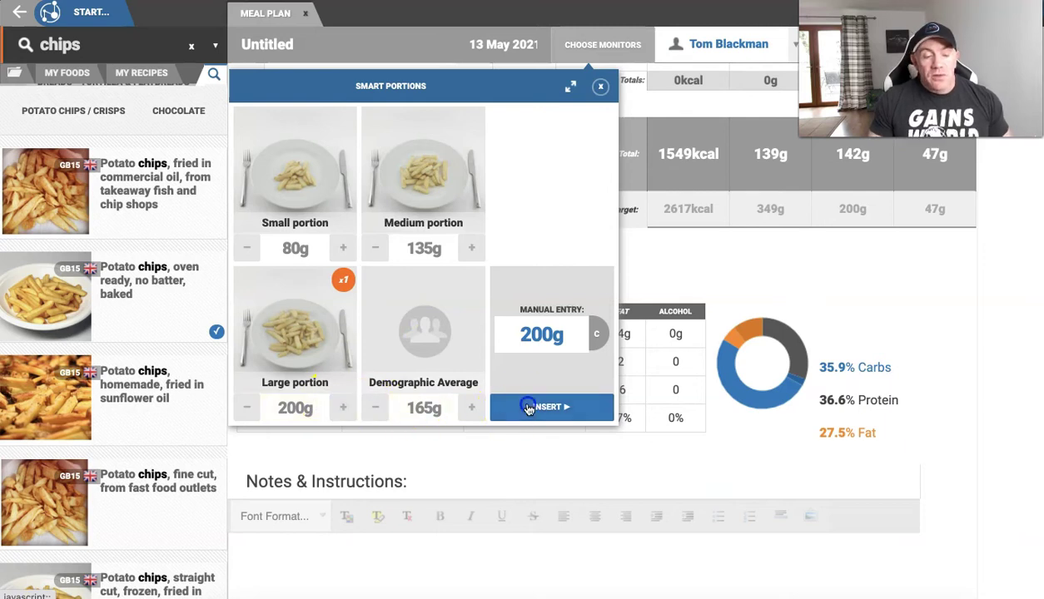
Move the potato chips row into the rump steak meal.
scroll(514, 326, up, 5)
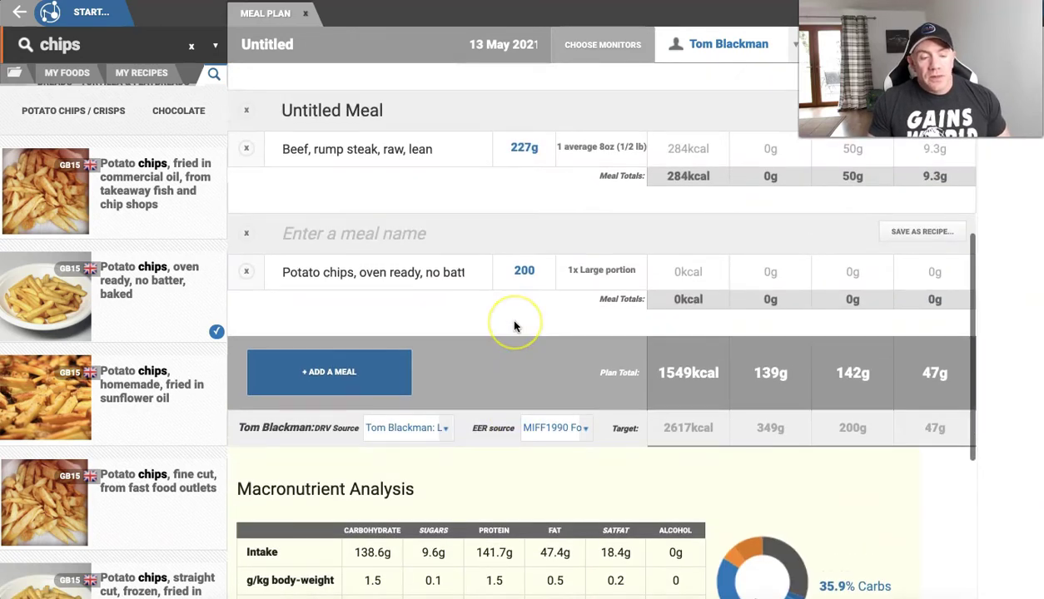
scroll(515, 326, up, 3)
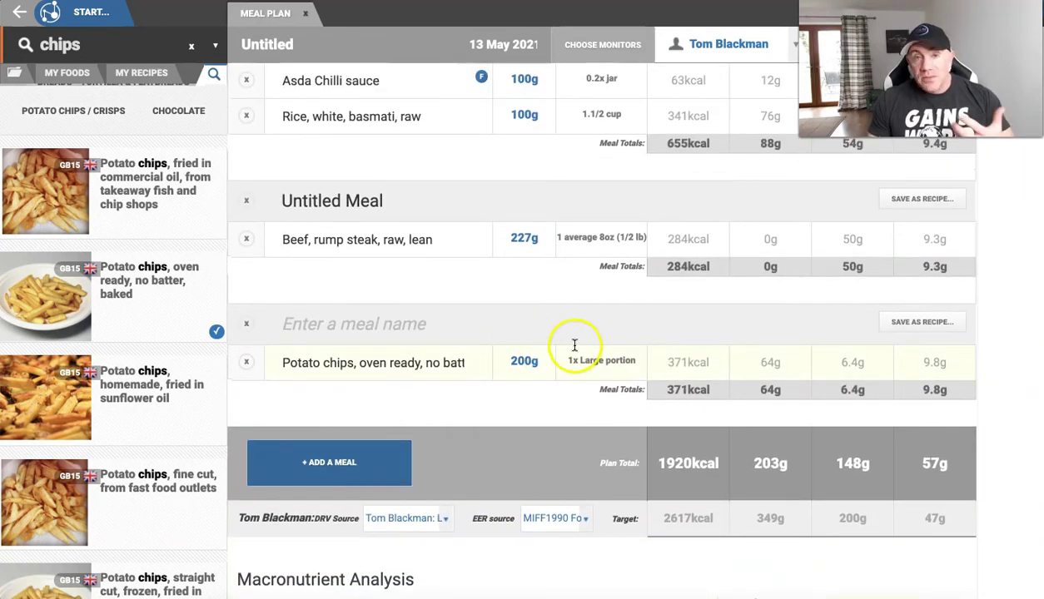
drag(281, 364, 295, 268)
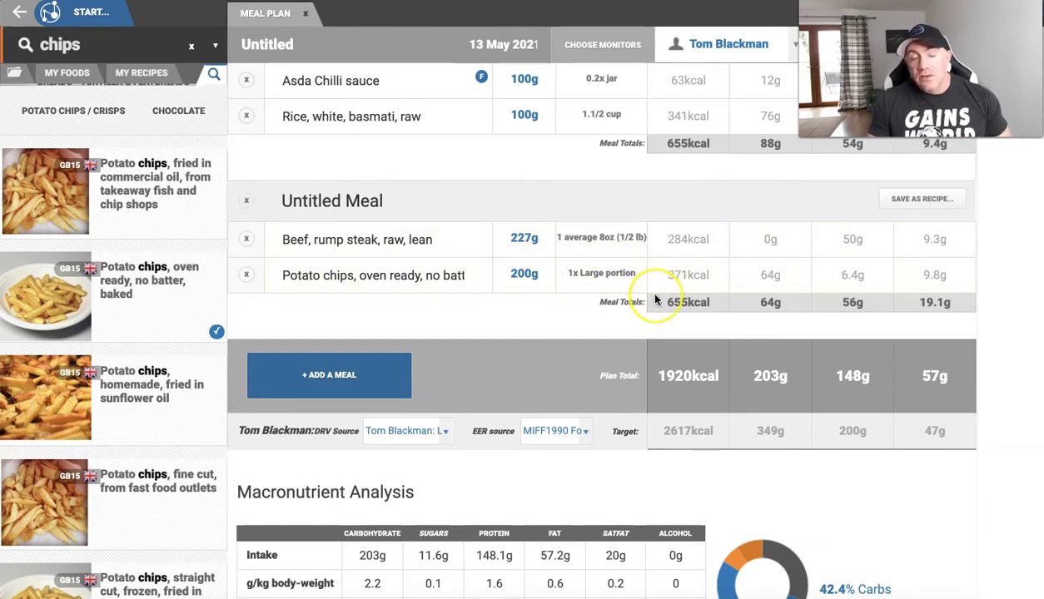
Rename the Untitled Meal holding steak and chips to 'Steak and Chips'.
click(416, 202)
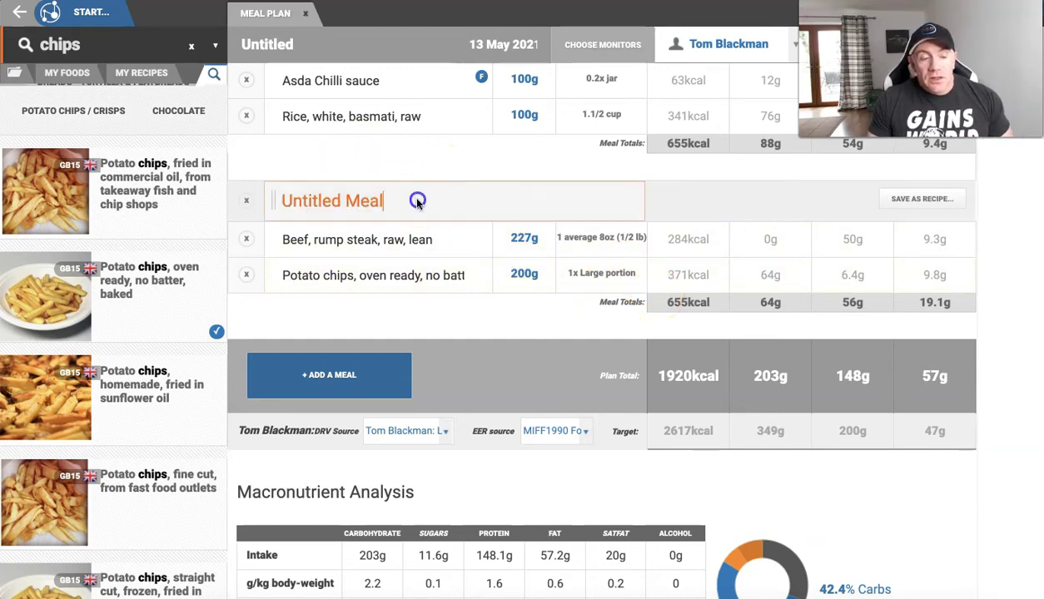
key(BackSpace)
key(BackSpace)
key(BackSpace)
key(BackSpace)
key(BackSpace)
key(BackSpace)
key(BackSpace)
key(BackSpace)
key(BackSpace)
key(BackSpace)
key(BackSpace)
key(BackSpace)
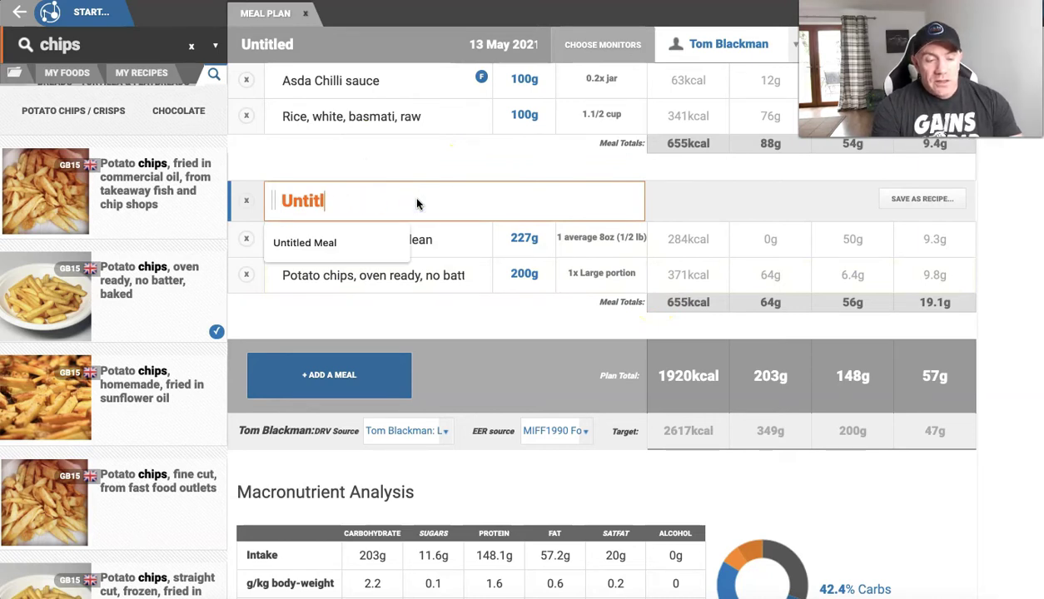
key(BackSpace)
text(Steak an)
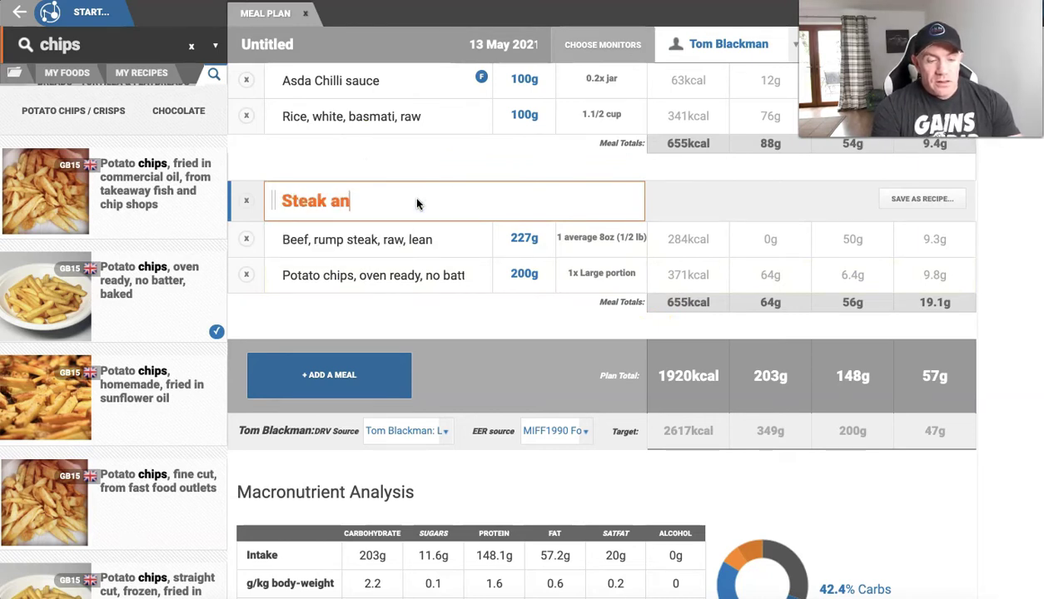
text(d Chips)
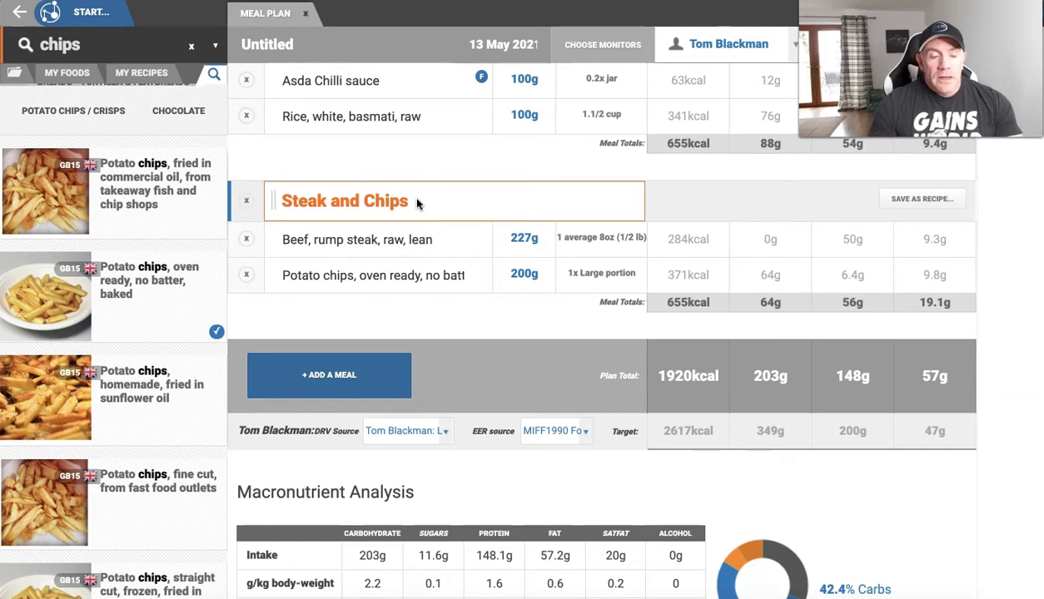
click(464, 303)
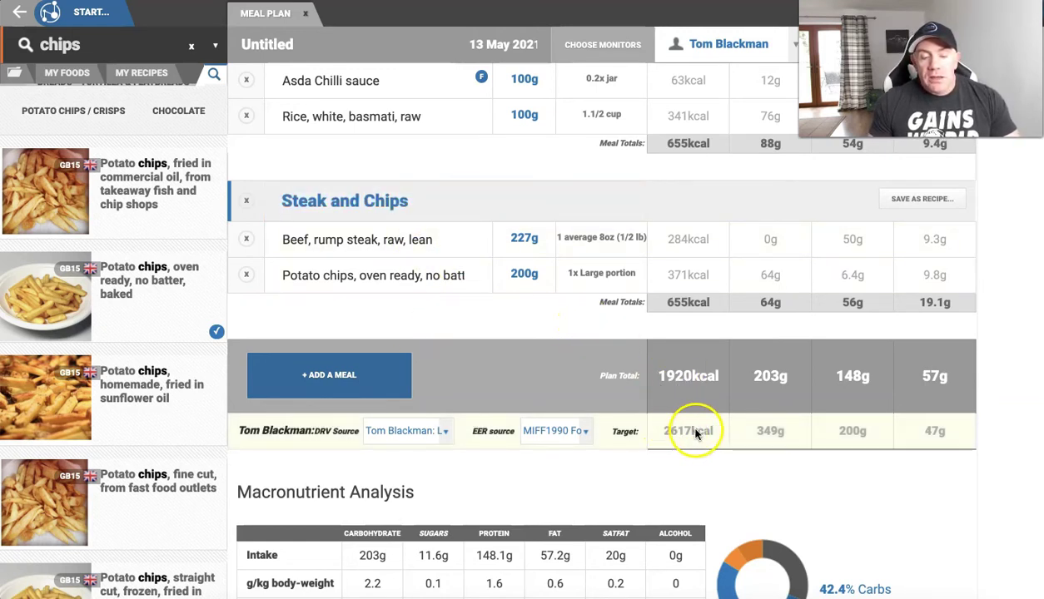
click(450, 431)
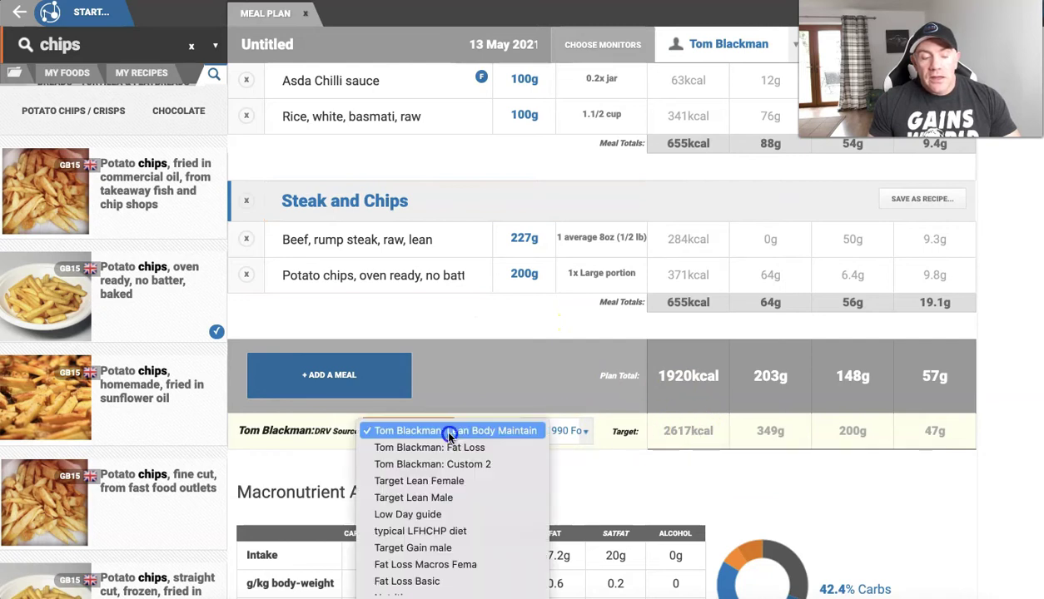
click(448, 431)
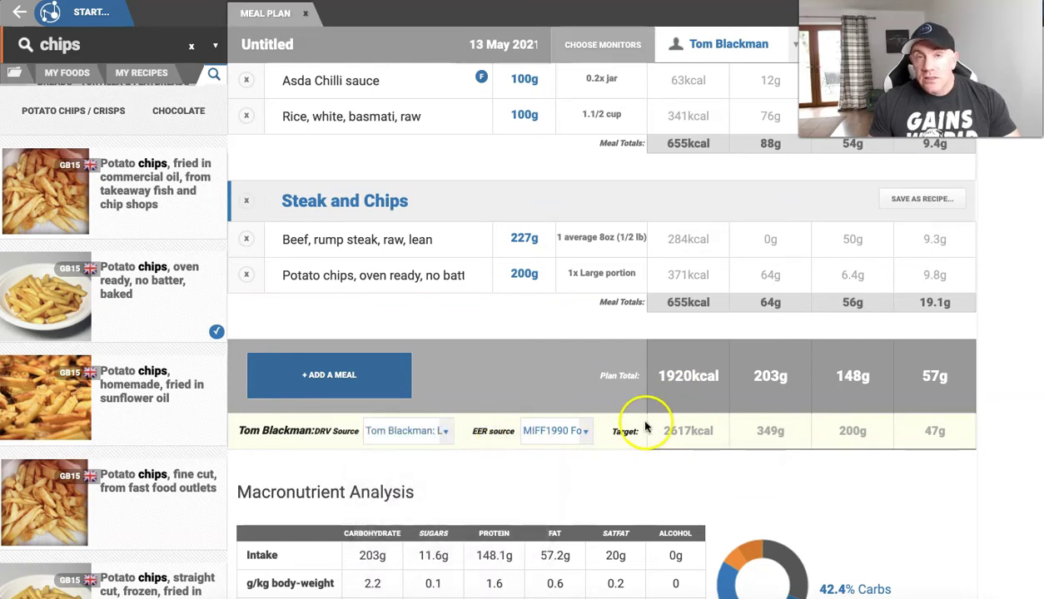
mouse_move(670, 433)
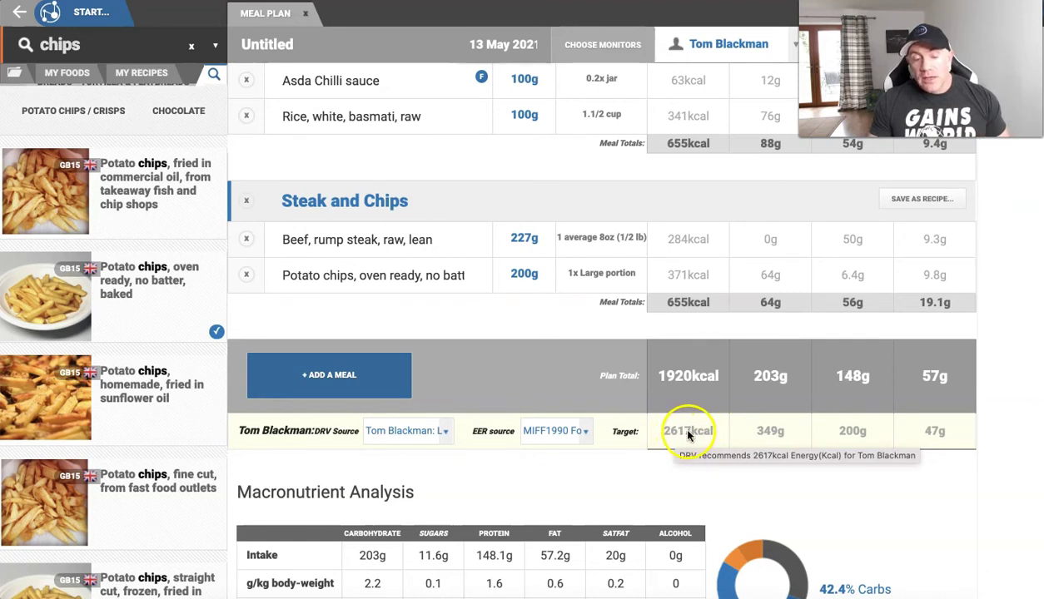
mouse_move(770, 433)
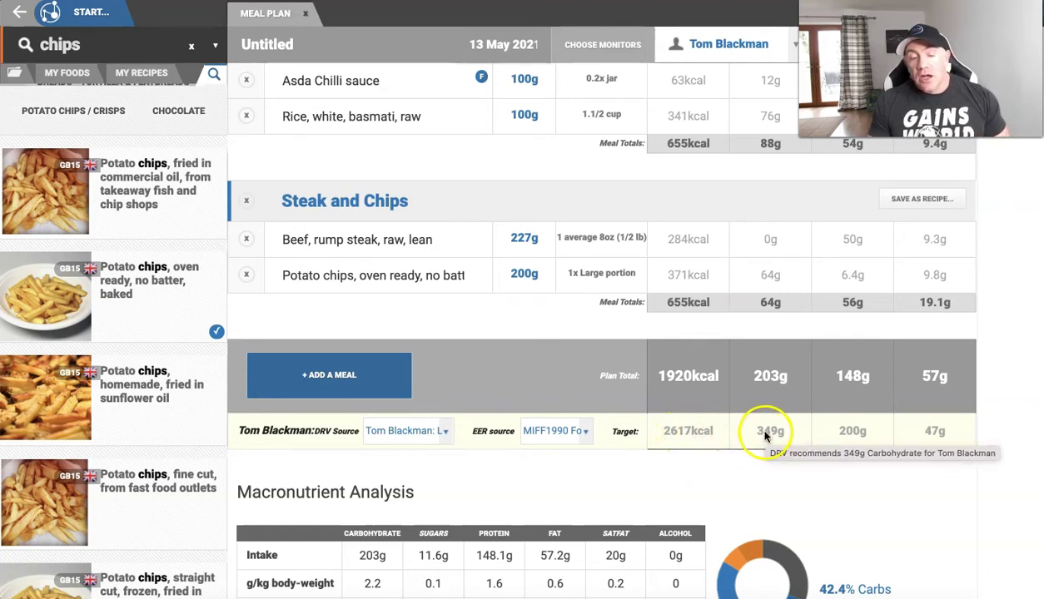
mouse_move(849, 435)
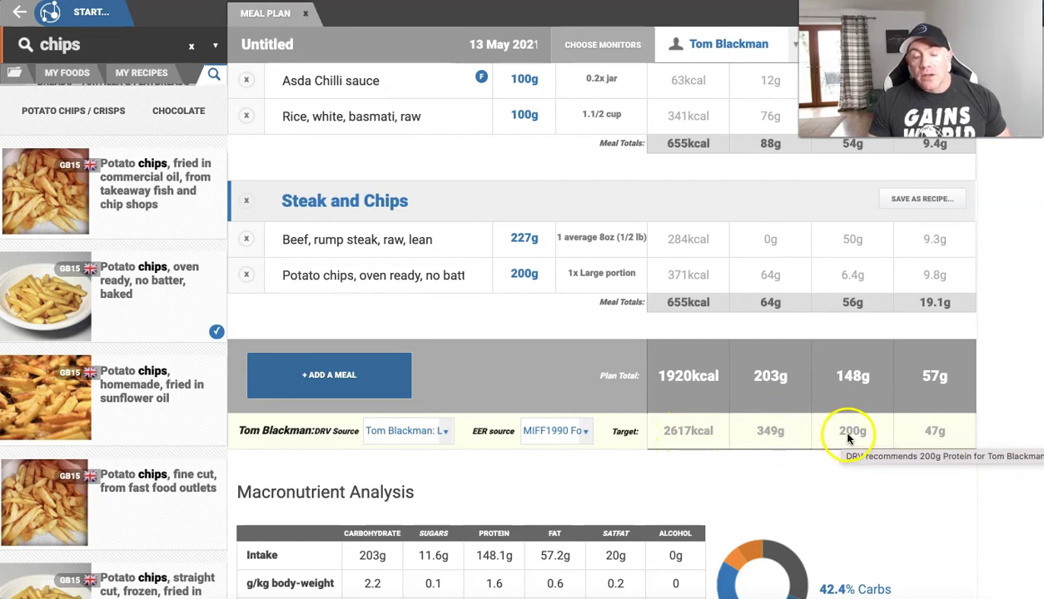
mouse_move(921, 431)
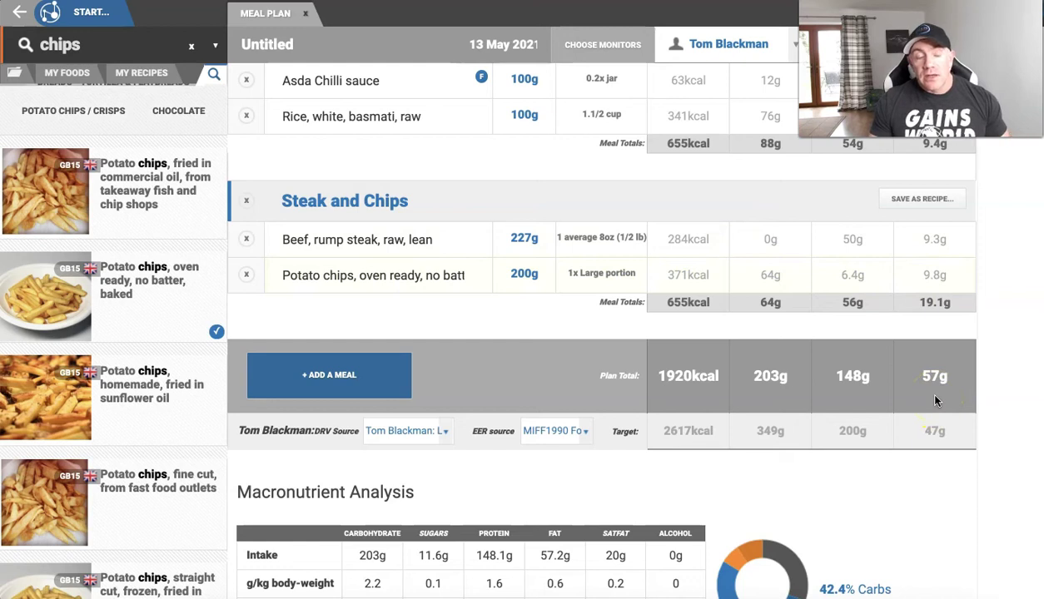
scroll(528, 268, up, 1)
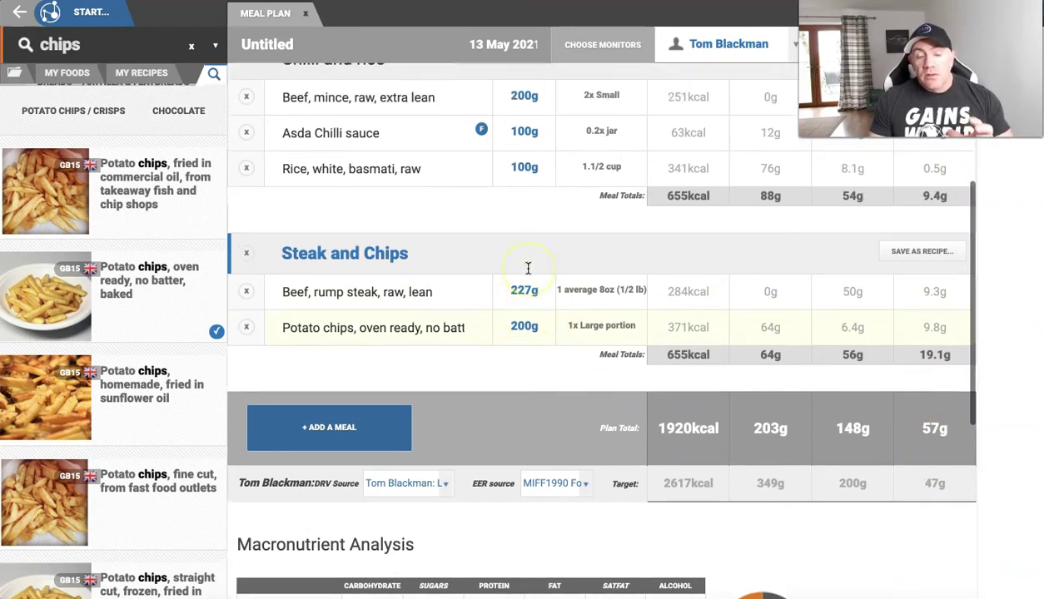
scroll(527, 268, up, 4)
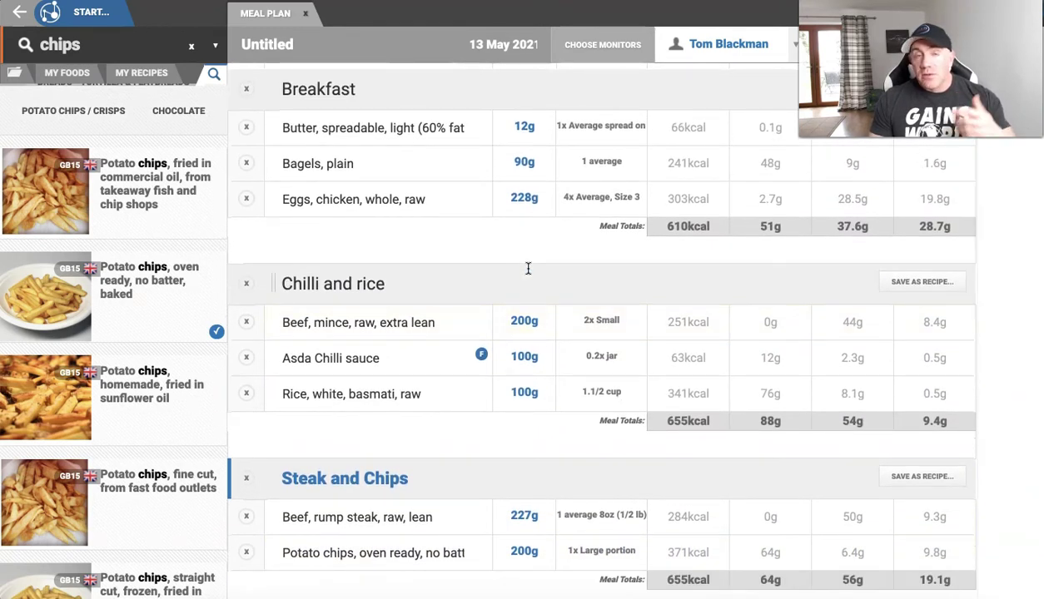
click(526, 321)
scroll(532, 327, down, 4)
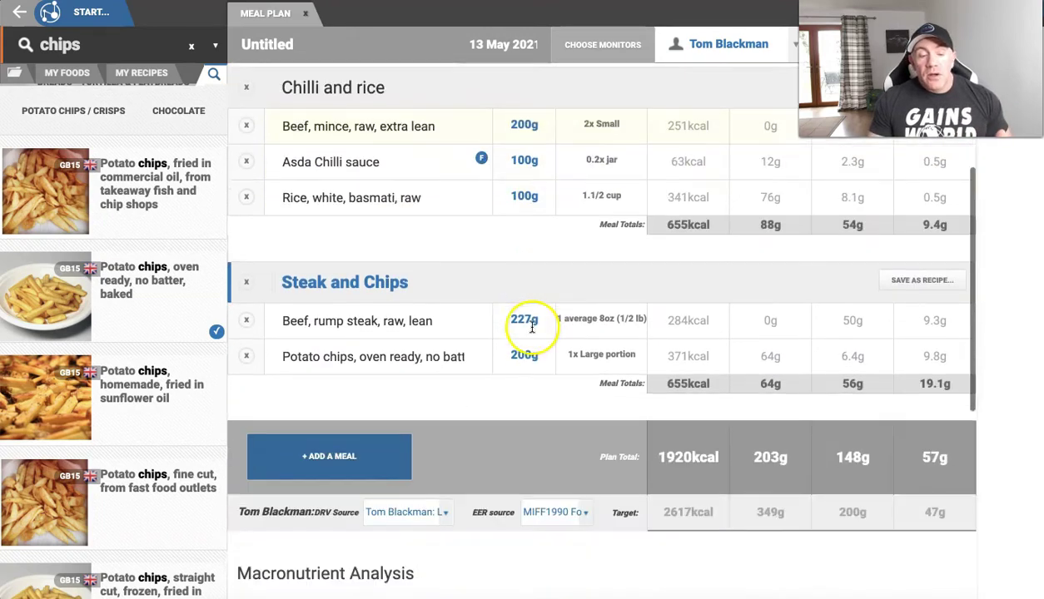
scroll(532, 327, down, 3)
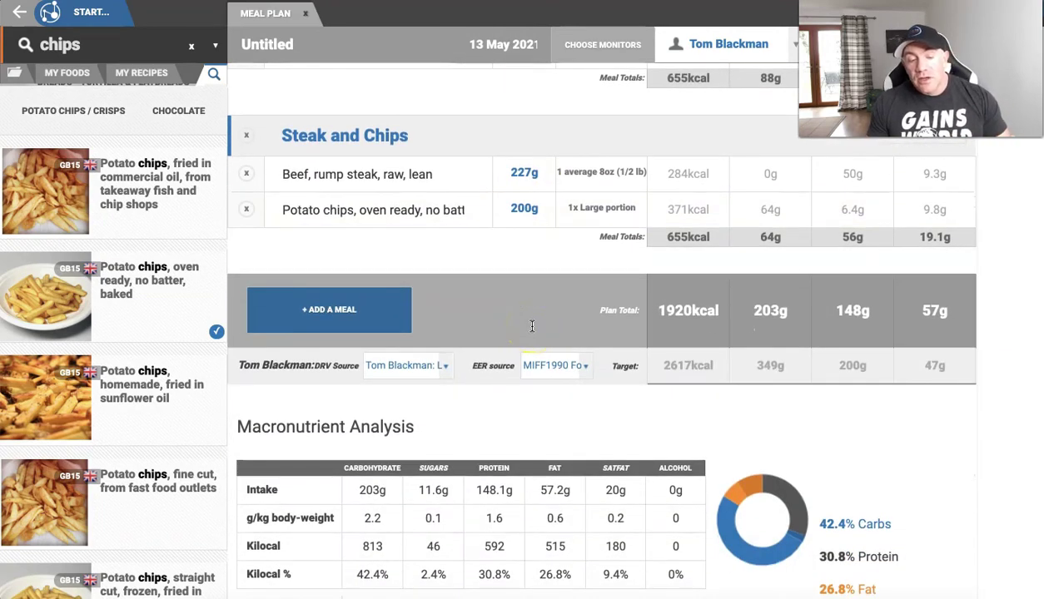
scroll(530, 323, up, 7)
click(526, 321)
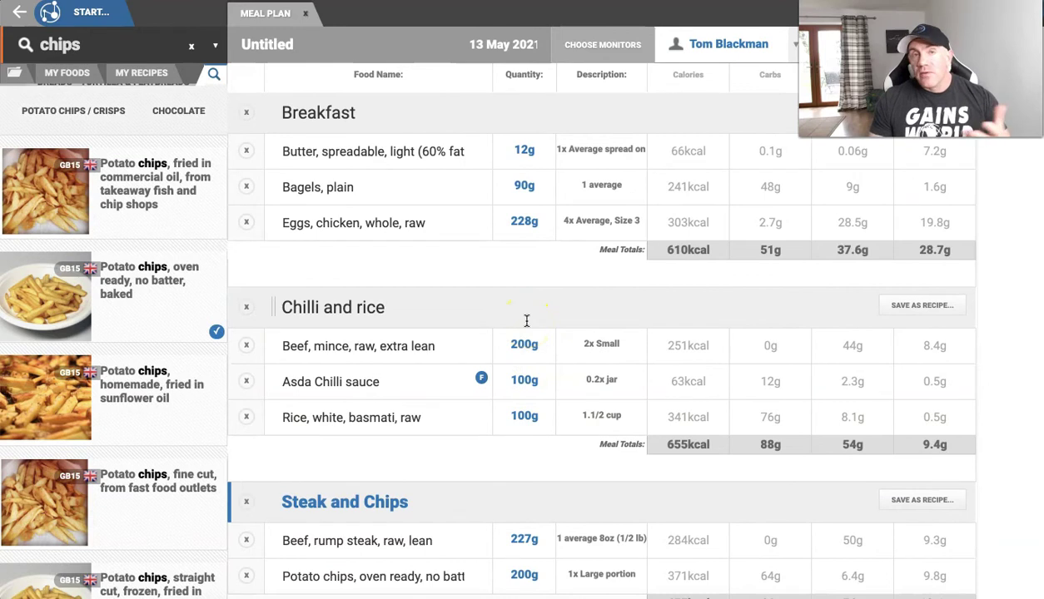
click(522, 325)
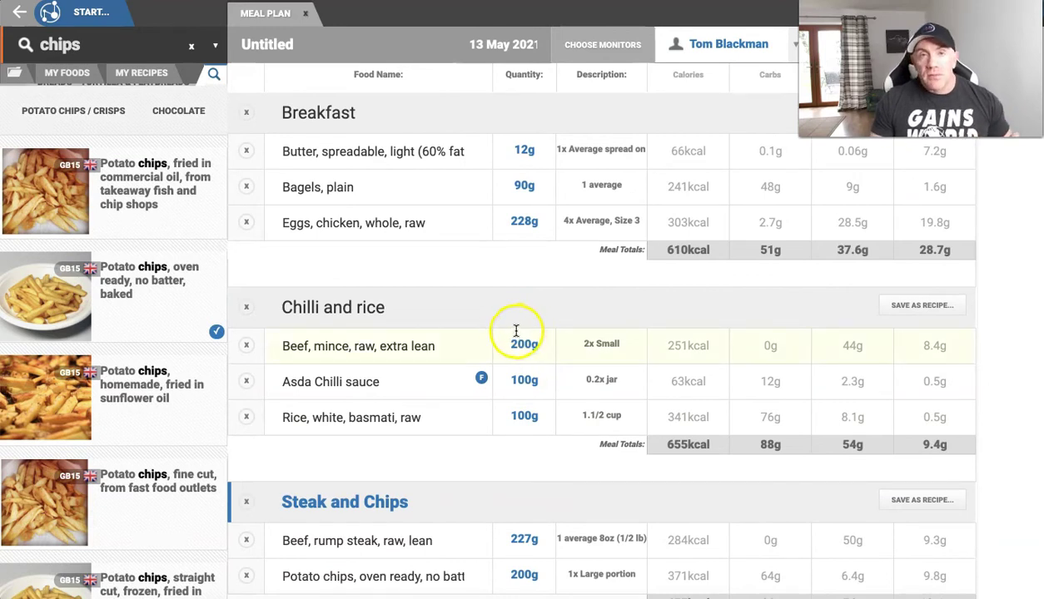
scroll(516, 329, down, 2)
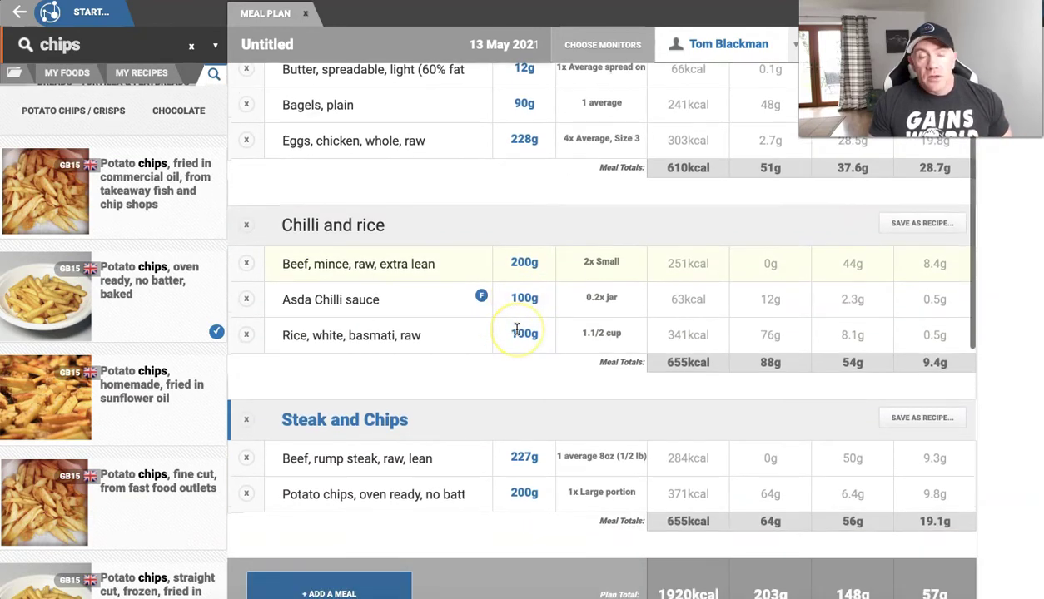
scroll(516, 329, down, 5)
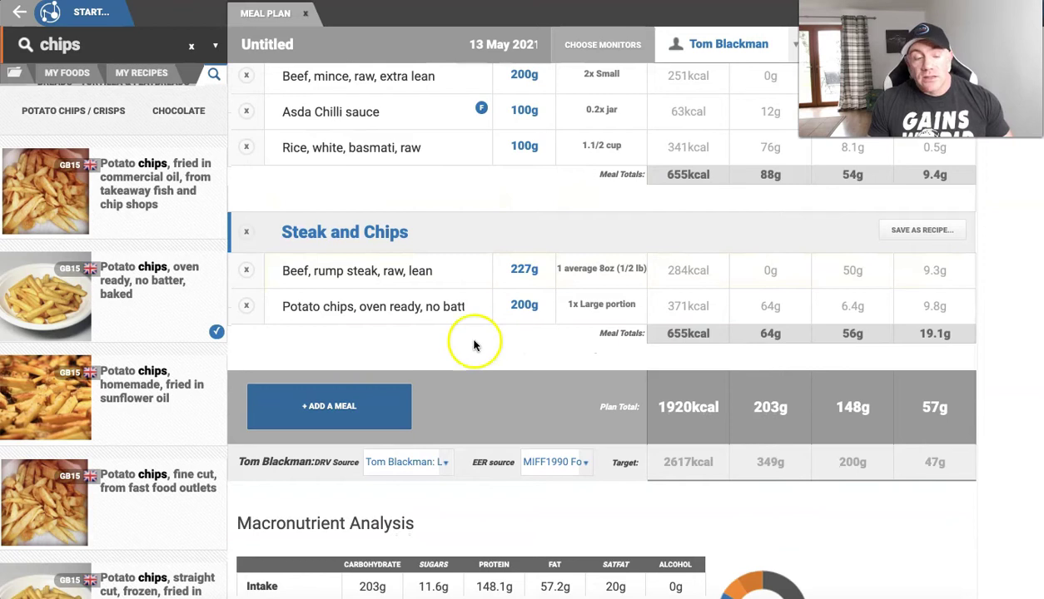
Add a new meal named 'Snacks' and clear the old 'chips' food search.
click(387, 405)
click(383, 362)
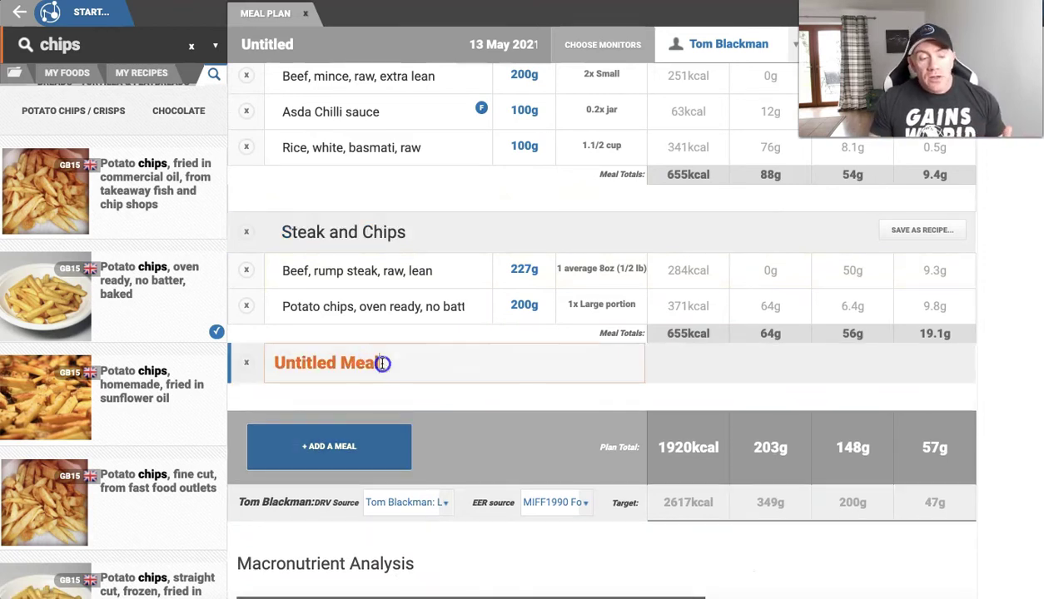
key(BackSpace)
key(BackSpace)
key(BackSpace)
key(BackSpace)
key(BackSpace)
key(BackSpace)
key(BackSpace)
key(BackSpace)
key(BackSpace)
key(BackSpace)
key(BackSpace)
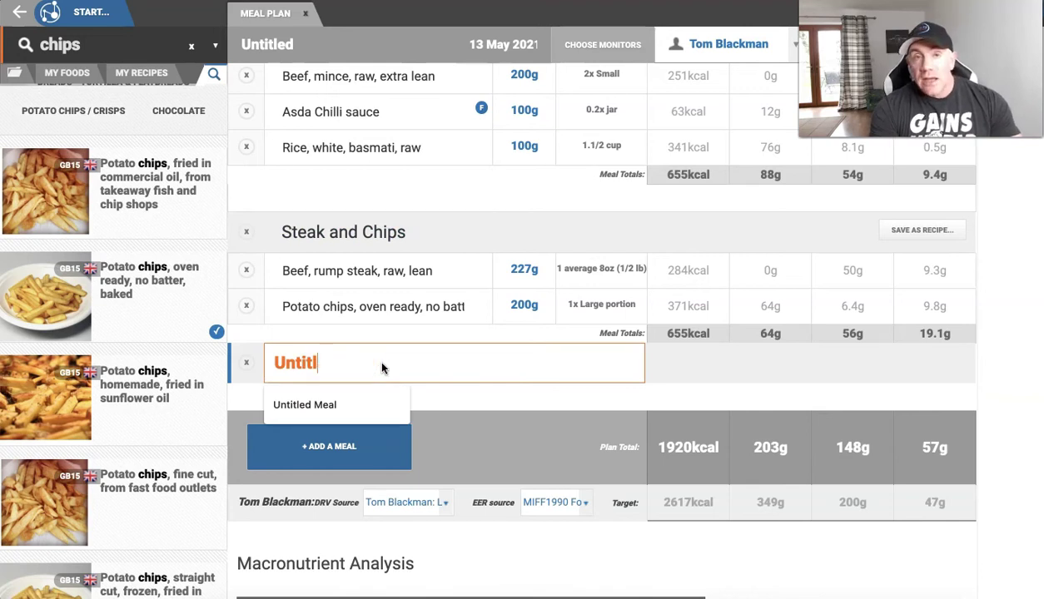
key(BackSpace)
key(BackSpace)
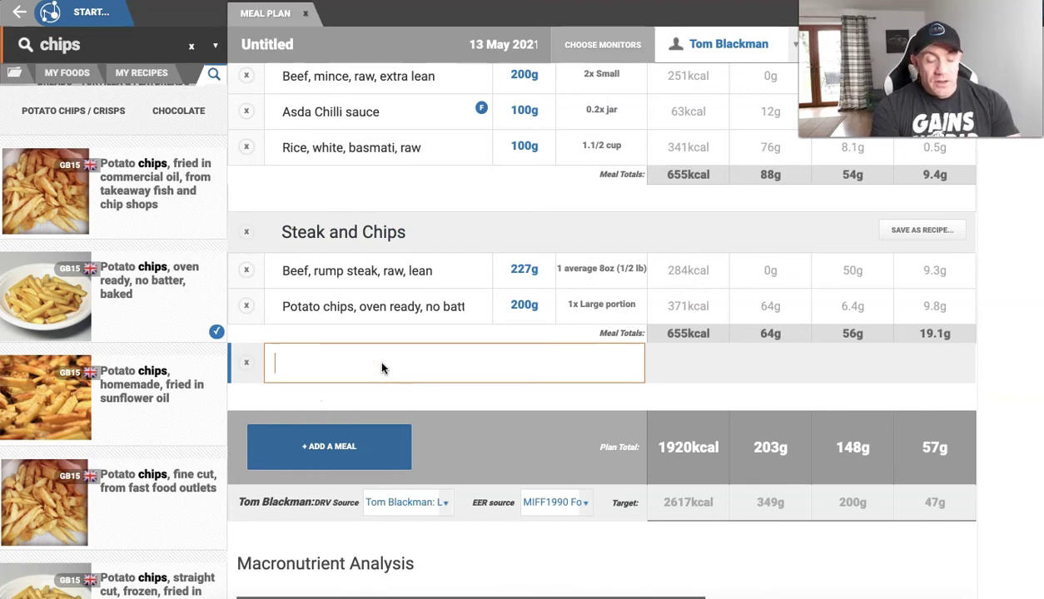
text(Snack)
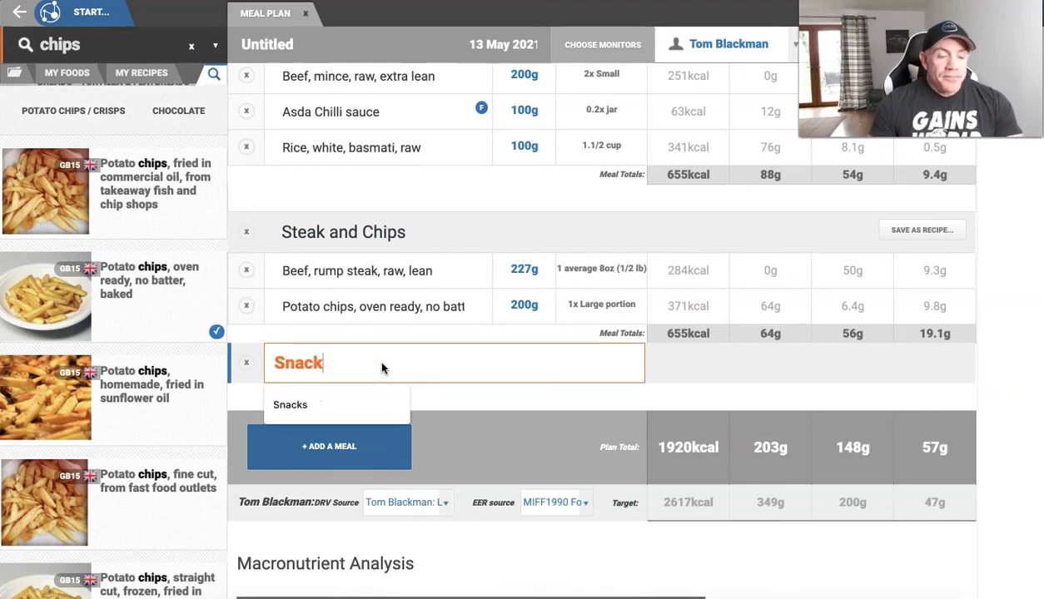
text(s)
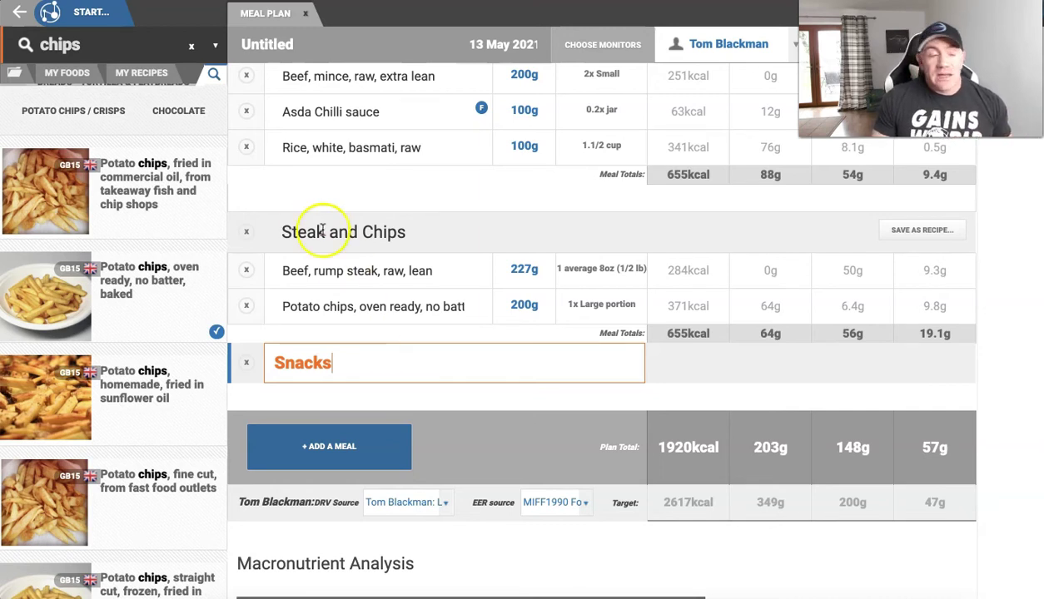
click(103, 45)
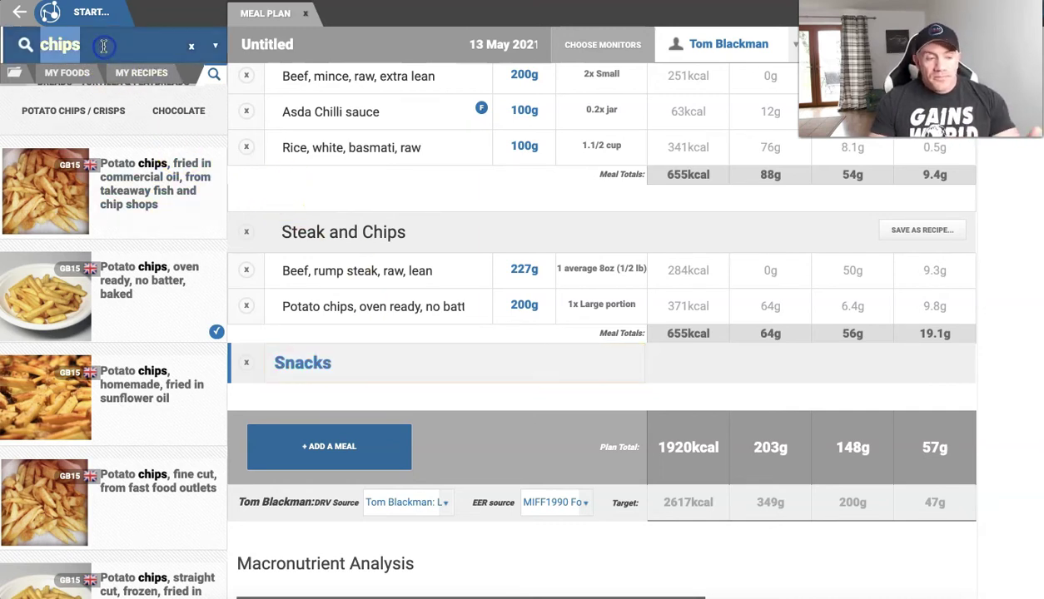
key(BackSpace)
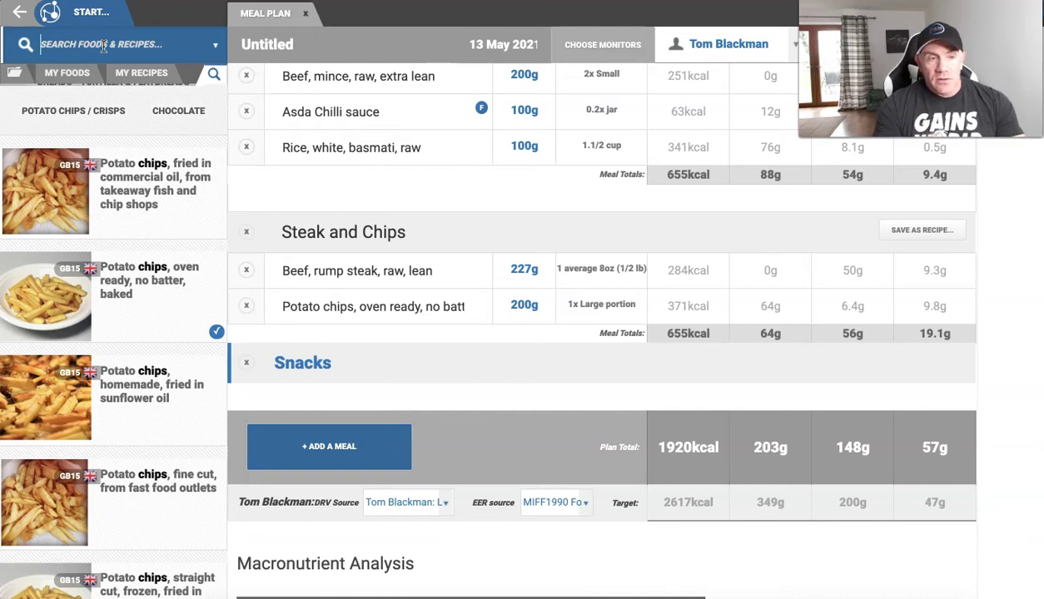
Insert 60g (2 scoops) of Sci Tec Whey Professional into the Snacks meal.
text(whey)
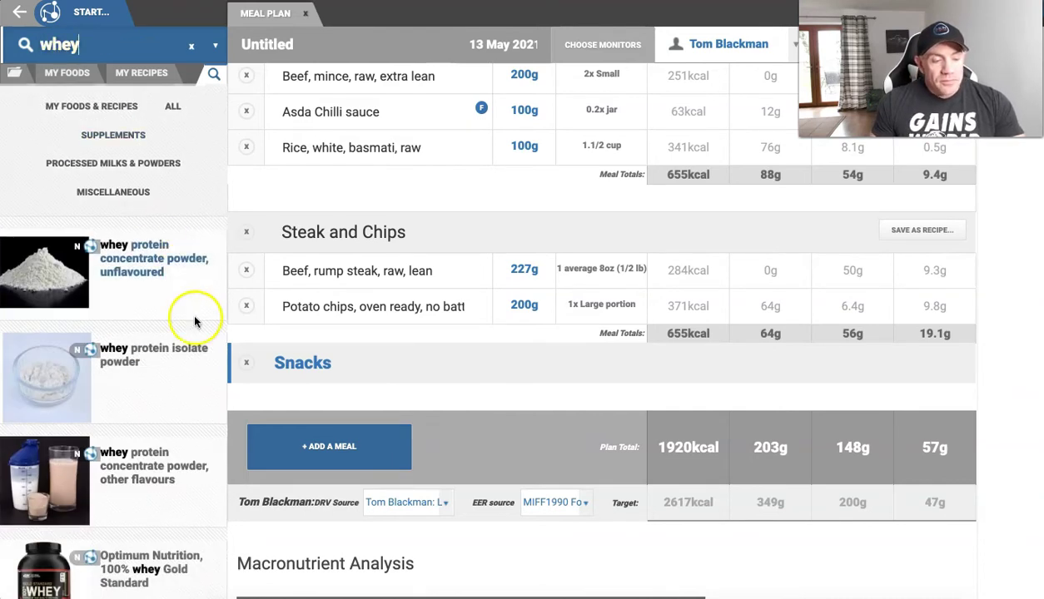
scroll(179, 333, down, 3)
scroll(174, 343, down, 2)
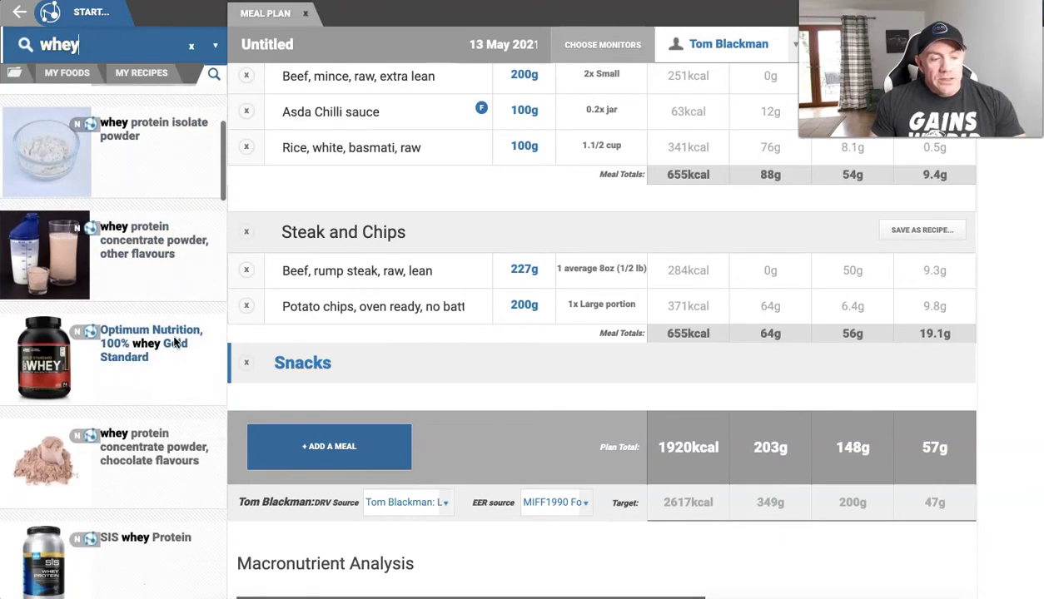
scroll(173, 340, up, 1)
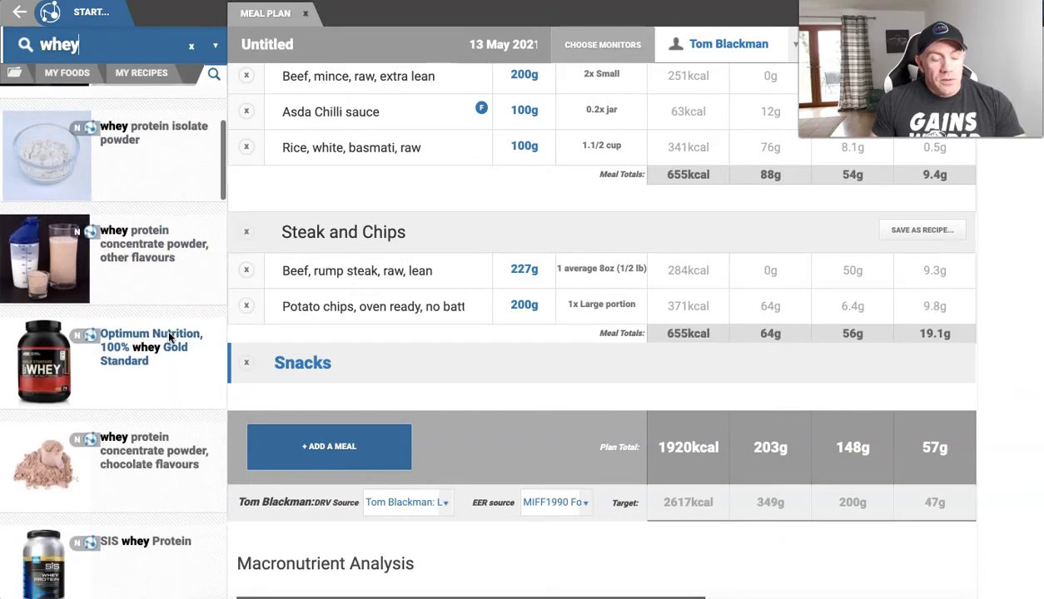
scroll(169, 336, down, 2)
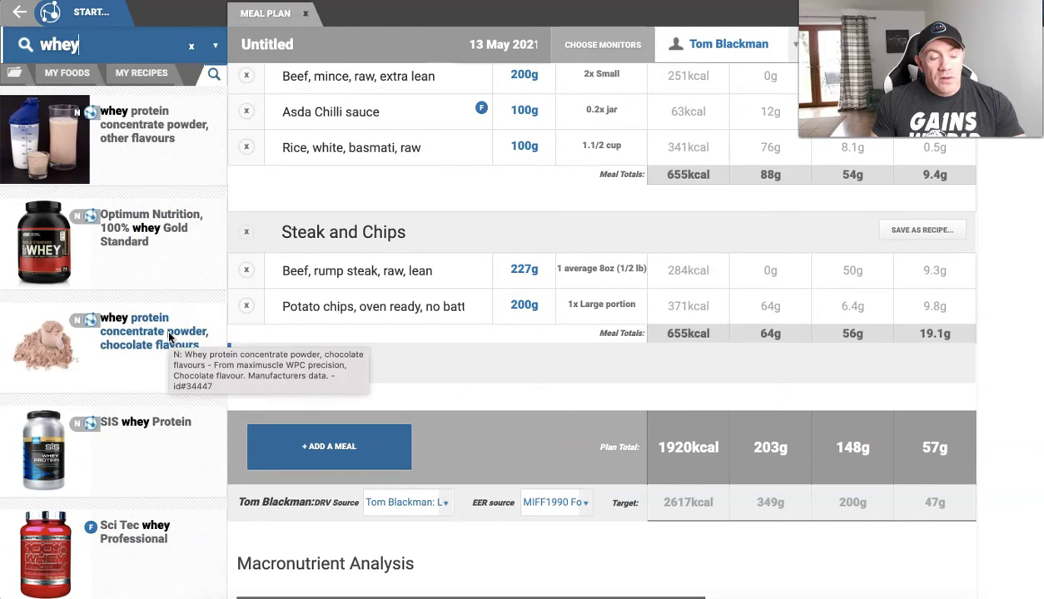
scroll(169, 341, down, 2)
scroll(168, 383, down, 3)
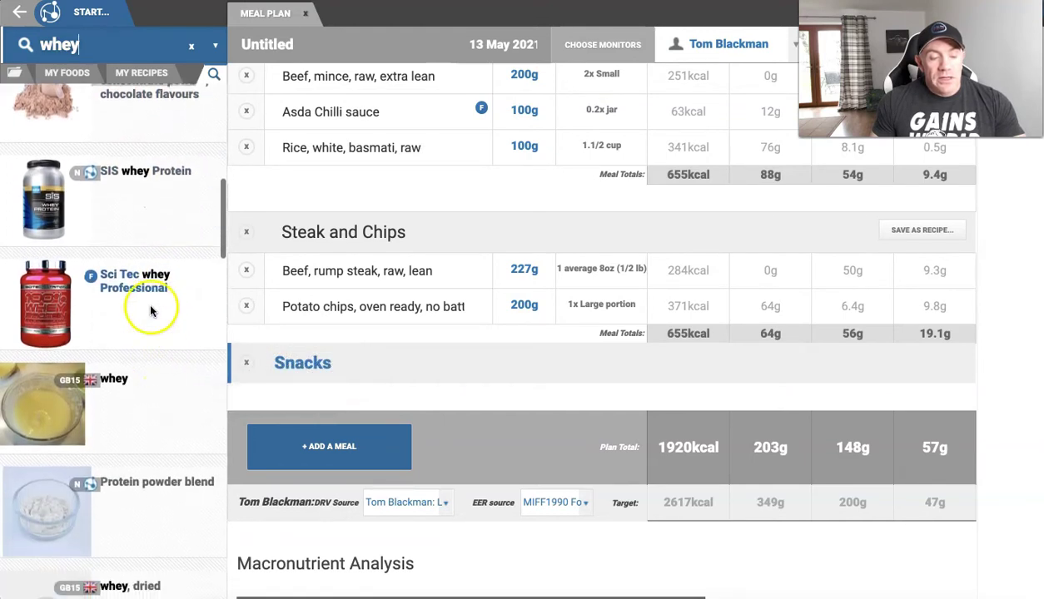
click(165, 375)
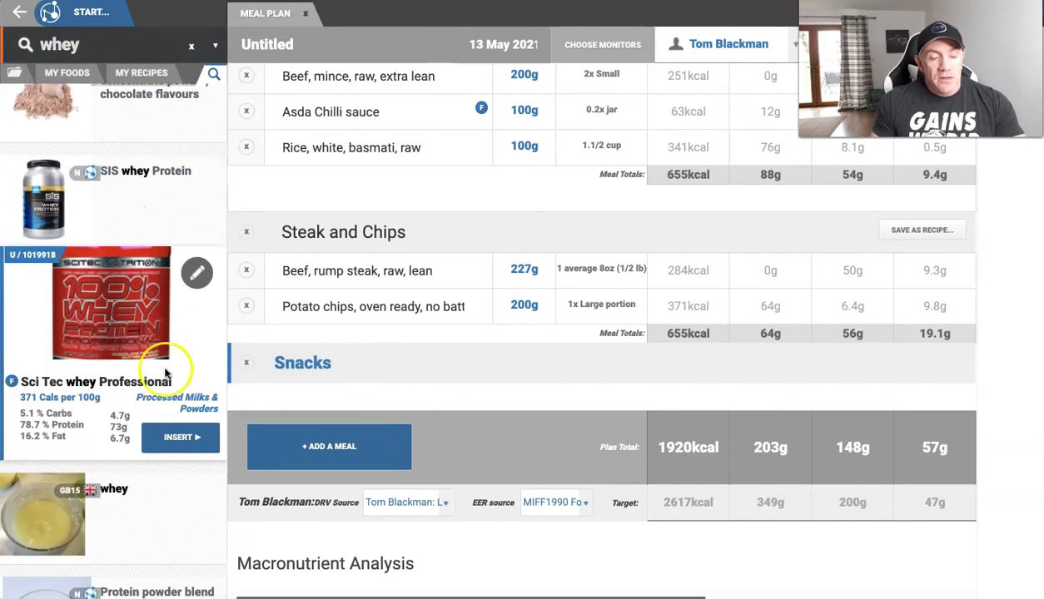
click(165, 446)
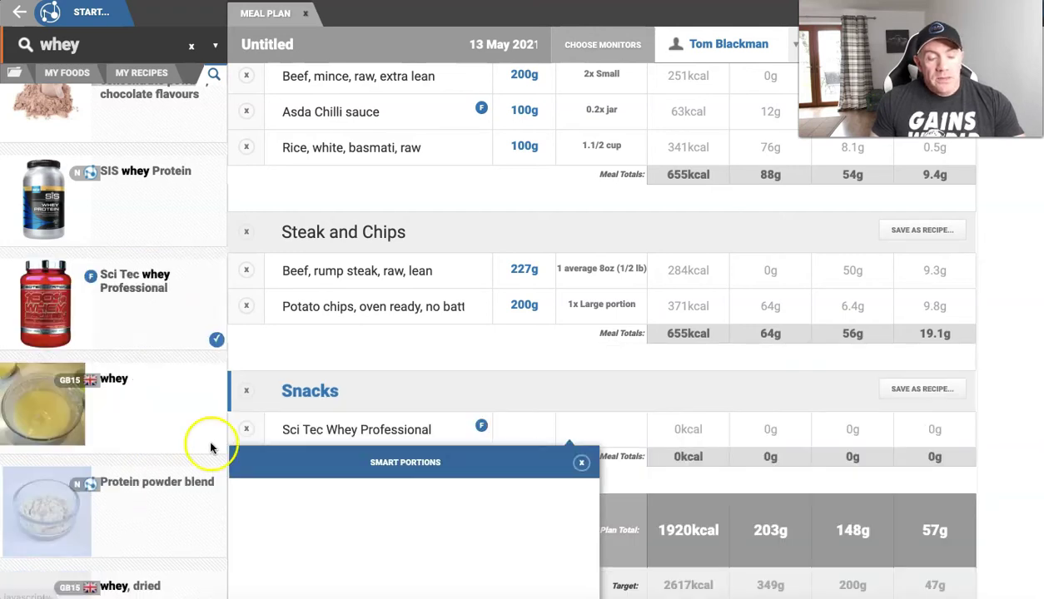
click(455, 497)
click(455, 497)
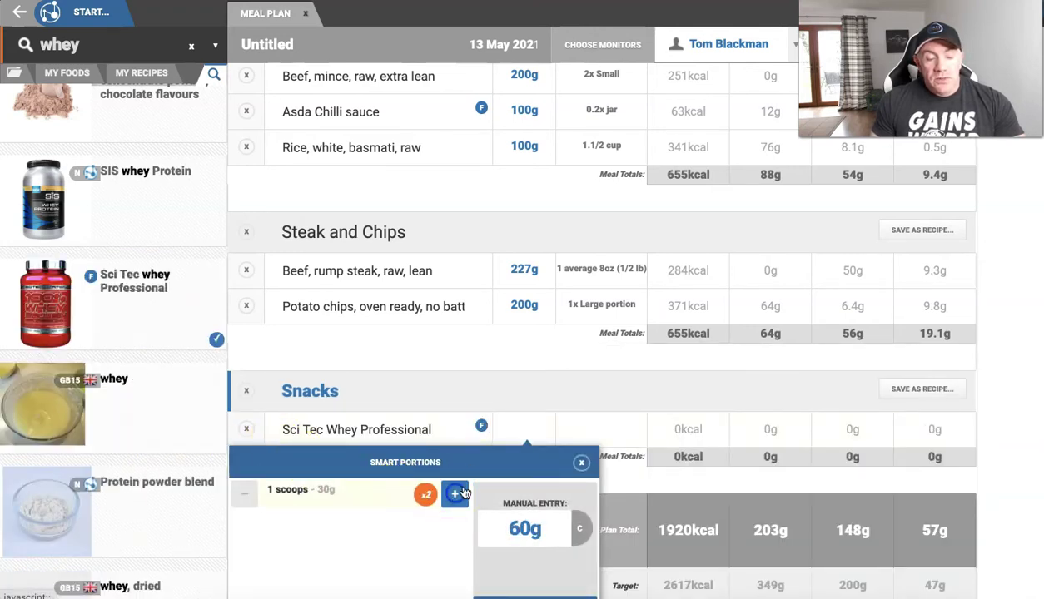
scroll(470, 466, down, 1)
click(497, 524)
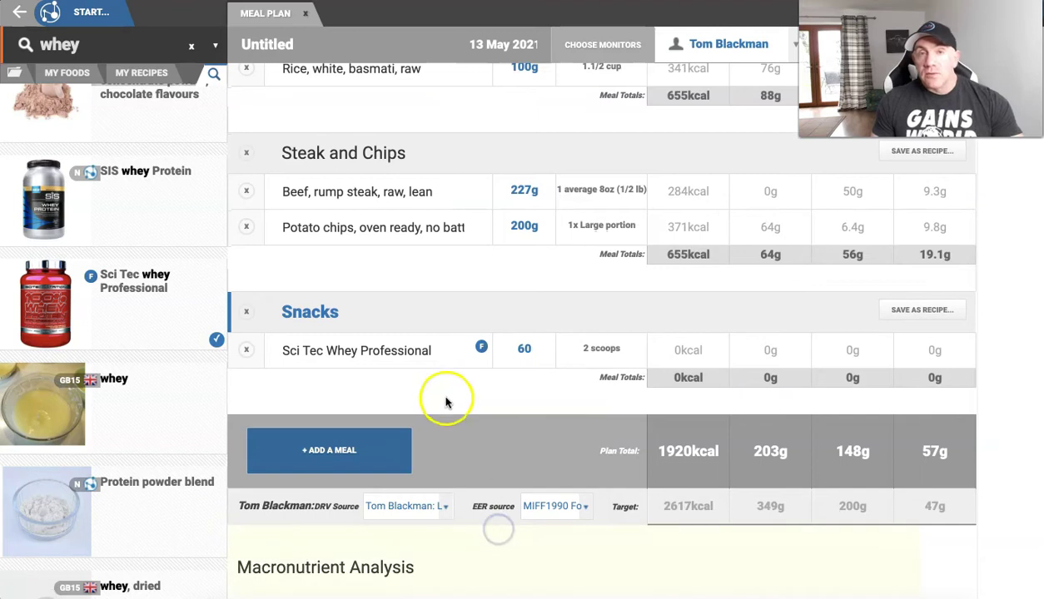
Clear the 'whey' text from the food search.
click(103, 42)
double_click(101, 46)
key(BackSpace)
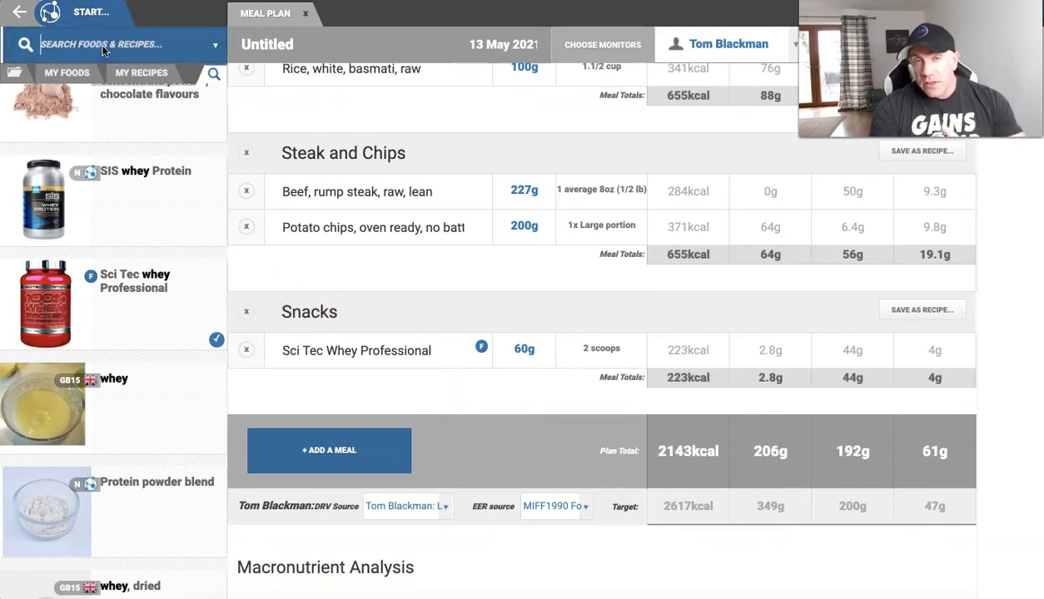
Insert 5g (1 teaspoon) of Creatine Powder and move it into the Snacks meal.
text(creatoilo)
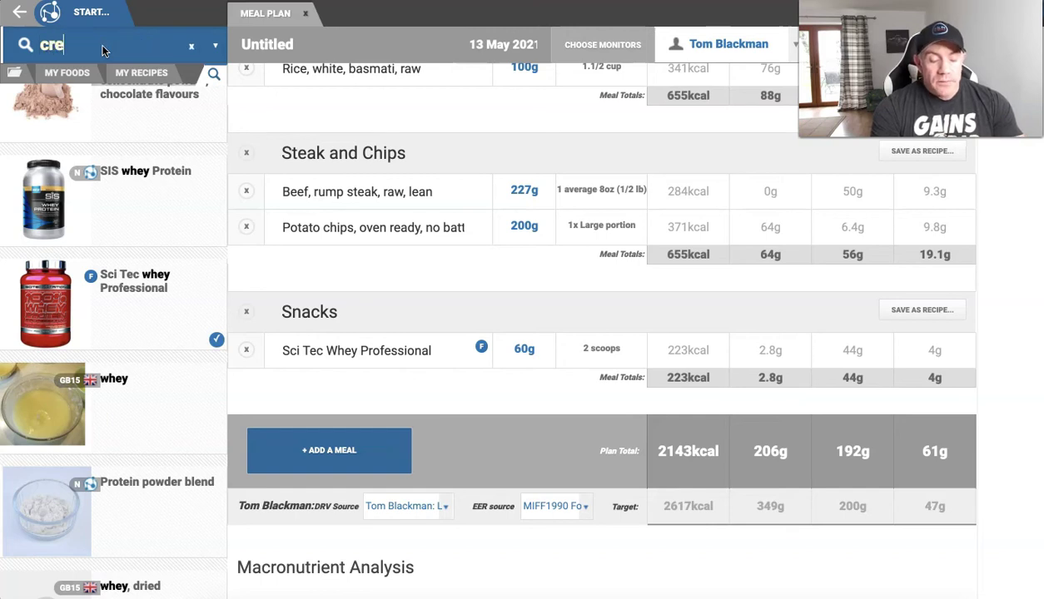
key(BackSpace)
key(BackSpace)
key(BackSpace)
key(BackSpace)
text(ine)
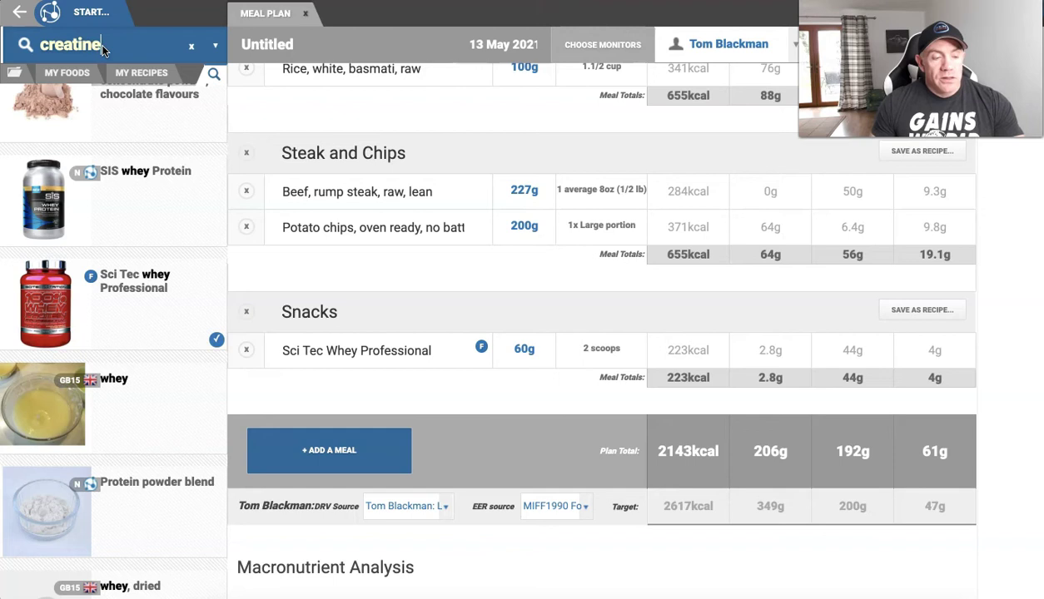
key(Return)
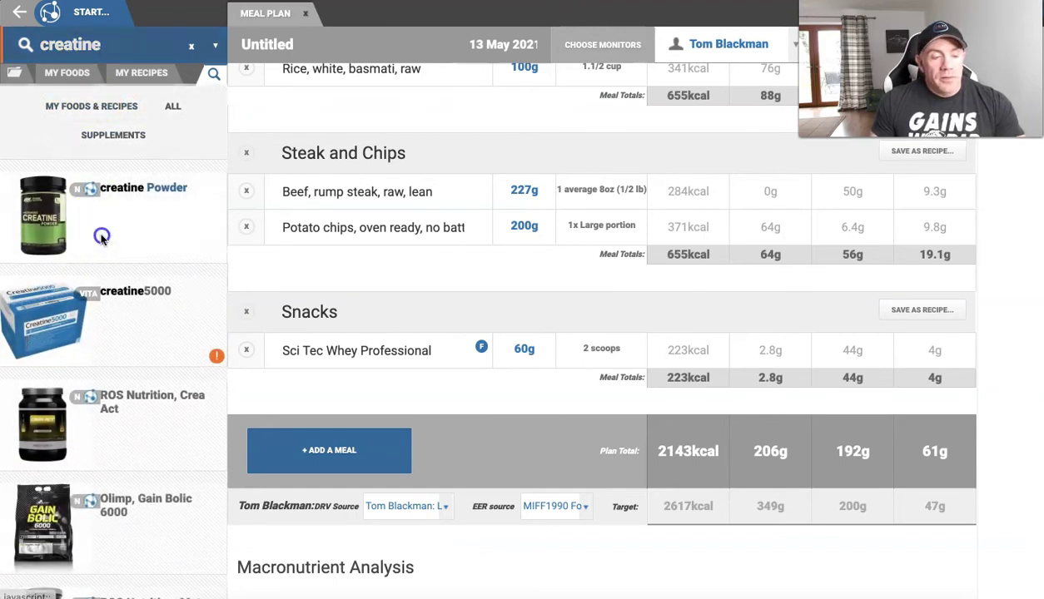
mouse_move(101, 237)
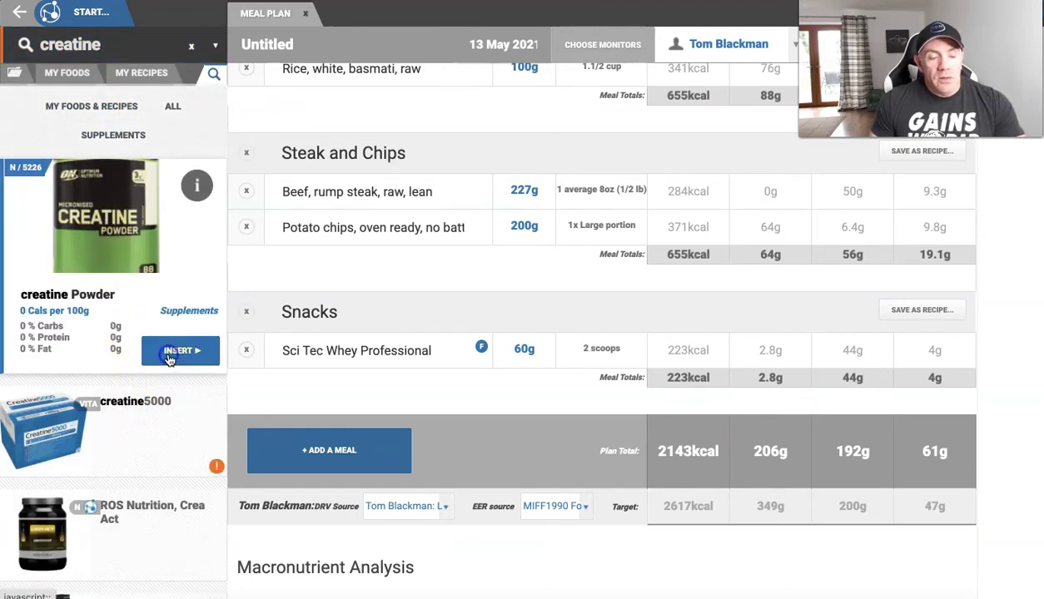
click(169, 358)
click(458, 542)
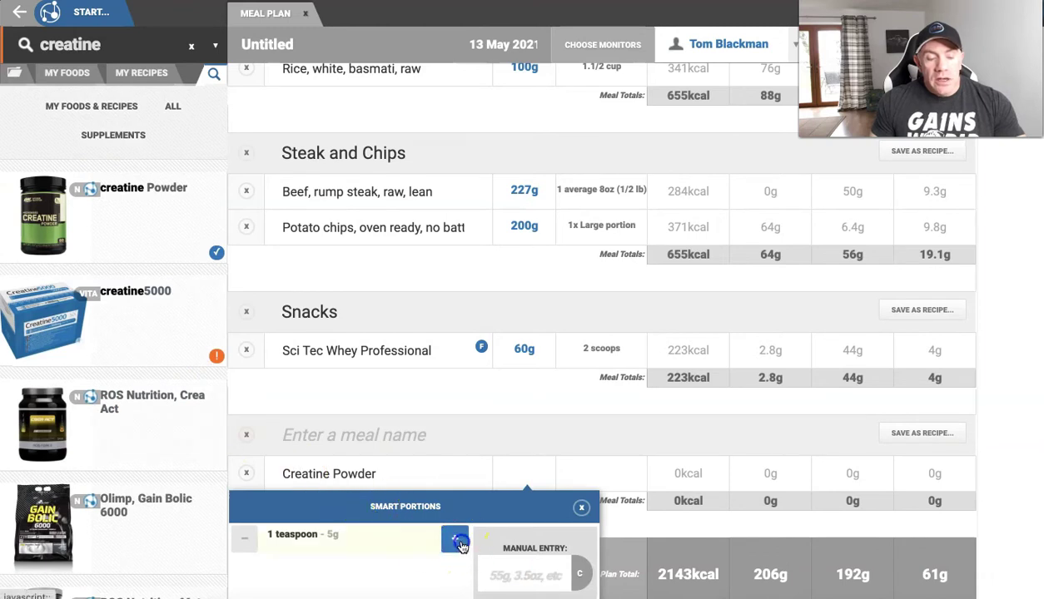
scroll(466, 516, down, 1)
click(495, 538)
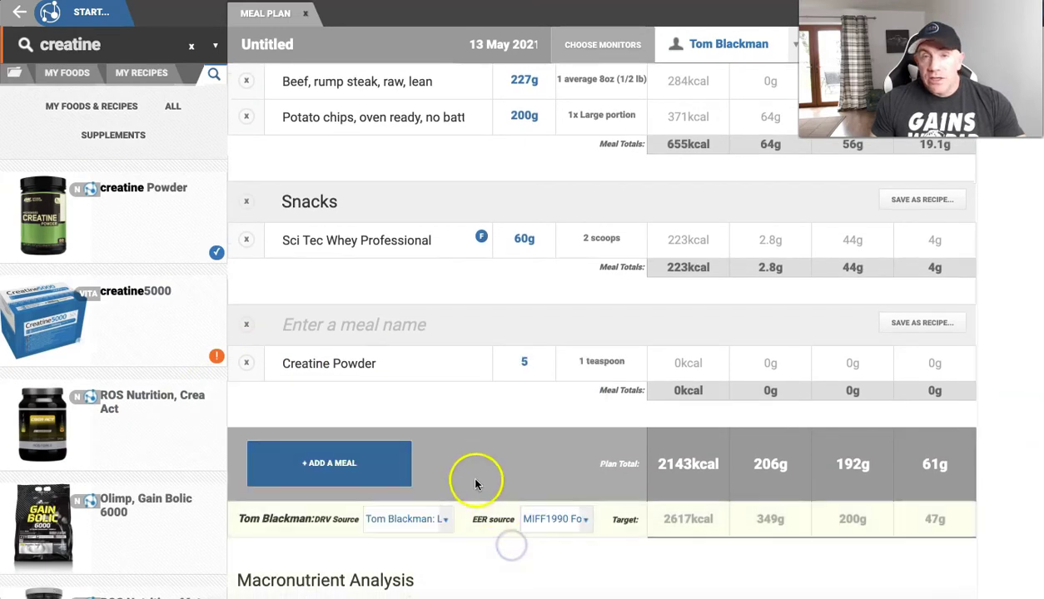
drag(269, 364, 274, 253)
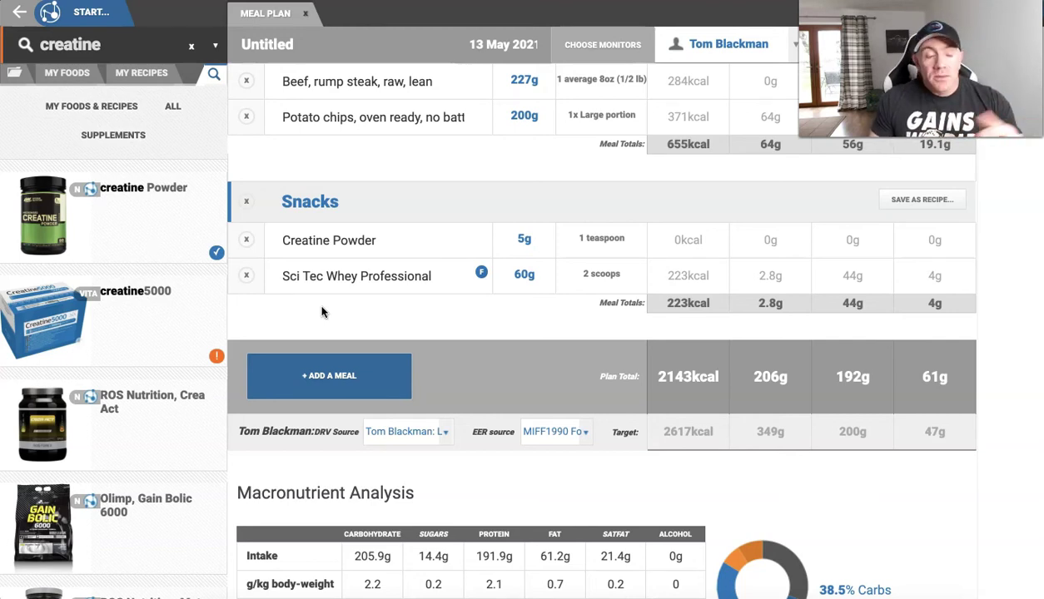
double_click(113, 47)
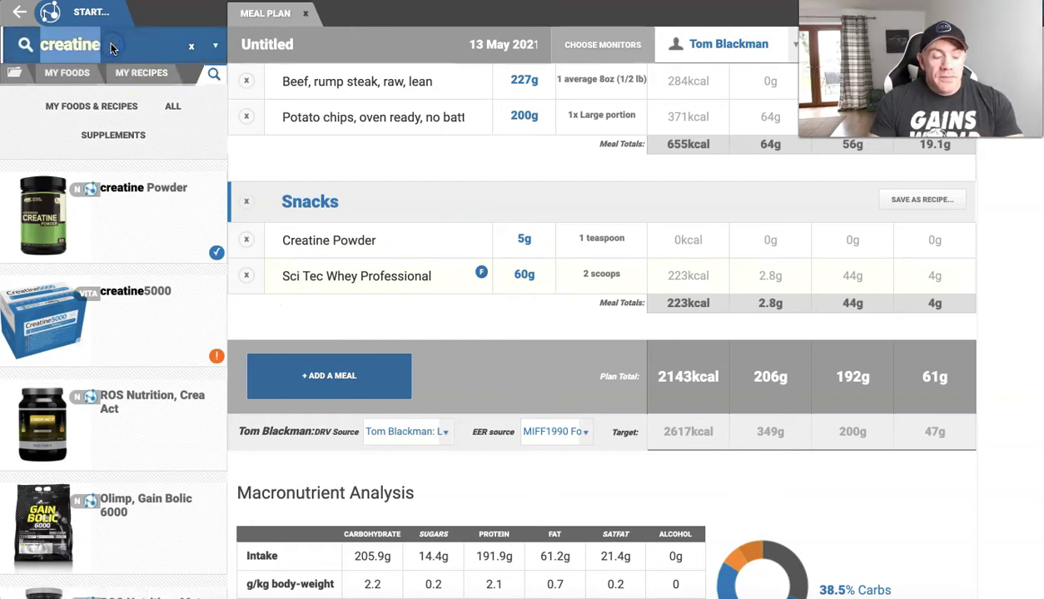
Insert one medium 100g portion of Bananas, flesh only, into Snacks.
text(banana)
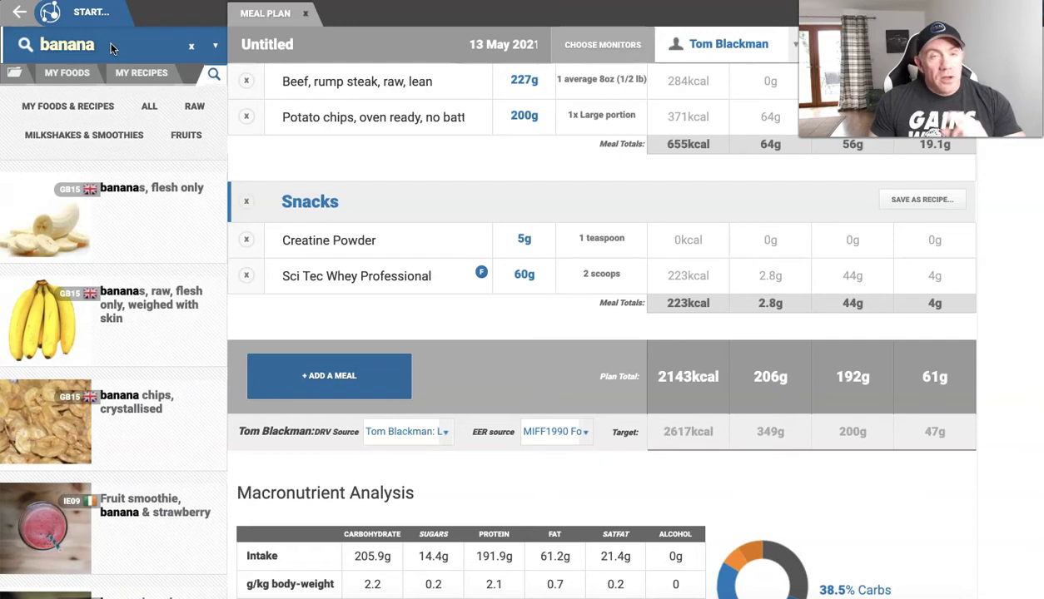
click(147, 225)
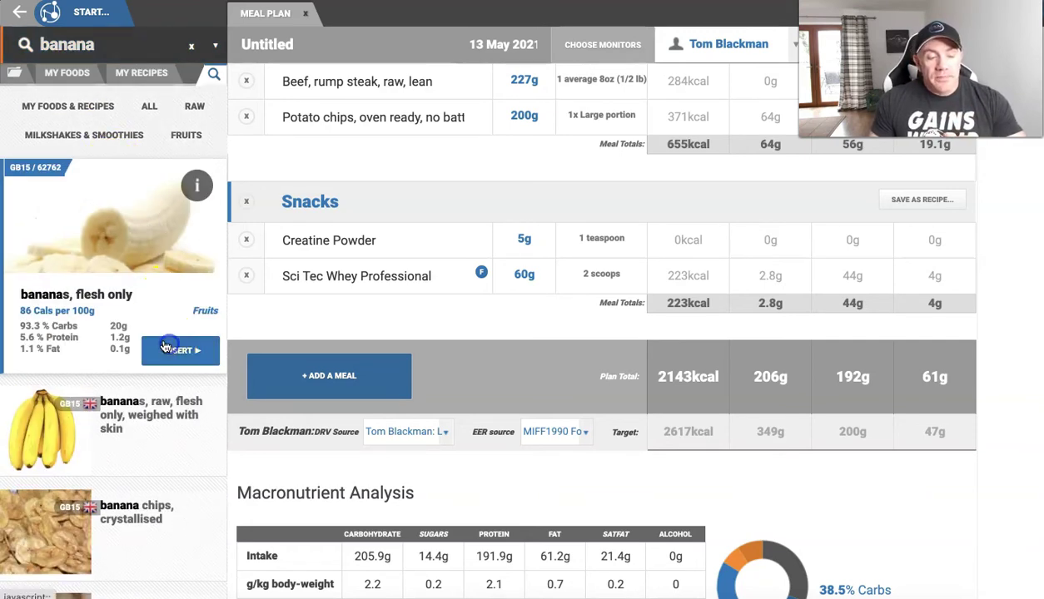
click(169, 349)
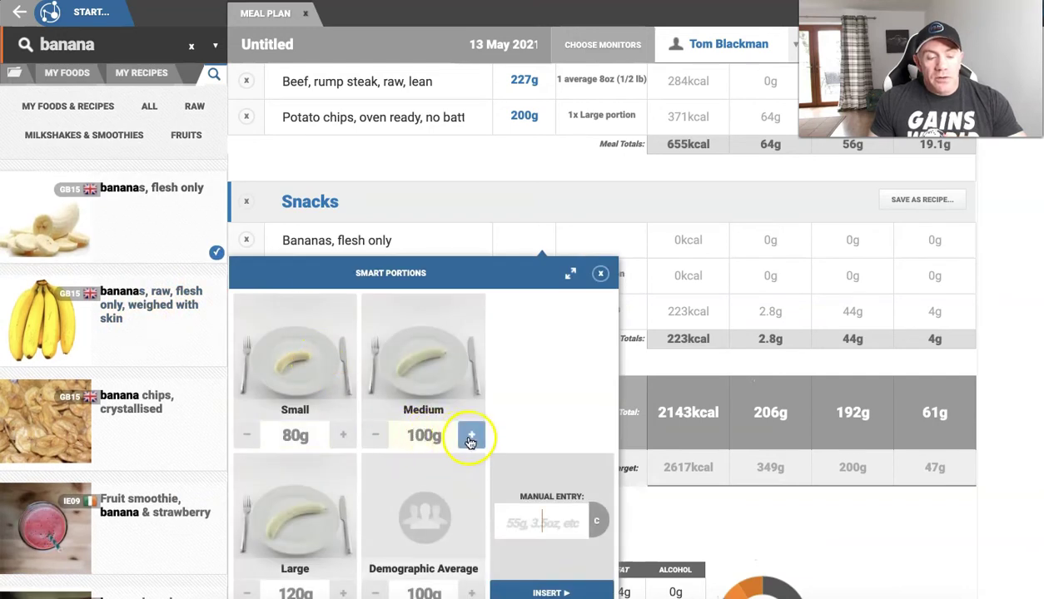
click(471, 436)
scroll(500, 404, down, 2)
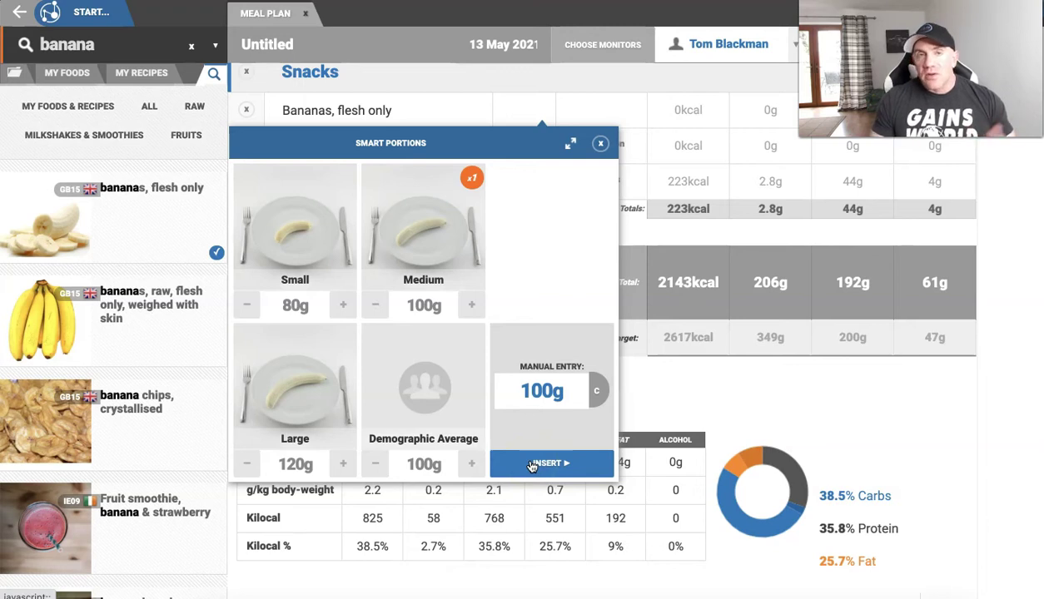
click(531, 466)
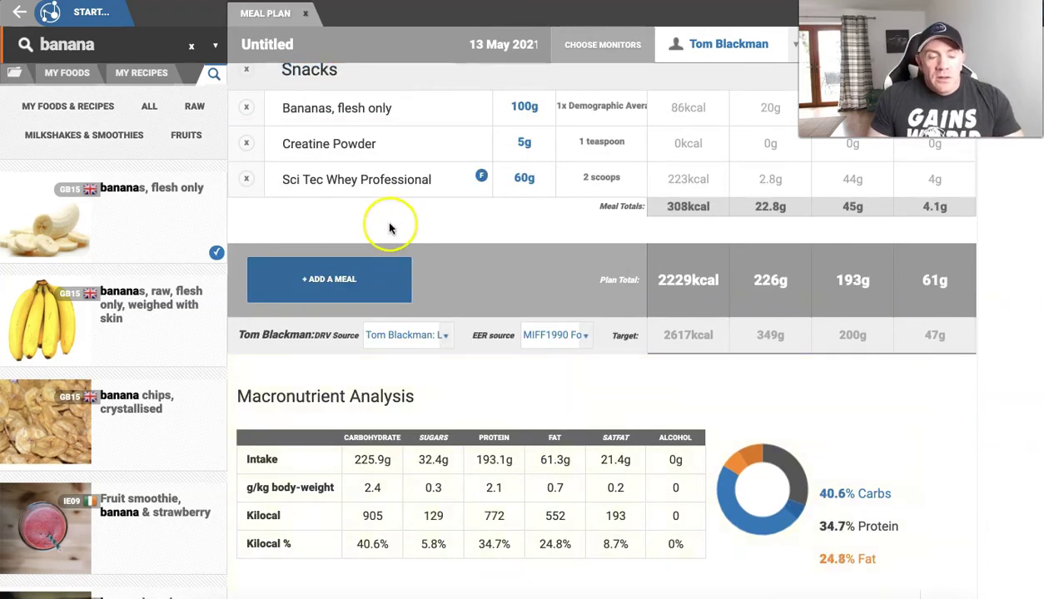
scroll(383, 220, up, 2)
scroll(389, 229, up, 1)
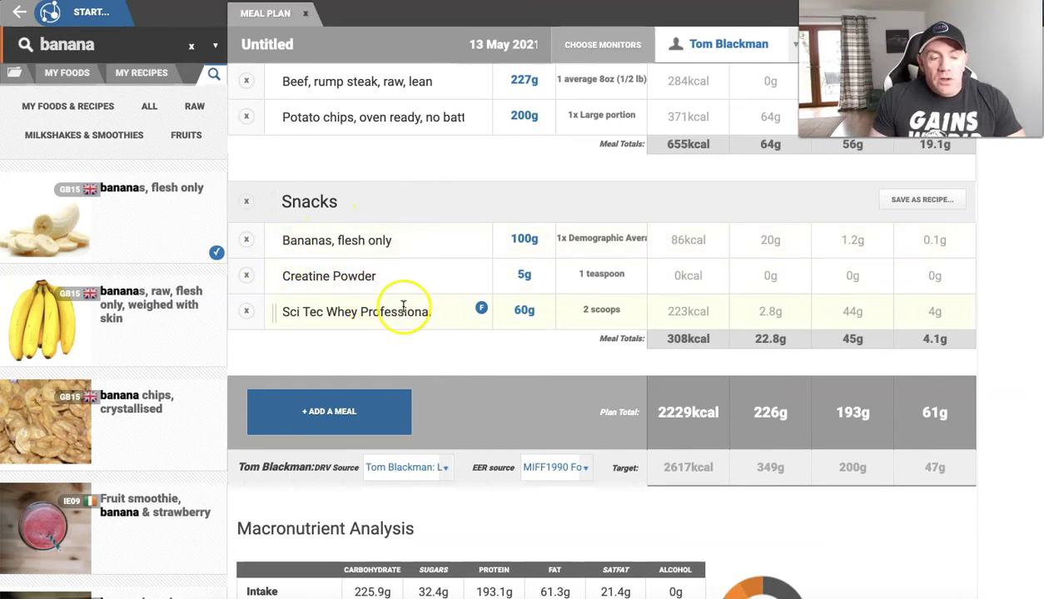
scroll(401, 306, up, 1)
scroll(402, 306, down, 1)
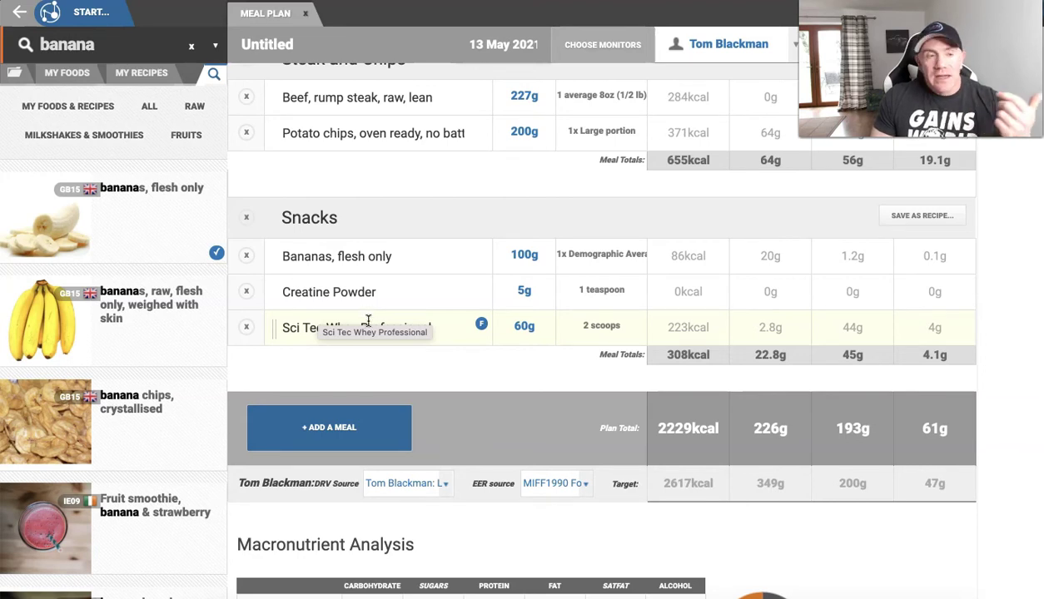
scroll(369, 313, down, 3)
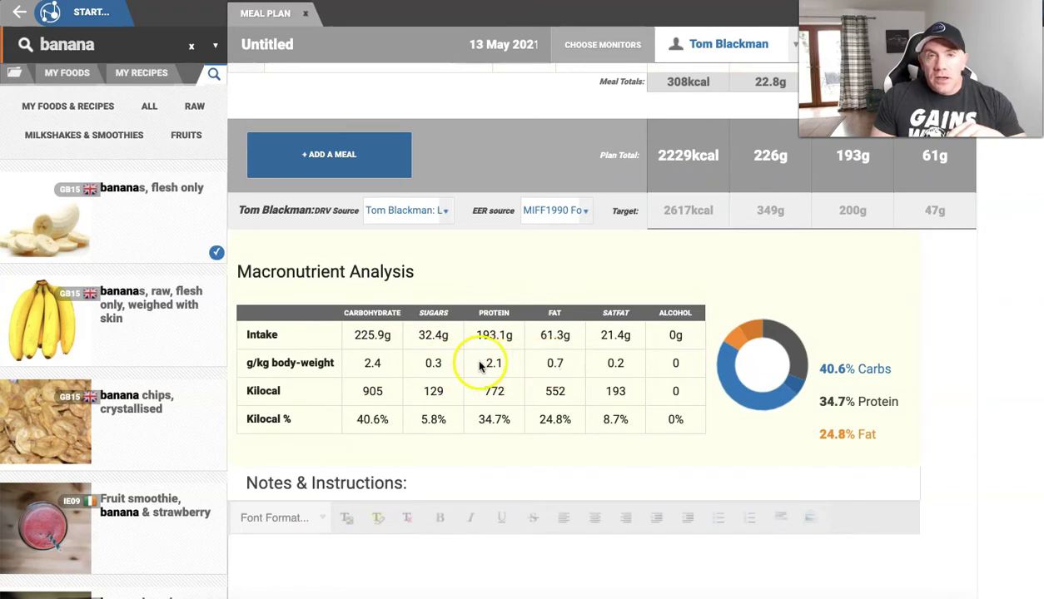
scroll(703, 301, up, 2)
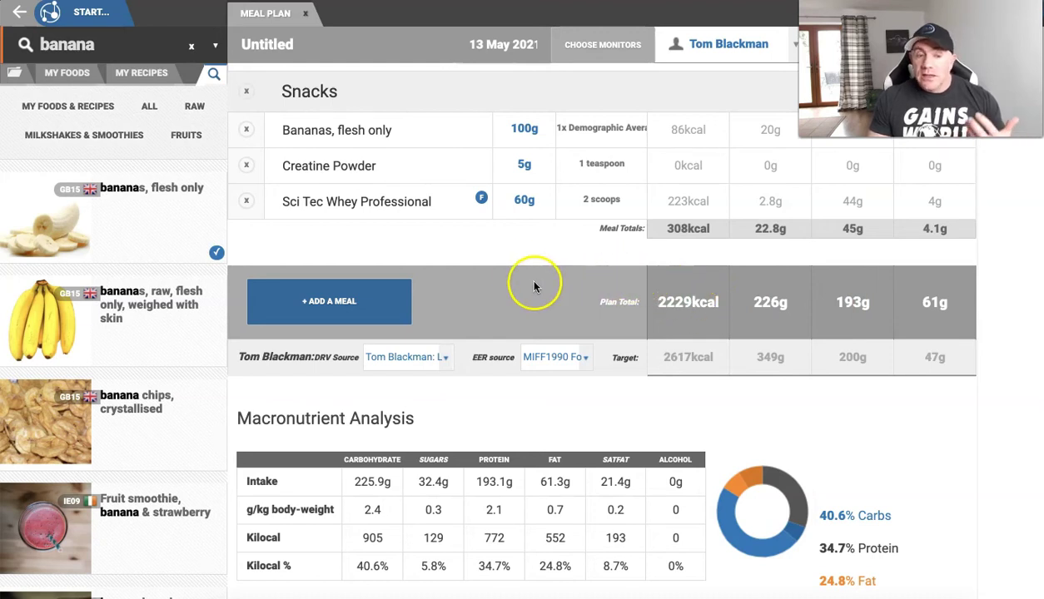
scroll(303, 166, up, 3)
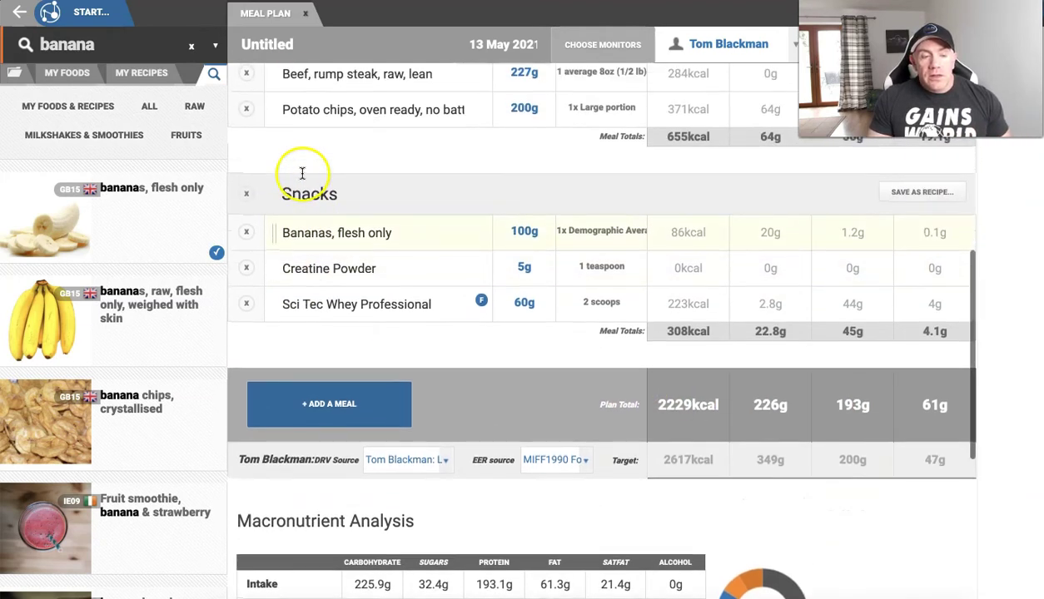
scroll(303, 171, down, 3)
scroll(391, 272, up, 1)
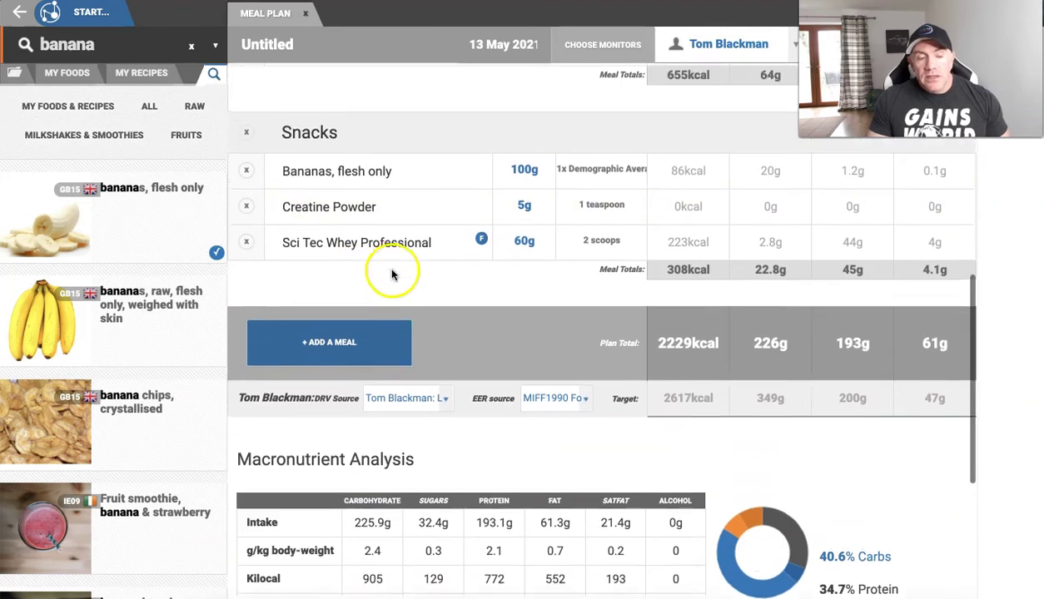
Retitle the Snacks meal 'Healthy Snacks' and add a fifth, empty meal below it.
click(282, 141)
text(Health)
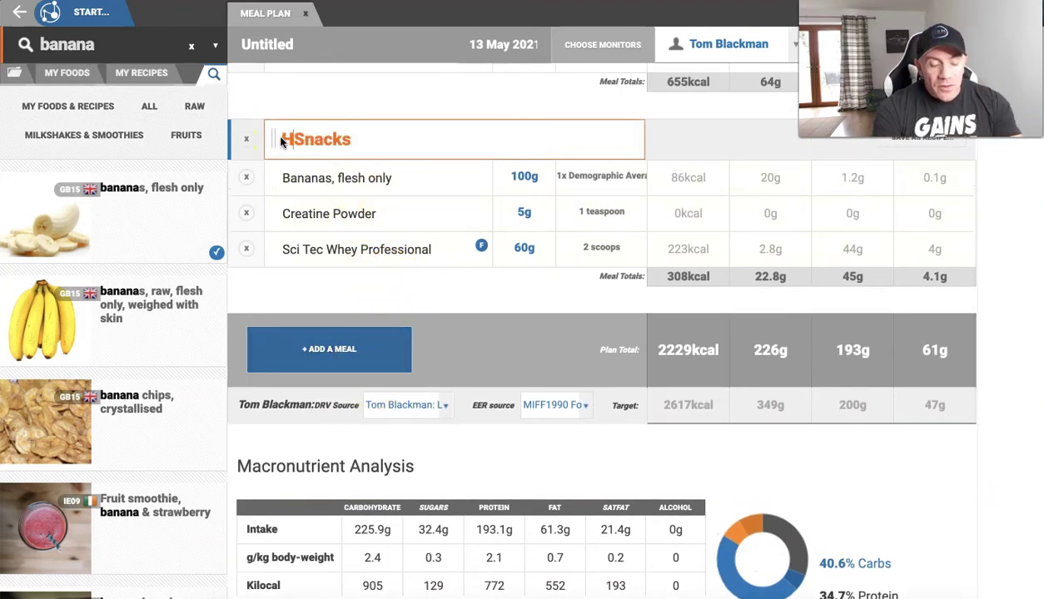
text(uy)
key(BackSpace)
key(BackSpace)
text(y)
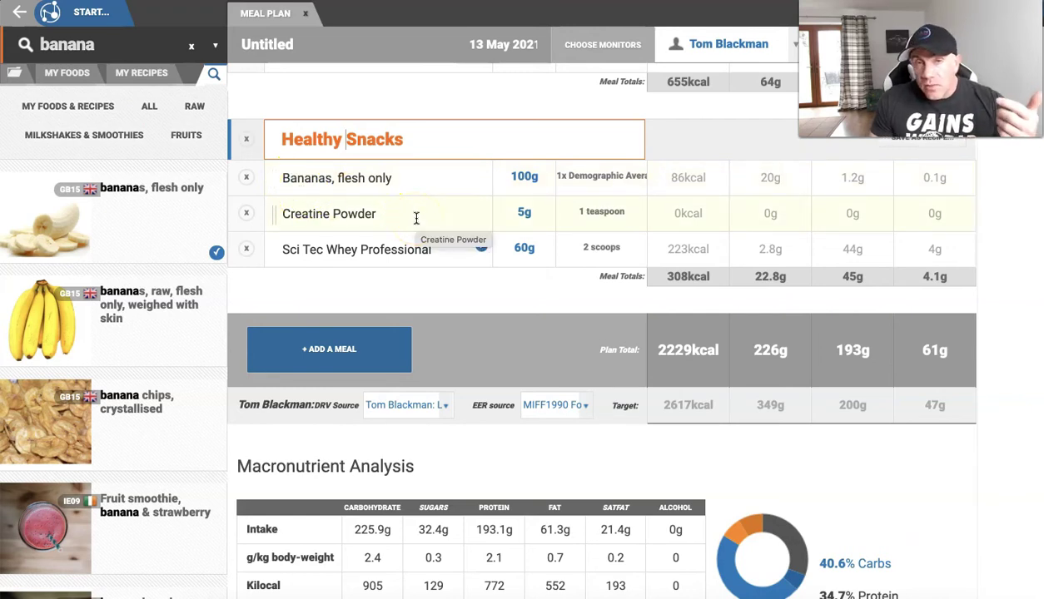
scroll(416, 218, up, 1)
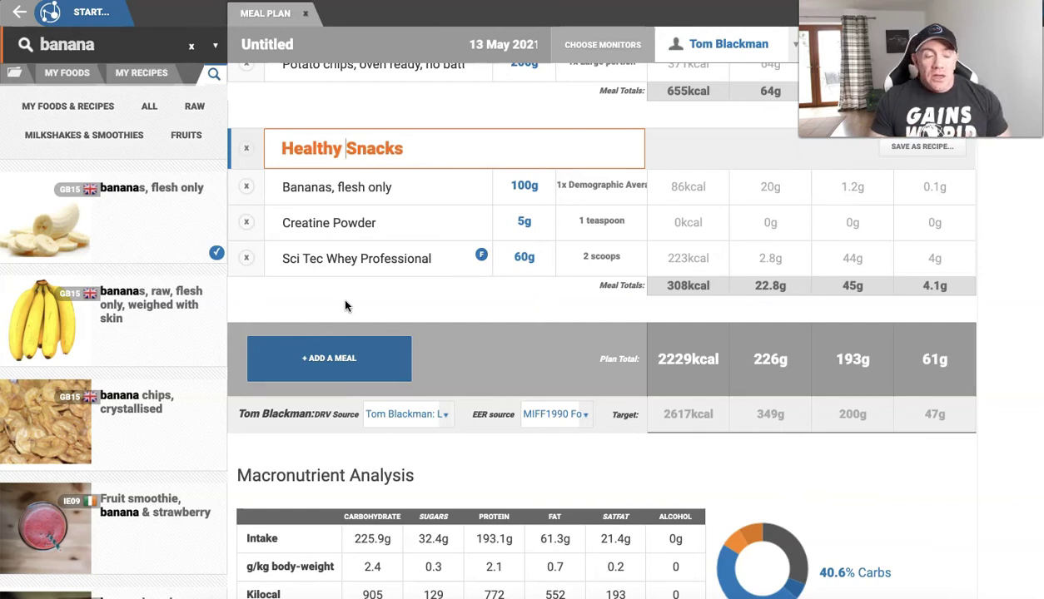
click(343, 363)
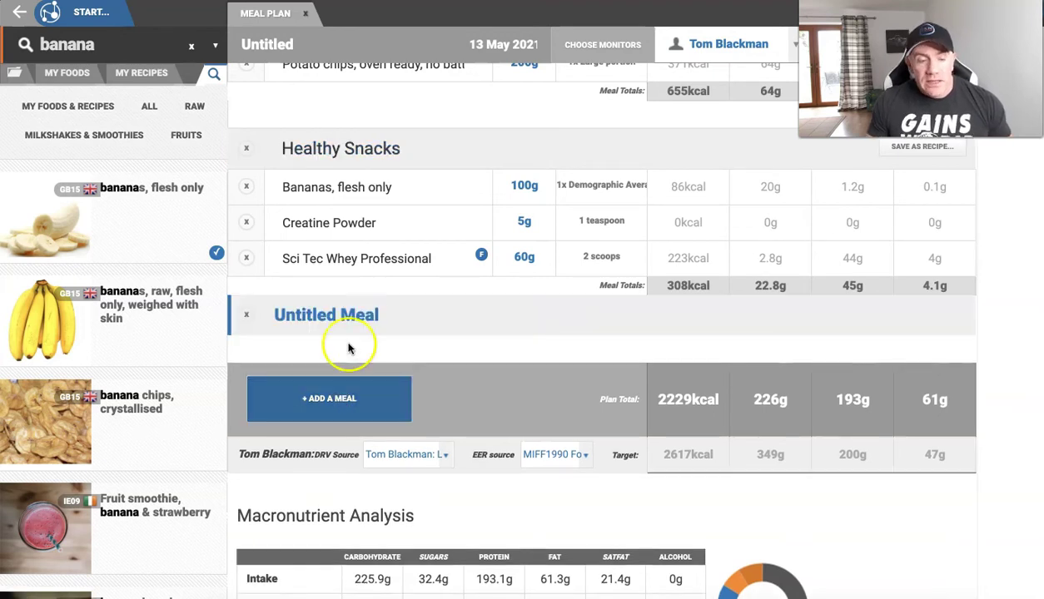
Rename the new Untitled Meal below Healthy Snacks to 'Soul Snacks'.
click(385, 317)
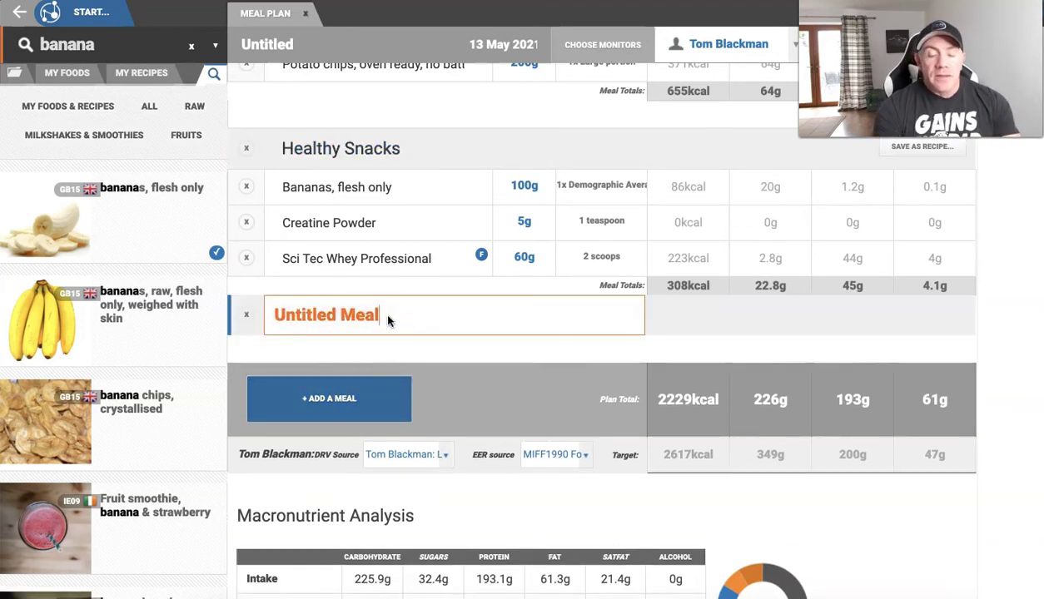
key(BackSpace)
key(BackSpace)
key(BackSpace)
key(BackSpace)
key(BackSpace)
key(BackSpace)
key(BackSpace)
key(BackSpace)
key(BackSpace)
key(BackSpace)
key(BackSpace)
key(BackSpace)
key(BackSpace)
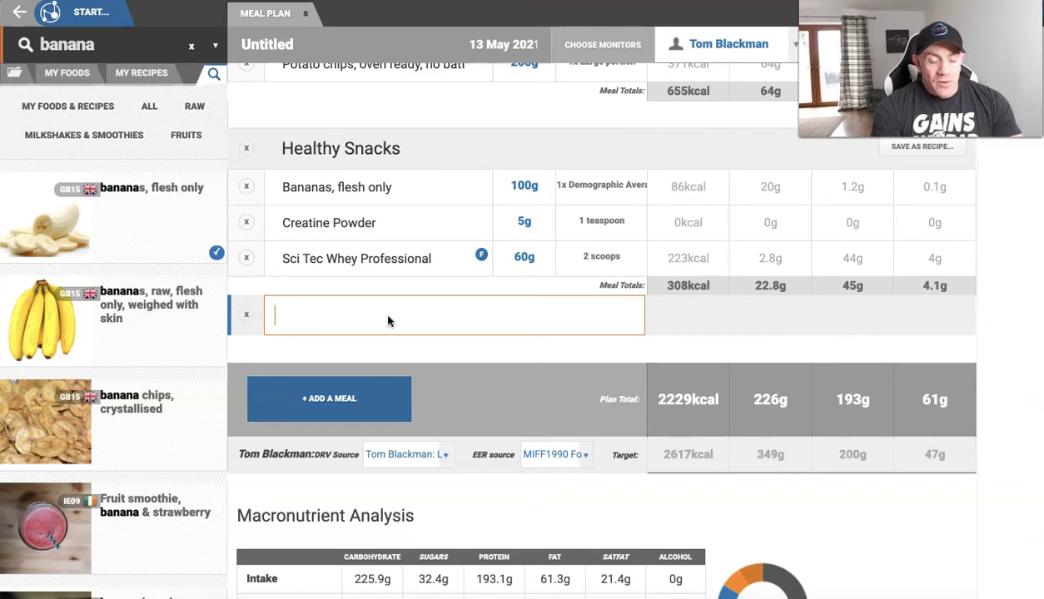
text(Soul)
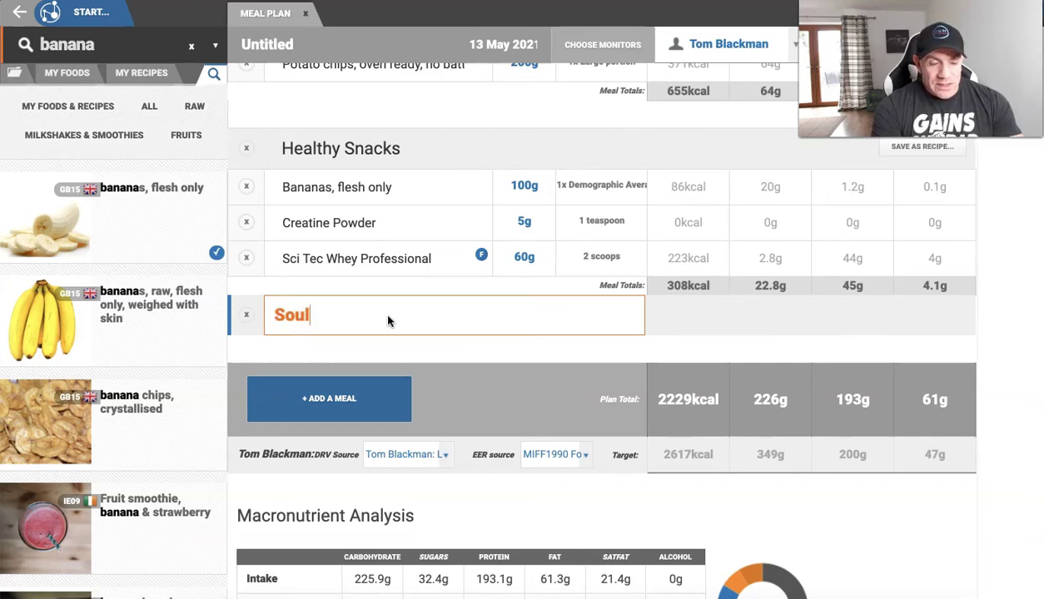
text( Snacks)
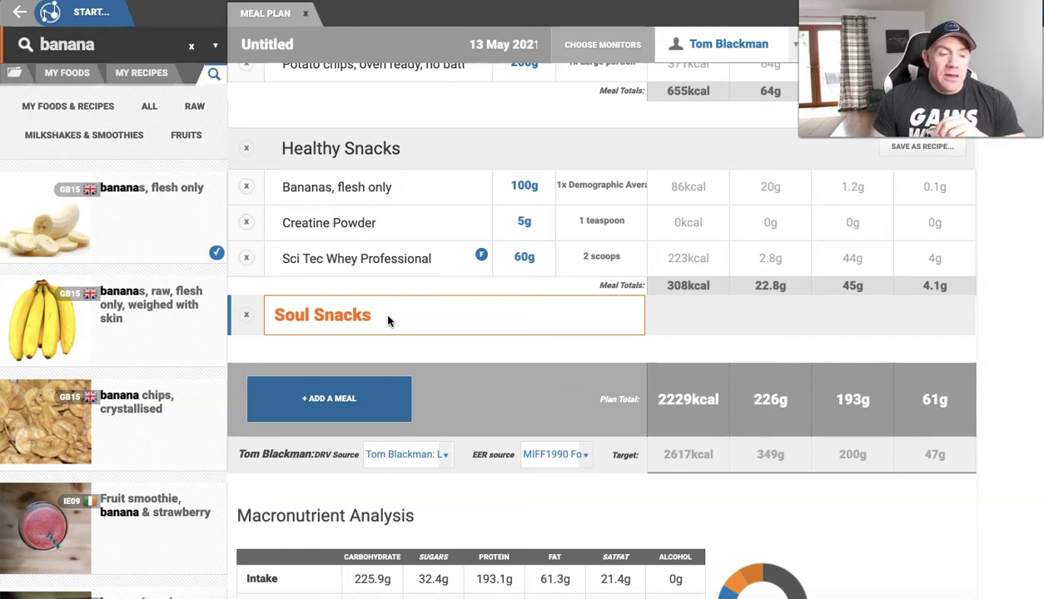
double_click(92, 48)
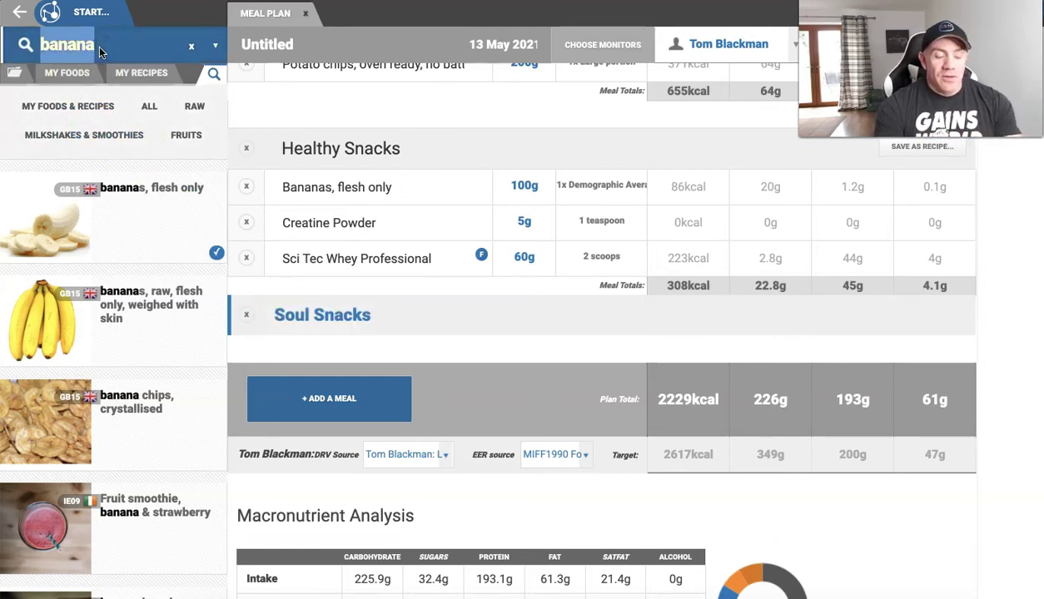
Search 'pringles' and add a 30 g portion of Pringles Salt & Vinegar 200g to Soul Snacks.
text(pringles)
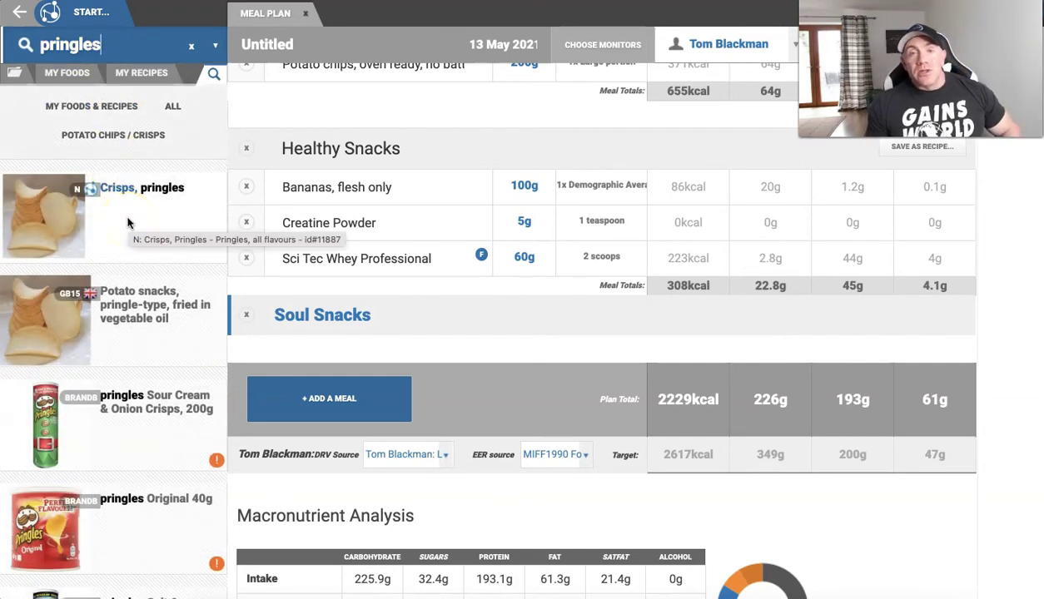
mouse_move(129, 222)
mouse_down()
mouse_move(138, 219)
mouse_move(118, 208)
mouse_up()
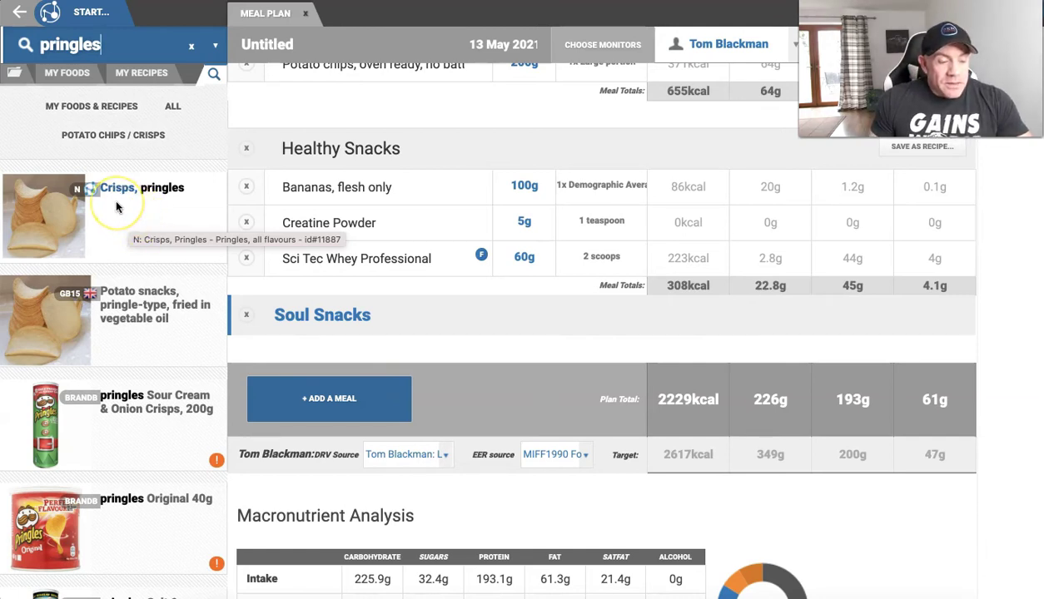
scroll(143, 303, down, 1)
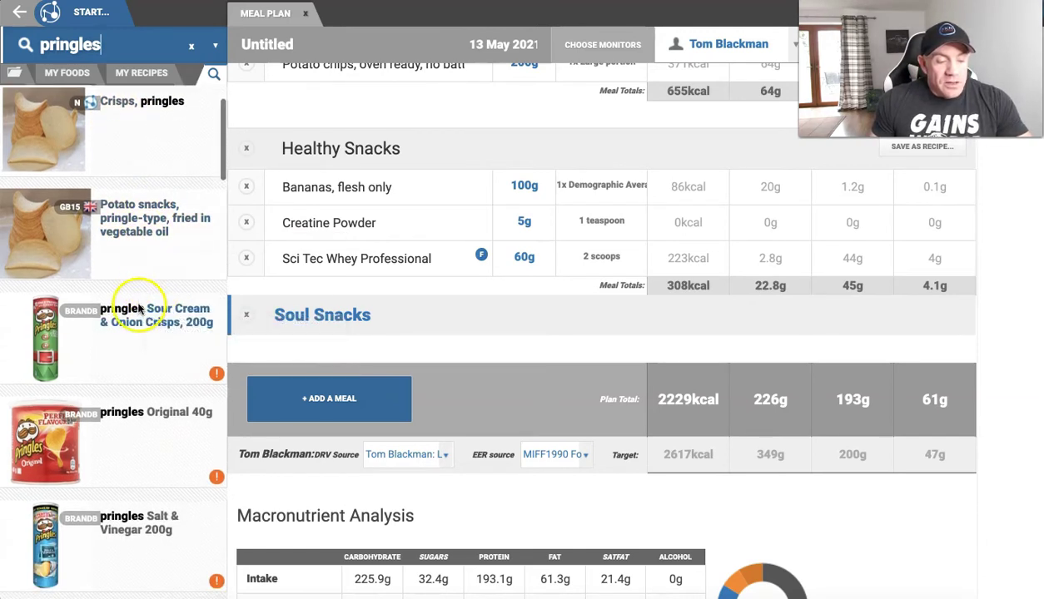
scroll(140, 306, down, 3)
drag(123, 270, 331, 326)
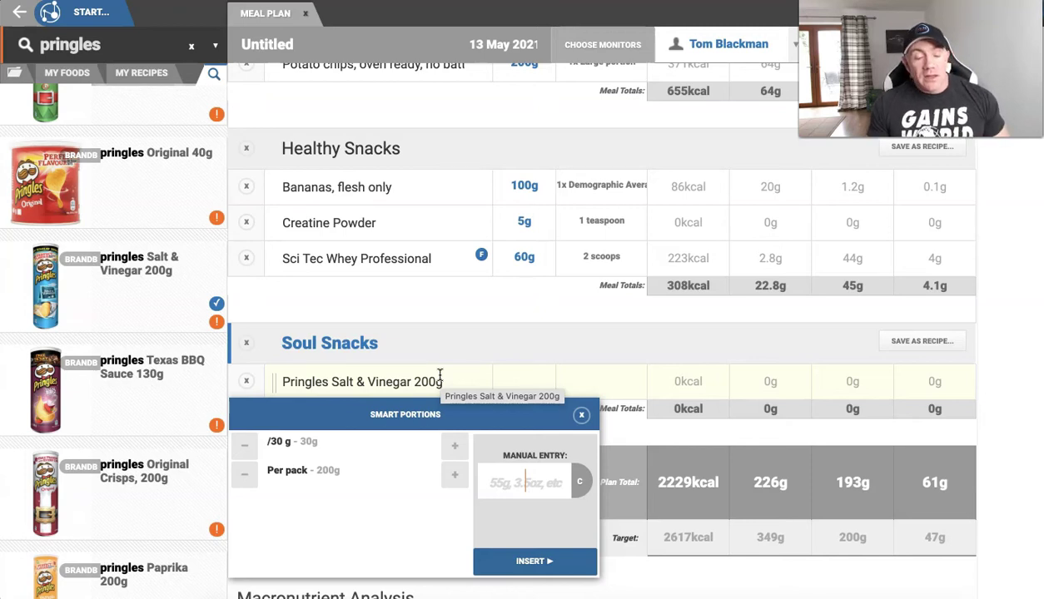
click(450, 447)
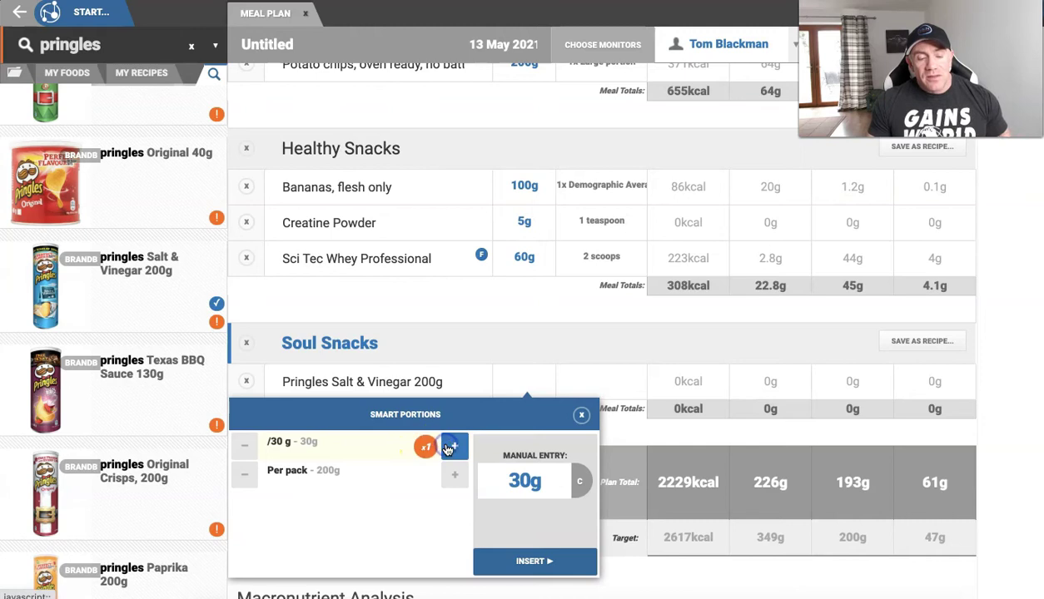
click(500, 559)
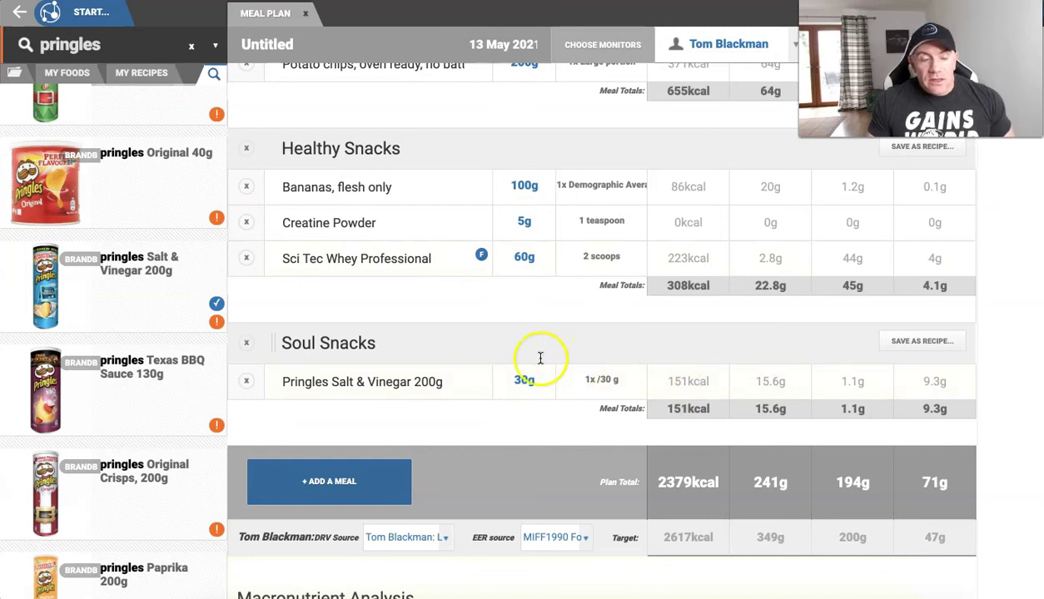
Append ' - 400kcal' to the Soul Snacks meal title.
scroll(682, 478, down, 1)
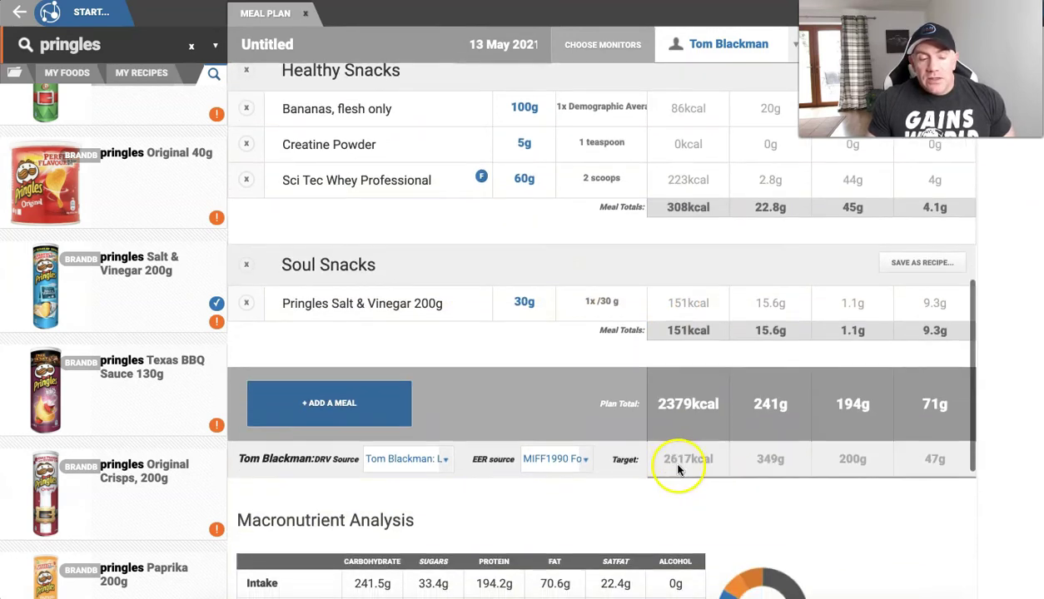
click(396, 270)
text(- 4)
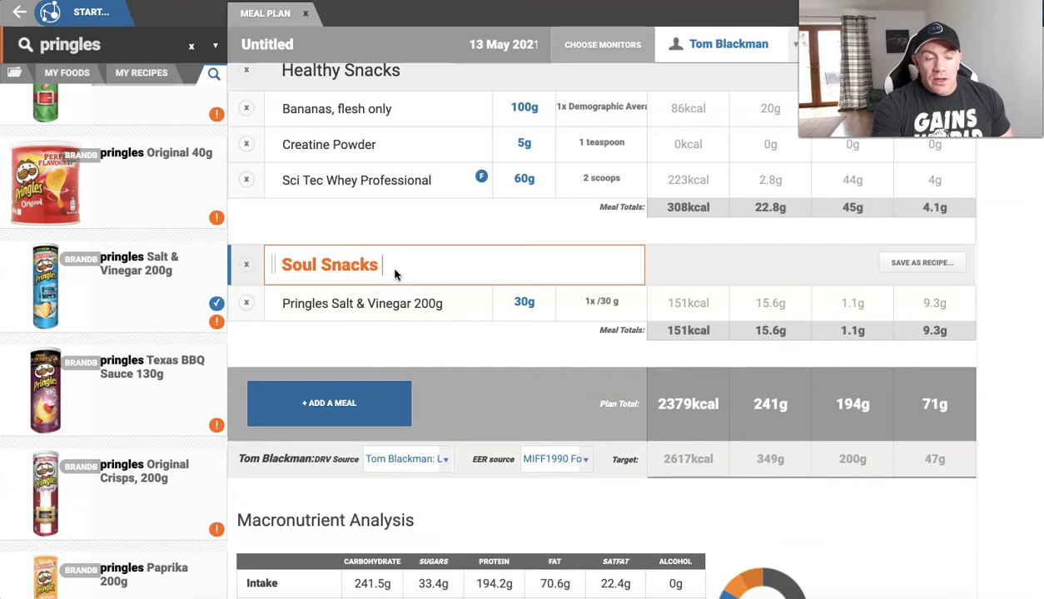
text(00kcal)
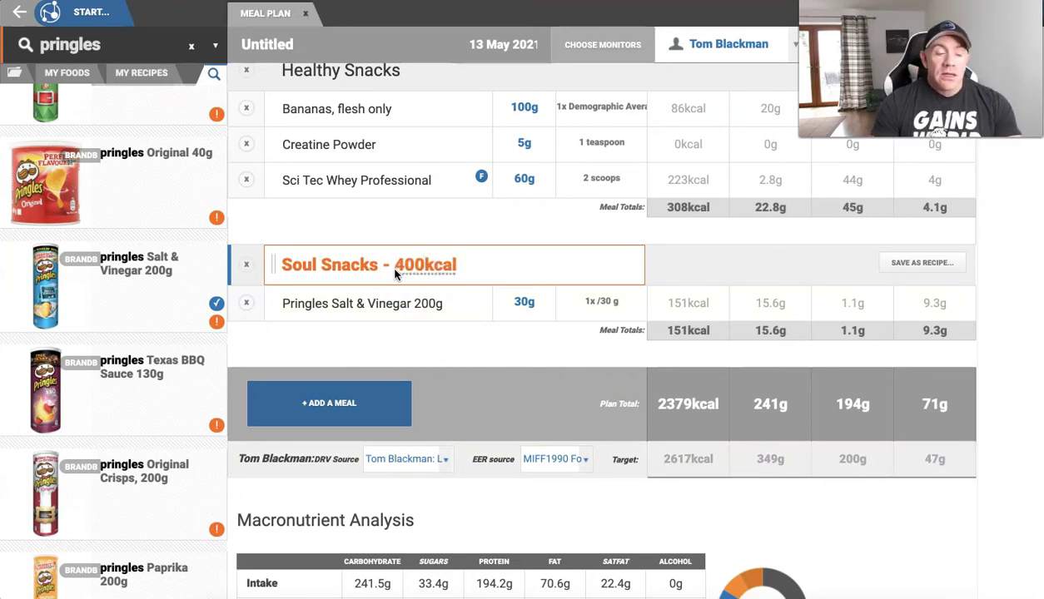
click(416, 263)
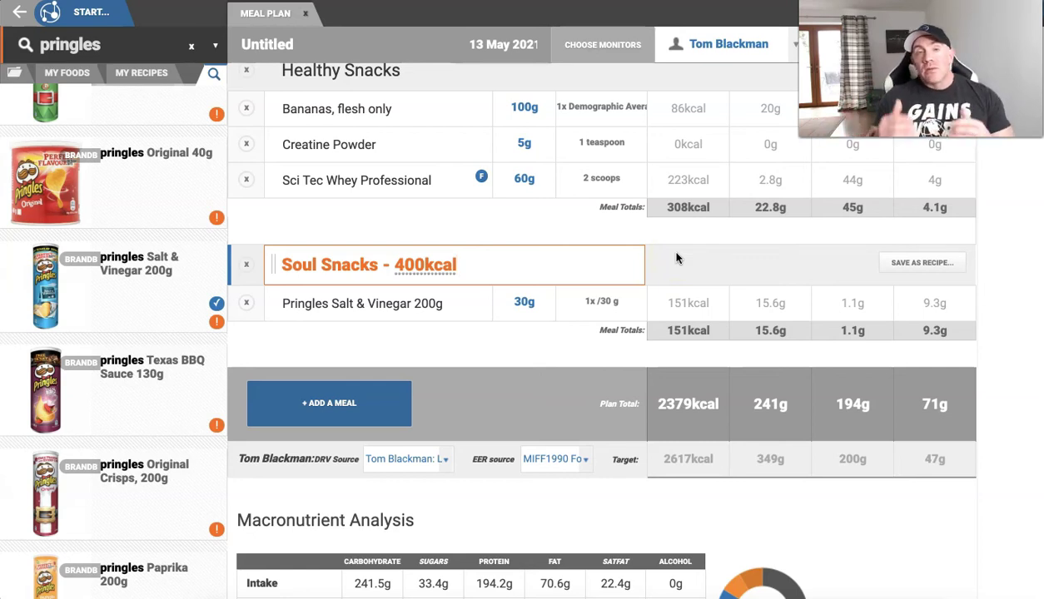
scroll(574, 424, down, 2)
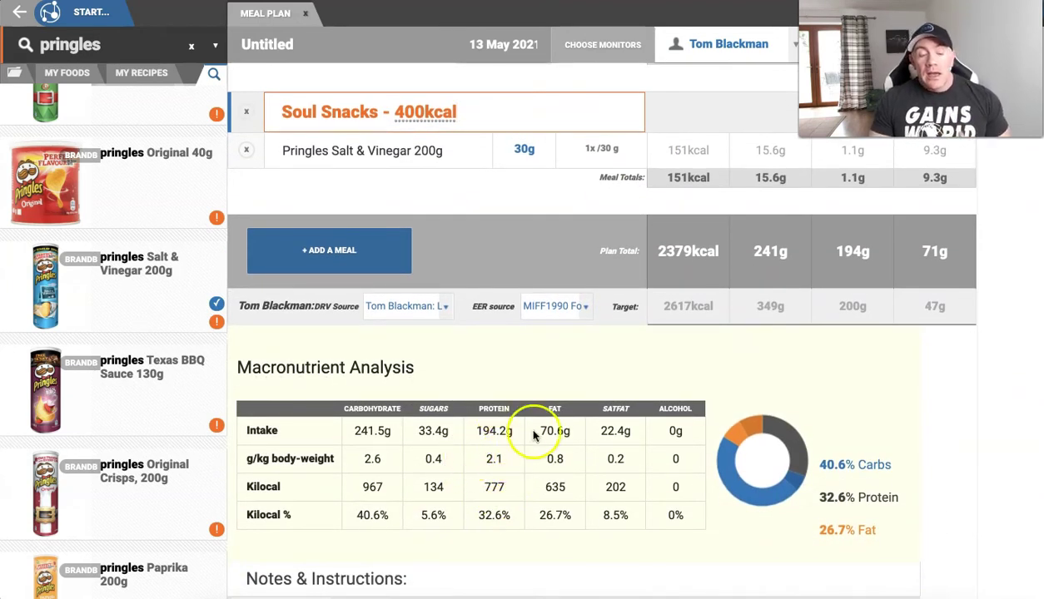
scroll(585, 402, up, 2)
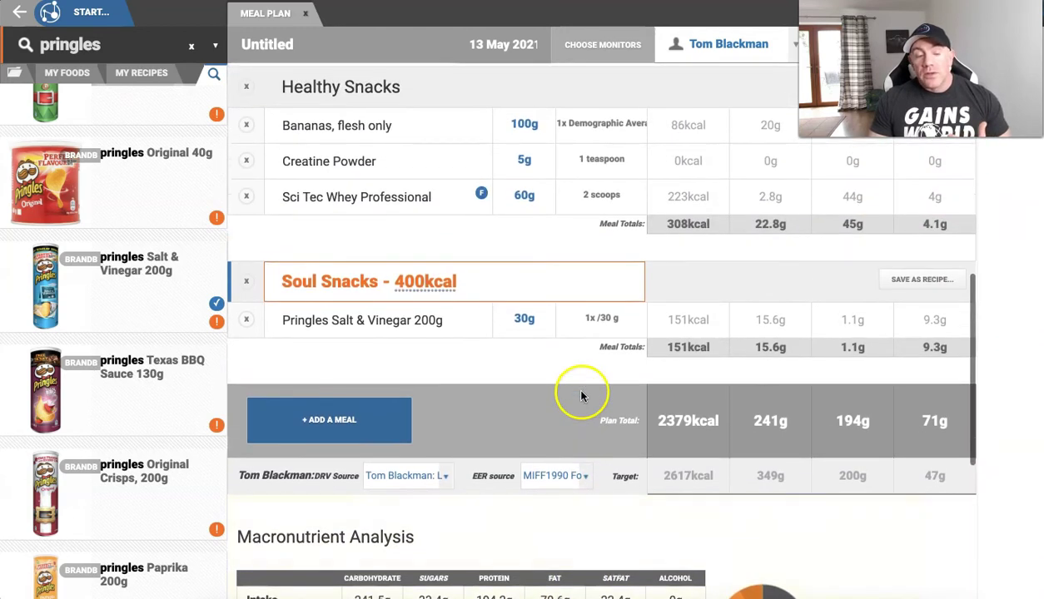
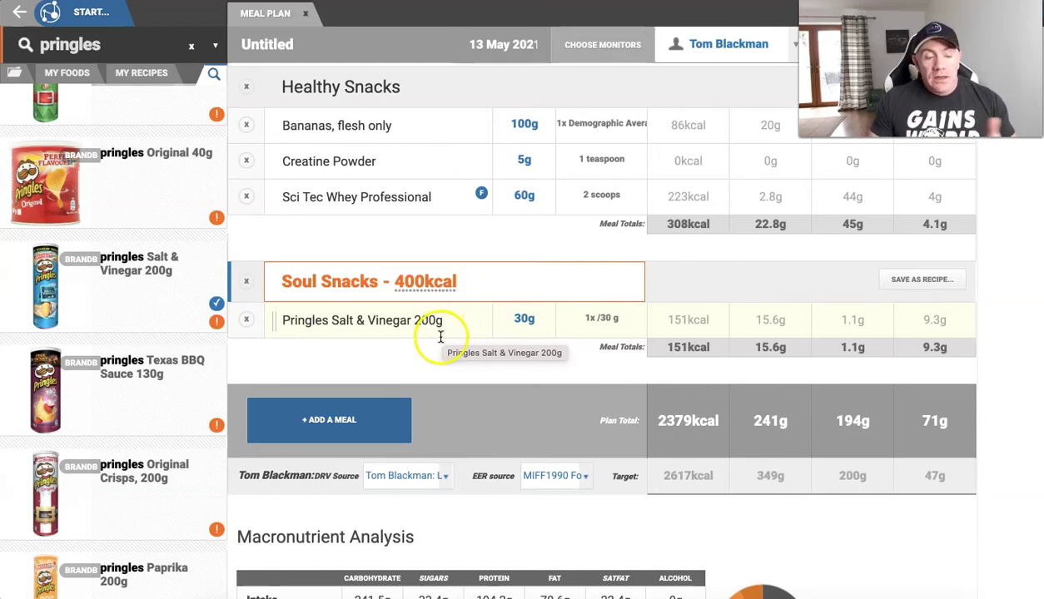
Search 'coors' and add Coors Light Premium Beer 330ml to the Soul Snacks meal.
click(140, 46)
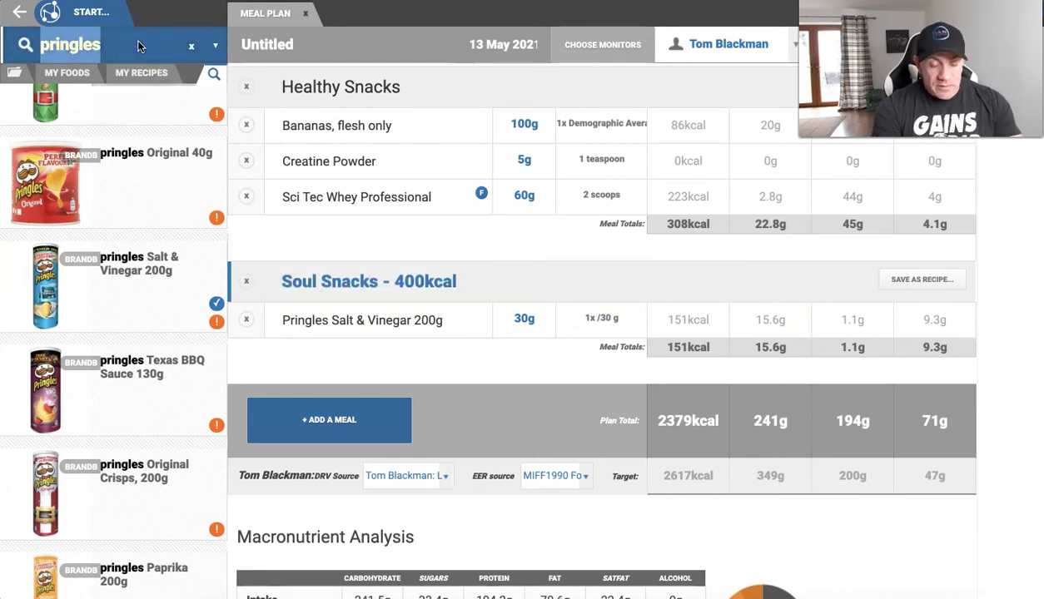
text(corr)
key(BackSpace)
key(BackSpace)
text(ors)
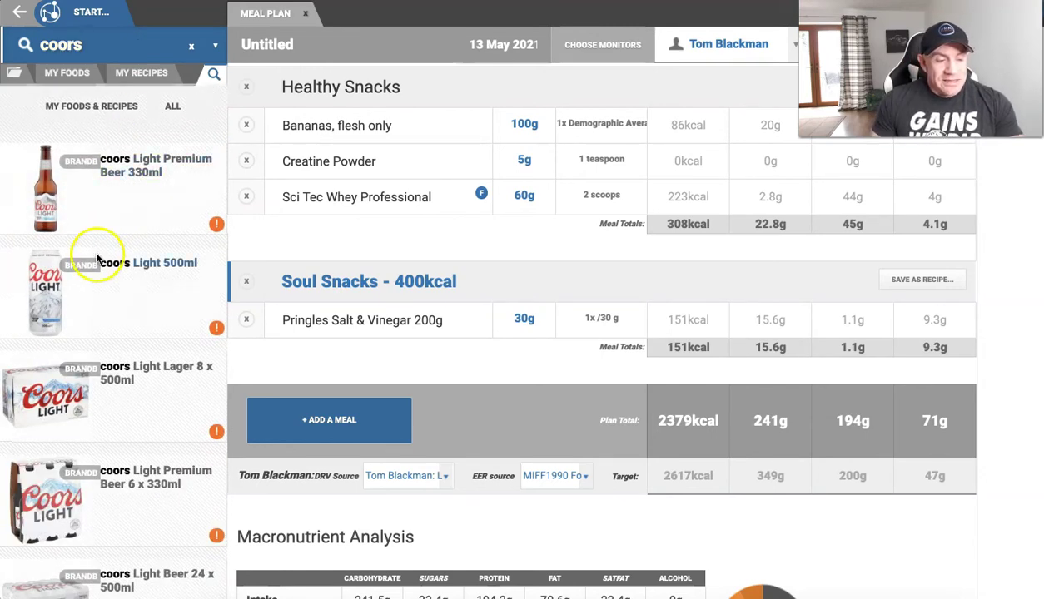
drag(117, 179, 350, 327)
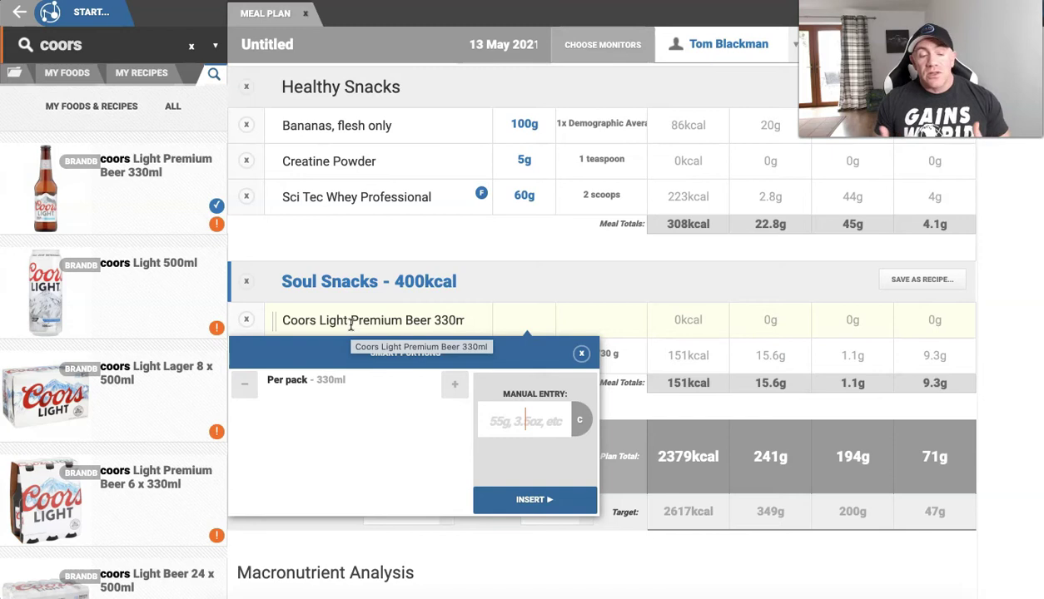
Set the Coors beer to one 330ml pack (120kcal) and insert it.
click(455, 384)
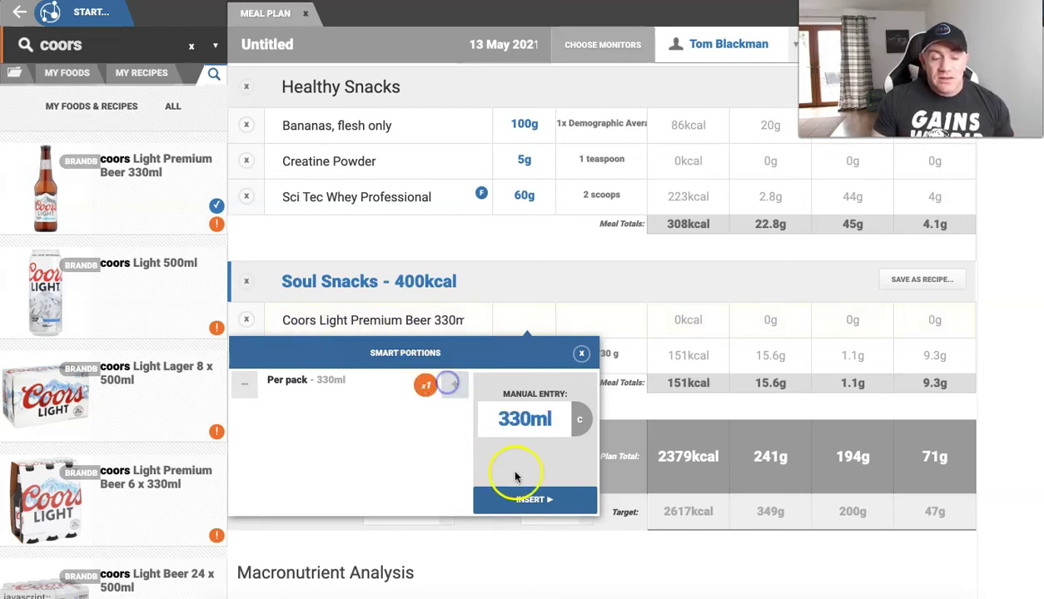
click(536, 500)
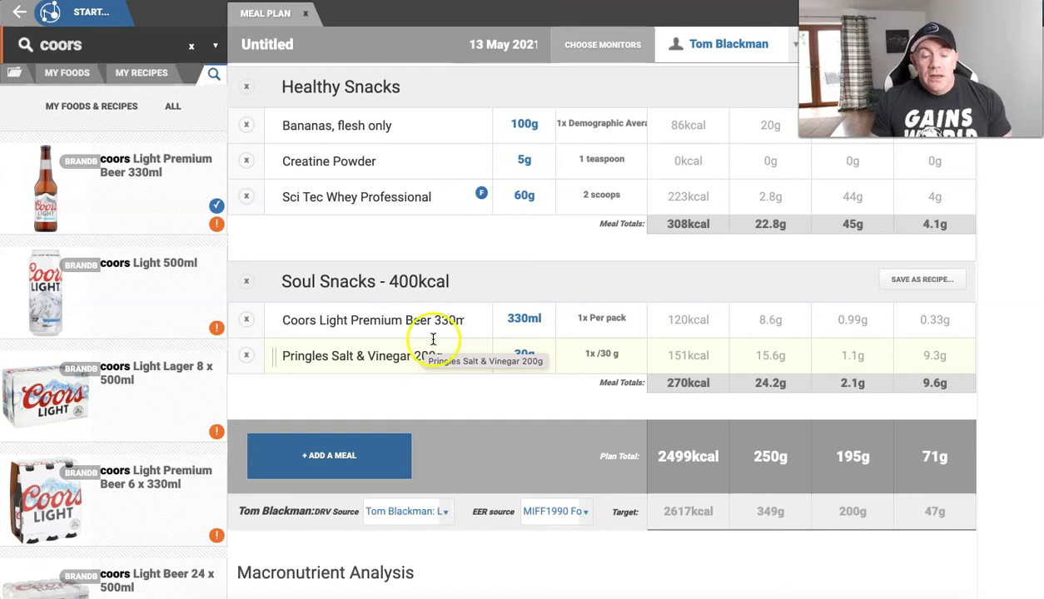
scroll(699, 466, up, 1)
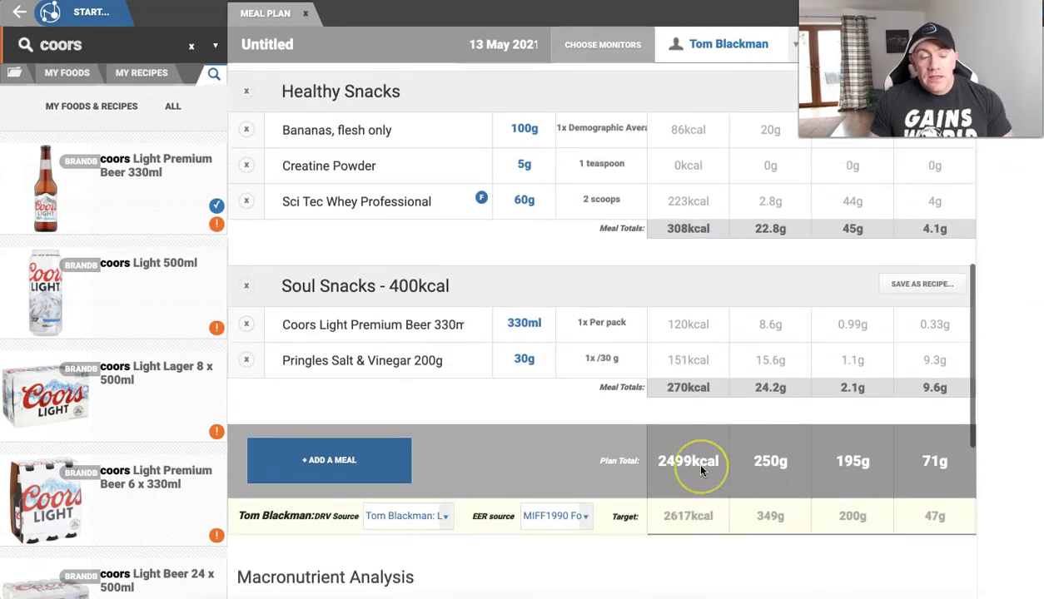
scroll(691, 453, down, 1)
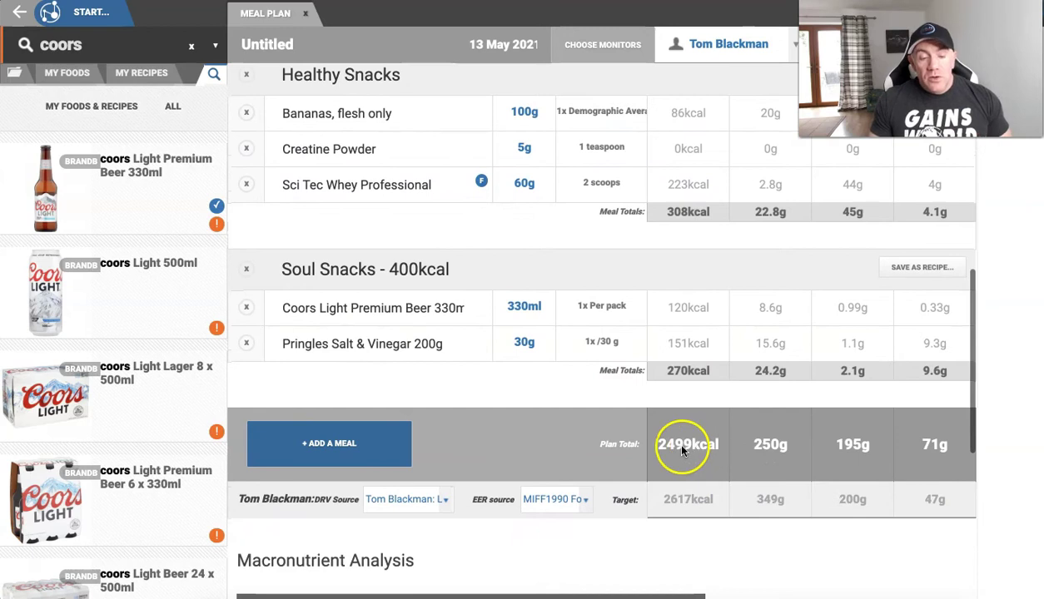
scroll(672, 413, down, 1)
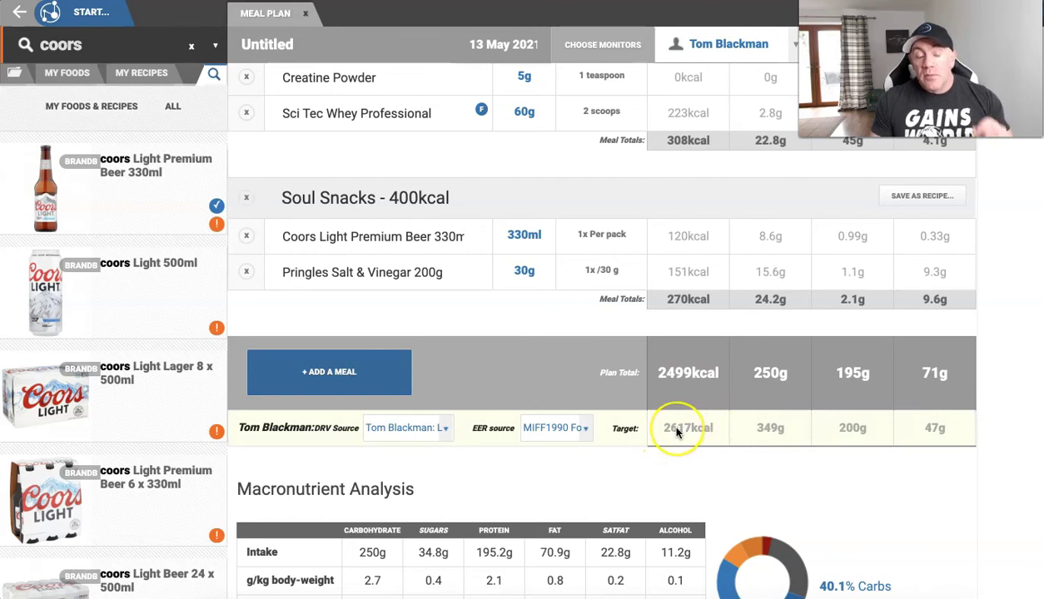
mouse_move(677, 432)
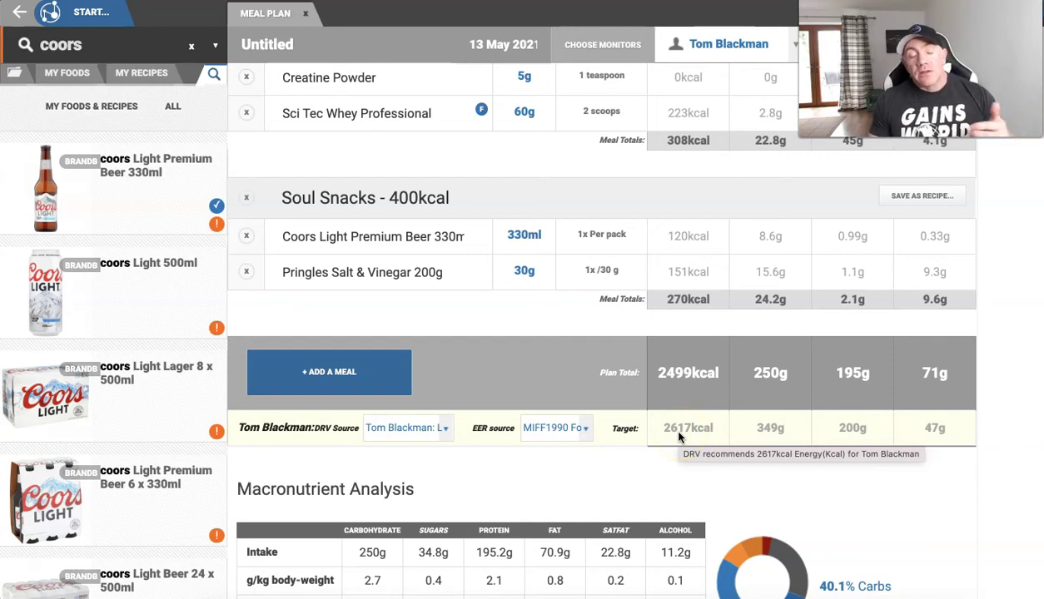
click(674, 377)
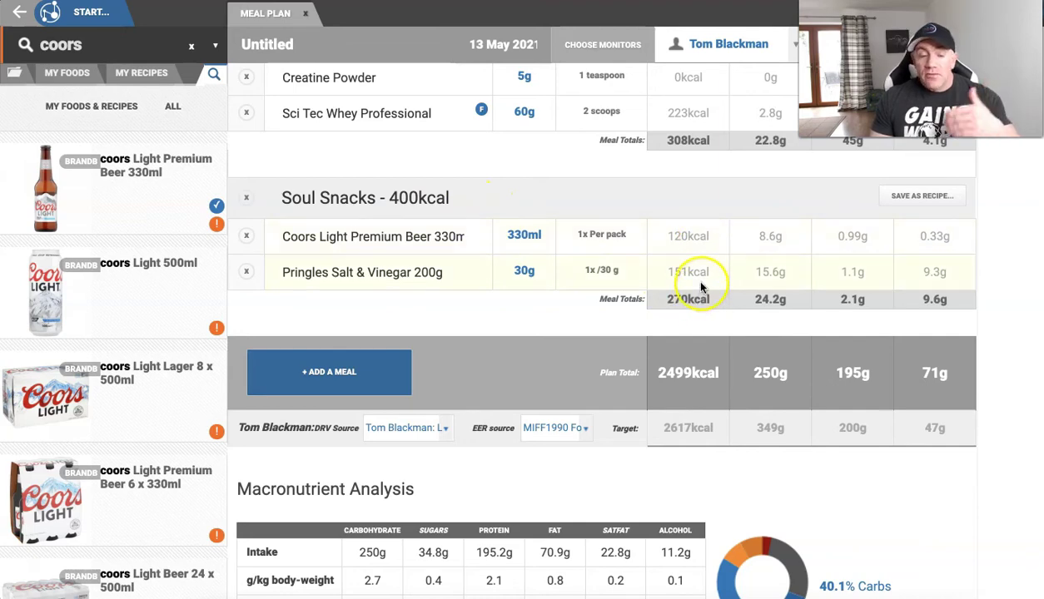
scroll(650, 286, up, 10)
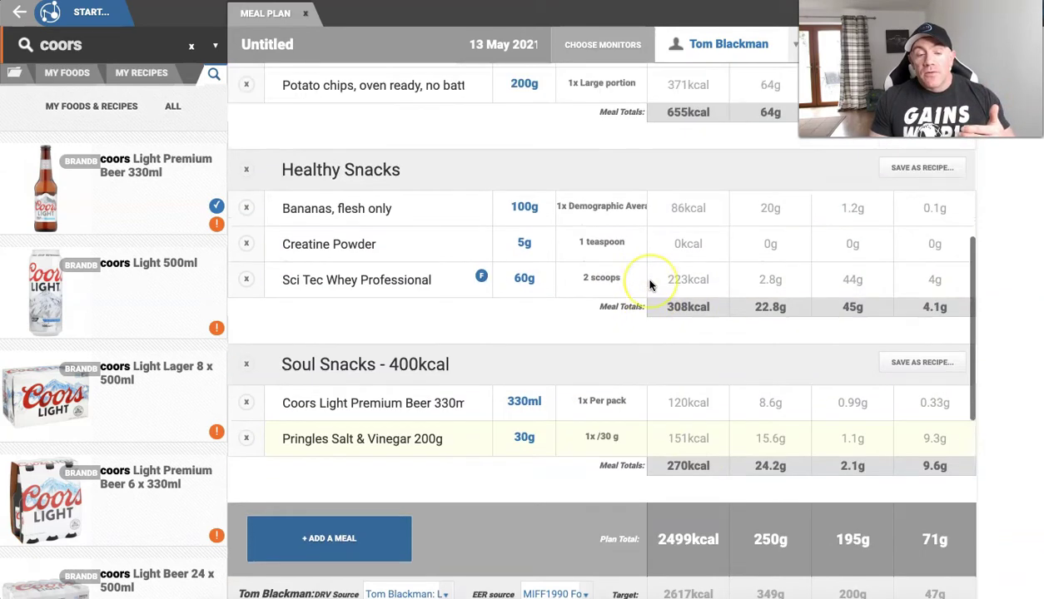
scroll(650, 285, down, 3)
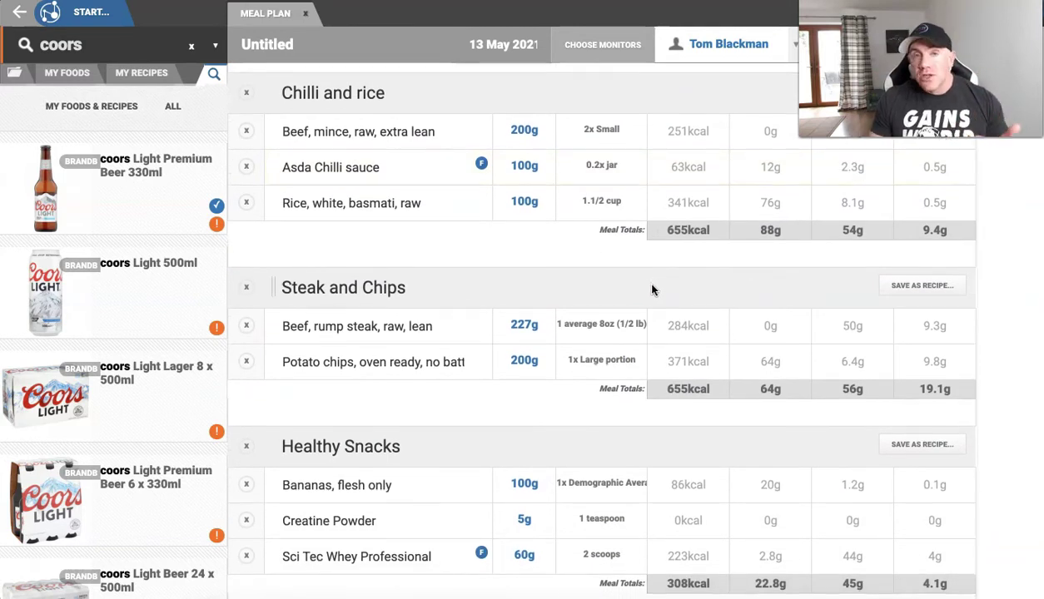
scroll(653, 290, down, 1)
scroll(653, 291, down, 5)
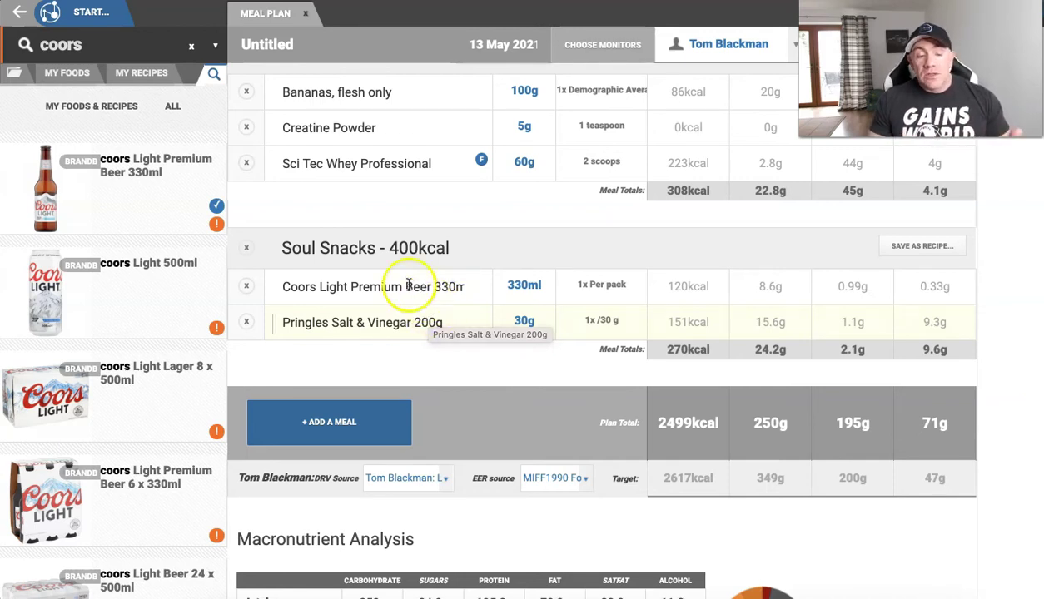
scroll(516, 291, up, 1)
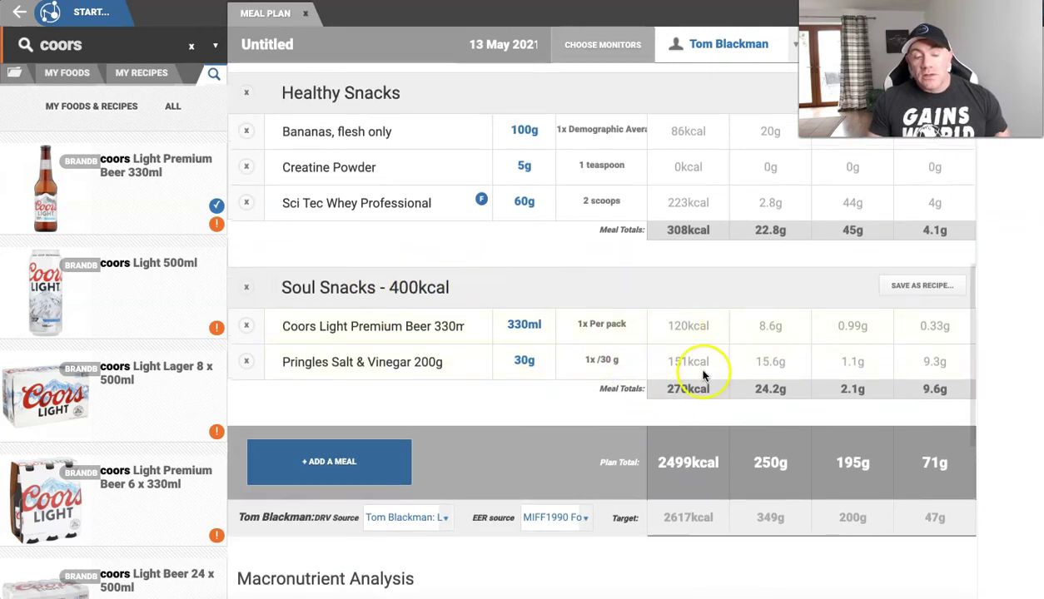
scroll(550, 283, up, 1)
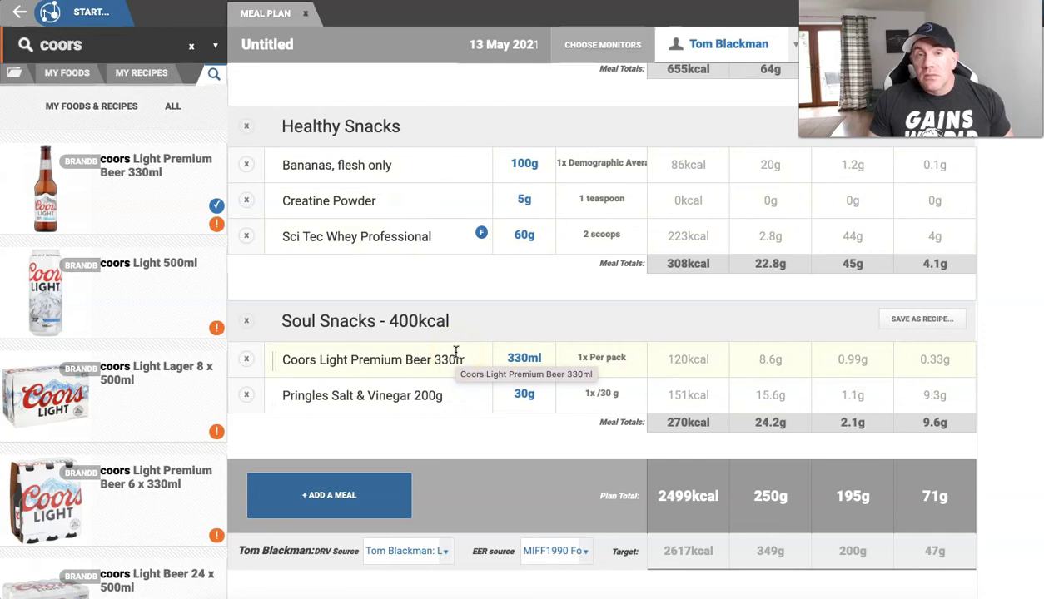
scroll(496, 484, down, 3)
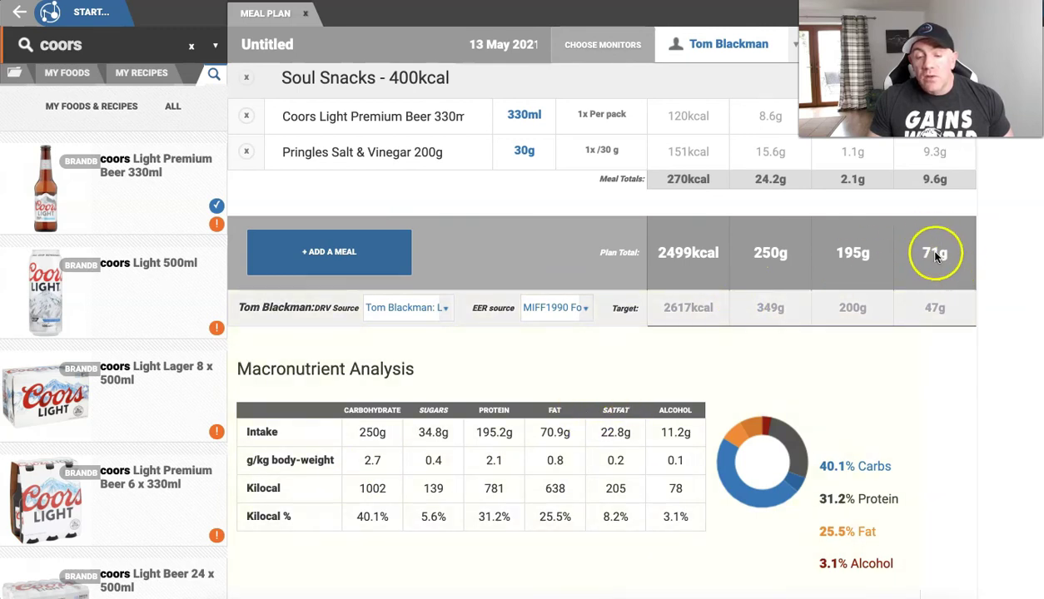
scroll(516, 299, up, 10)
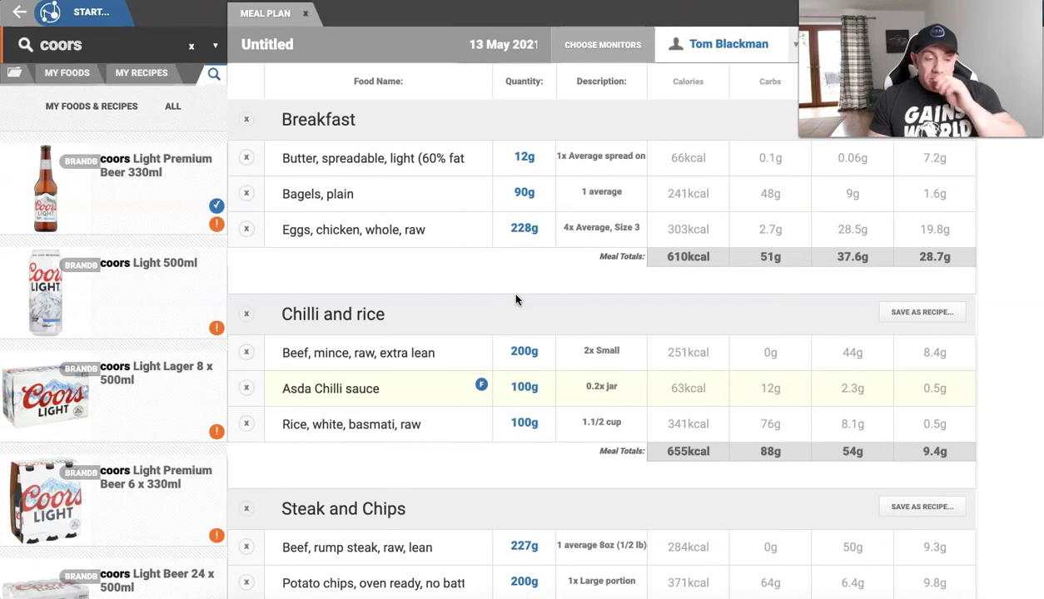
Change the meal plan title from Untitled to 'Template 1'.
click(310, 47)
key(BackSpace)
key(BackSpace)
key(BackSpace)
key(BackSpace)
key(BackSpace)
key(BackSpace)
key(BackSpace)
key(BackSpace)
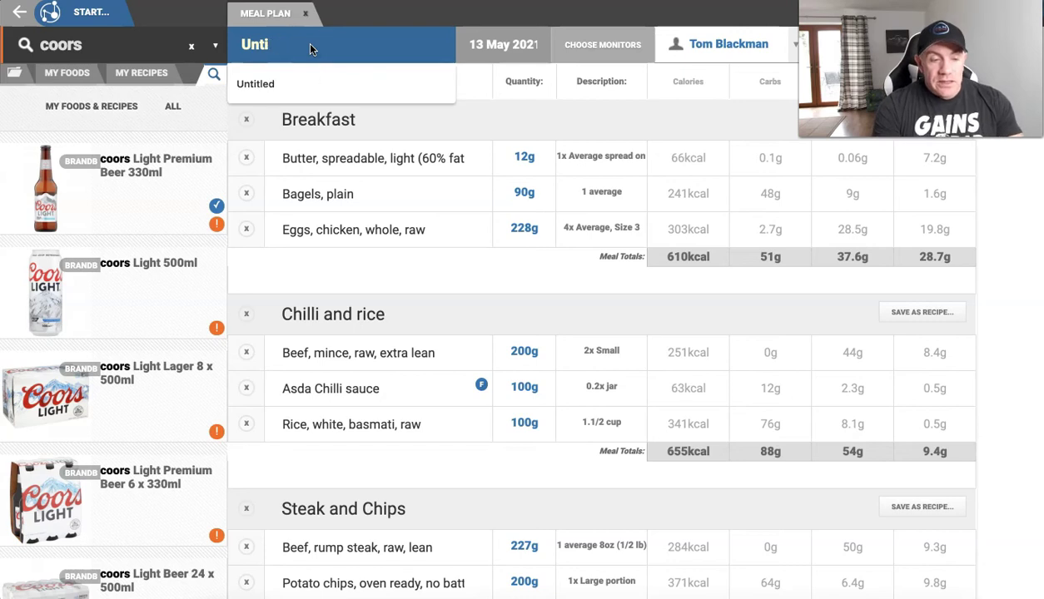
text(Template 1)
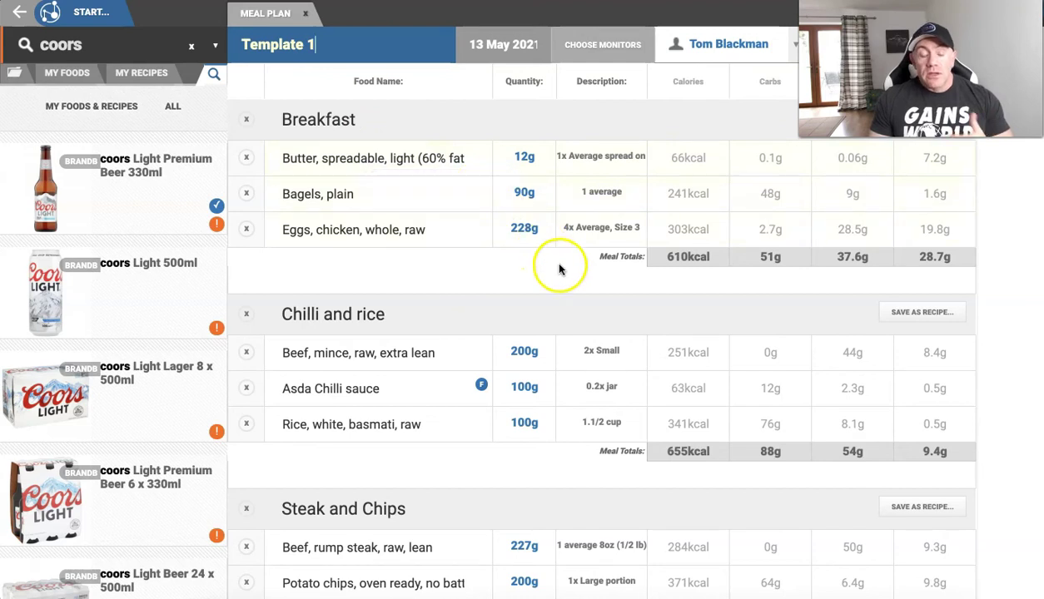
Scroll through the plan to review Breakfast, Chilli and rice, and Steak and Chips.
scroll(560, 265, down, 1)
scroll(646, 379, down, 2)
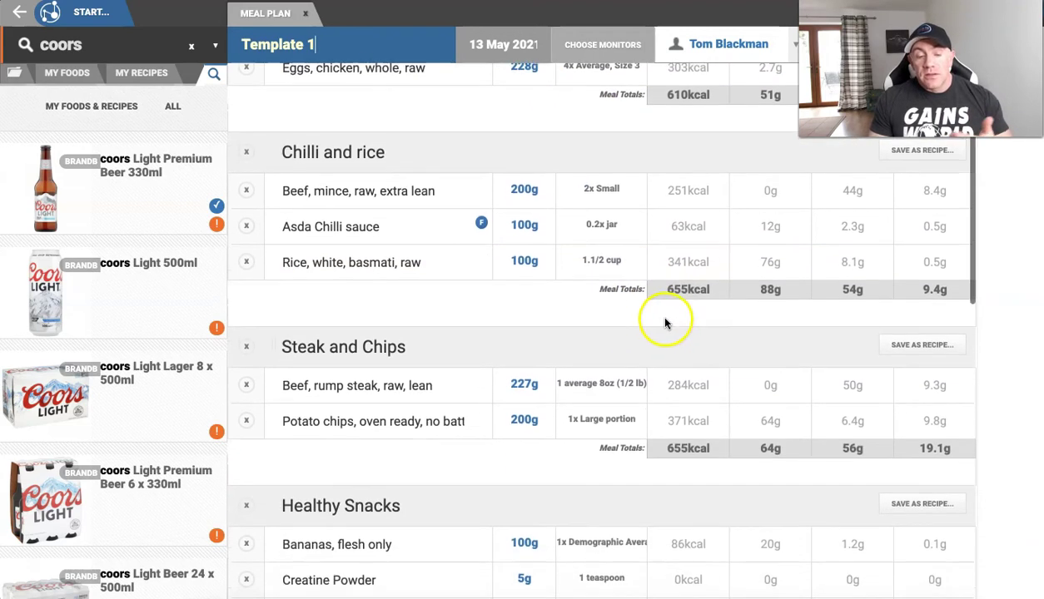
scroll(657, 318, down, 2)
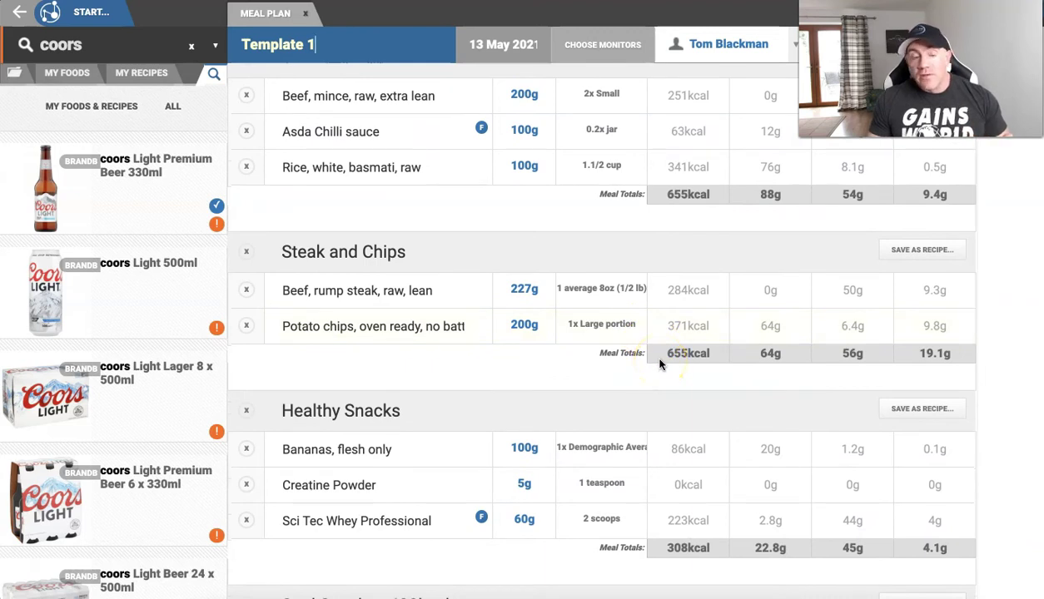
scroll(659, 364, down, 4)
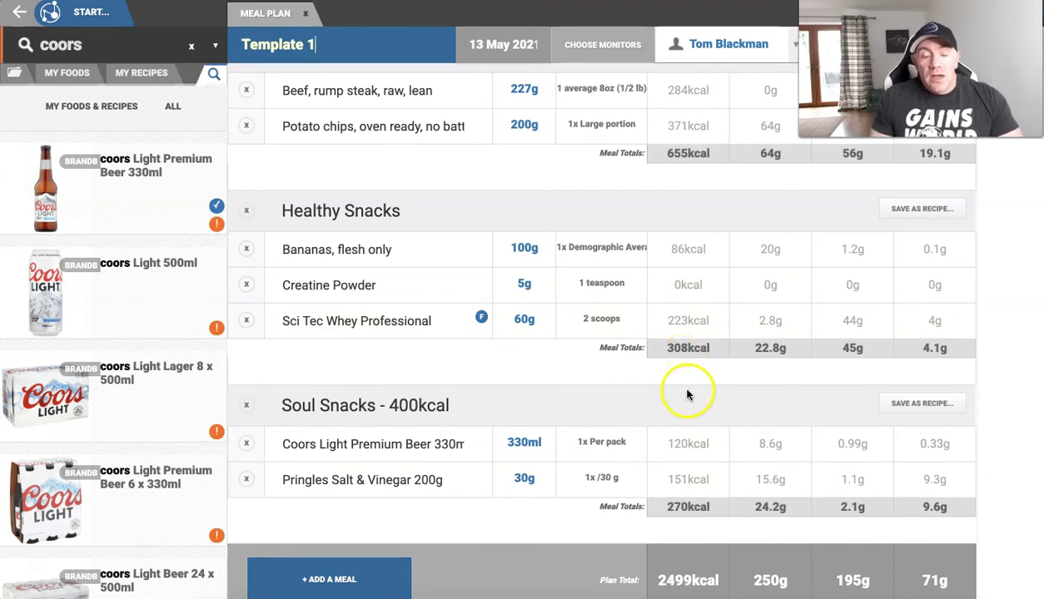
scroll(686, 395, up, 6)
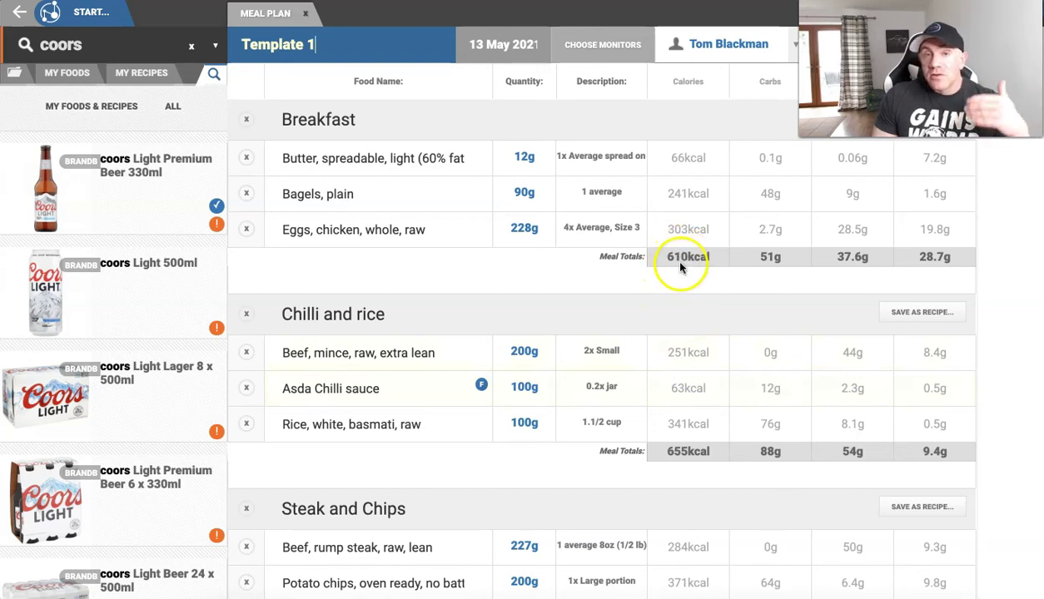
scroll(676, 263, down, 2)
scroll(668, 287, down, 5)
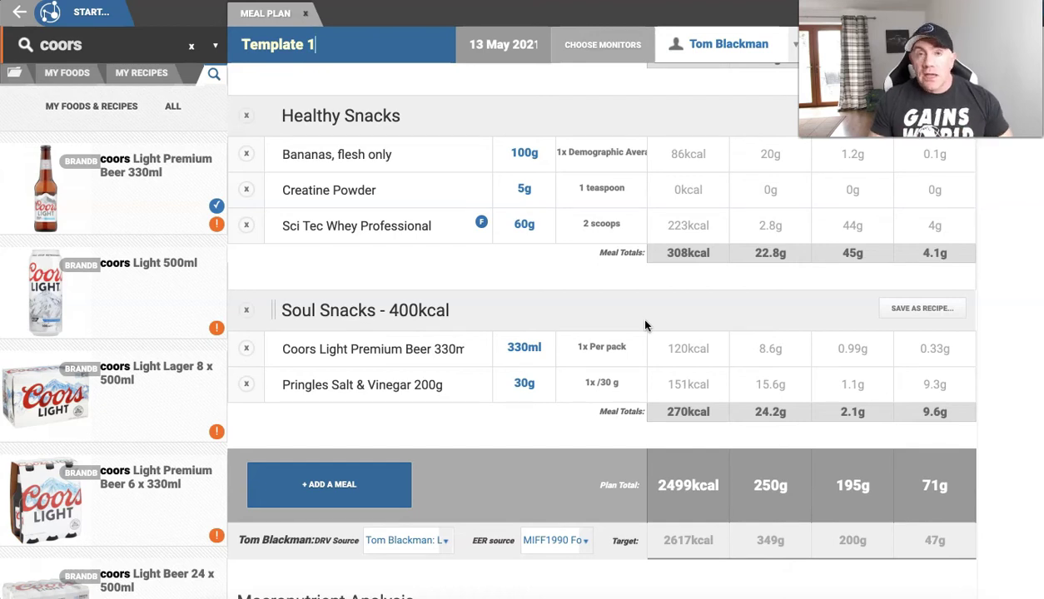
scroll(624, 331, up, 7)
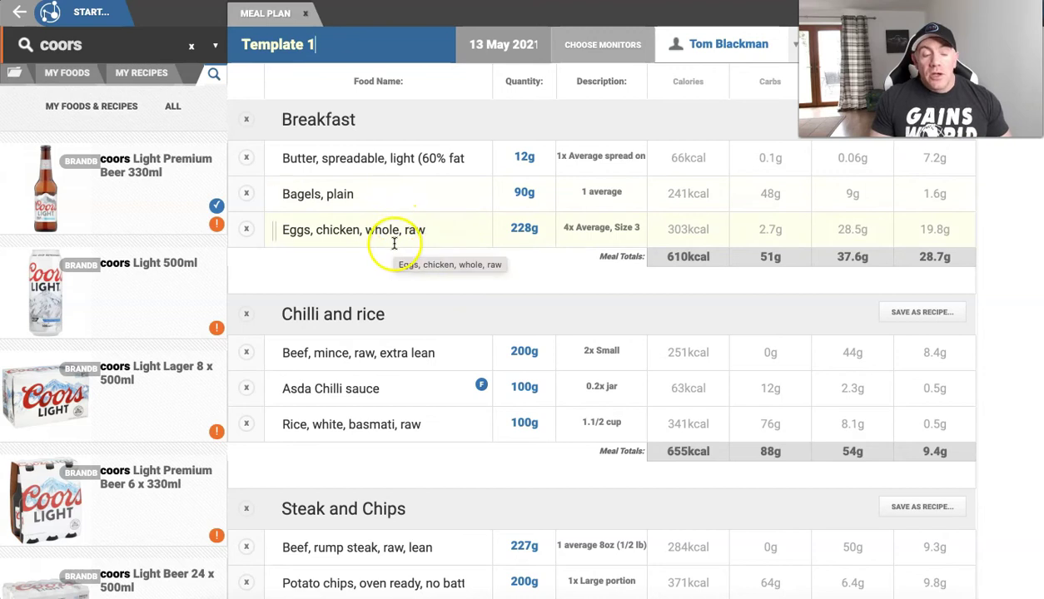
scroll(391, 241, down, 2)
scroll(393, 244, down, 2)
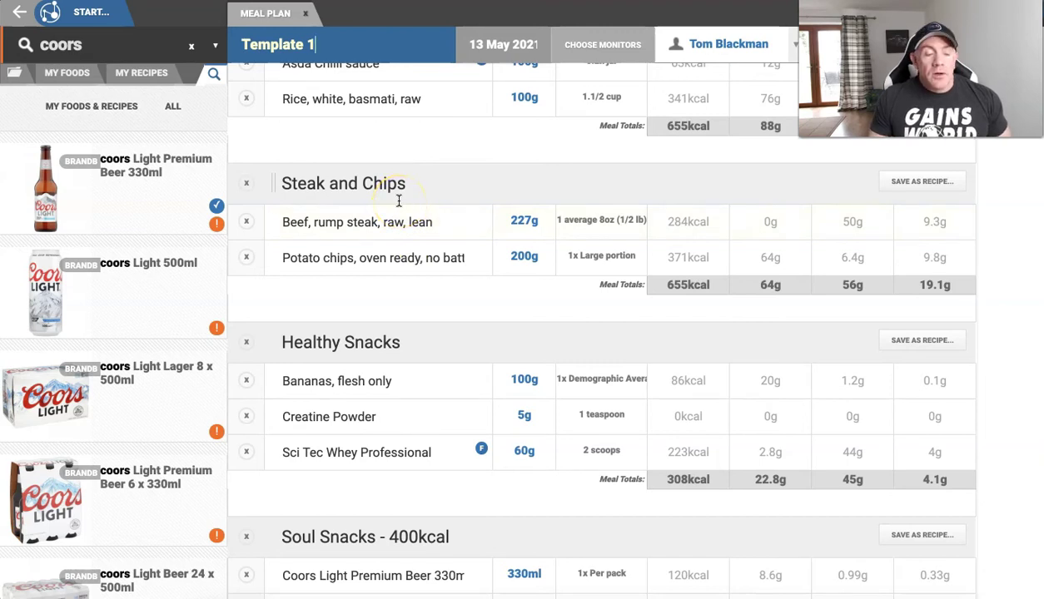
scroll(399, 201, up, 3)
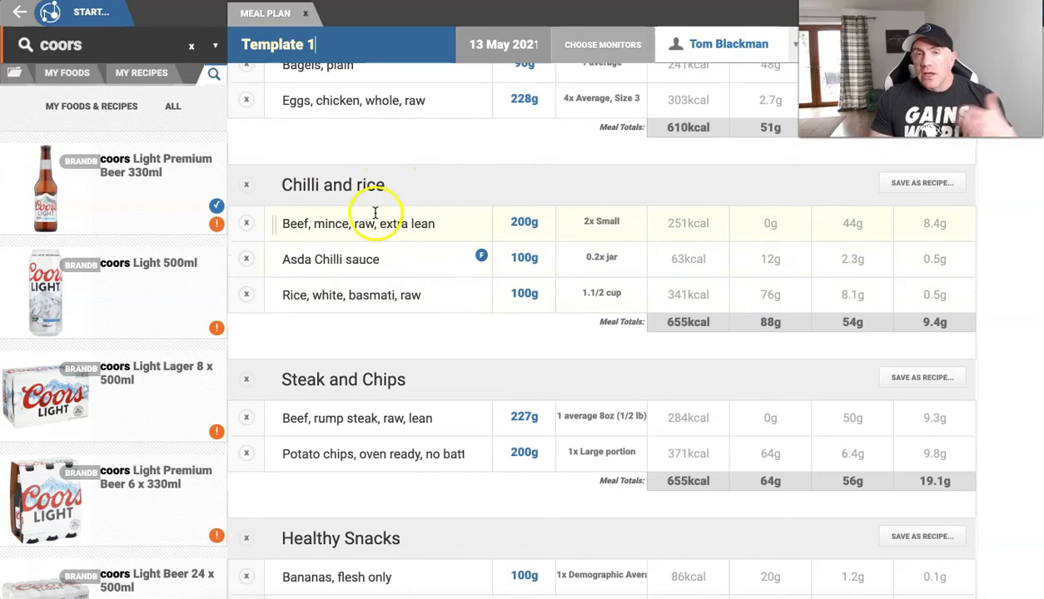
scroll(374, 213, up, 2)
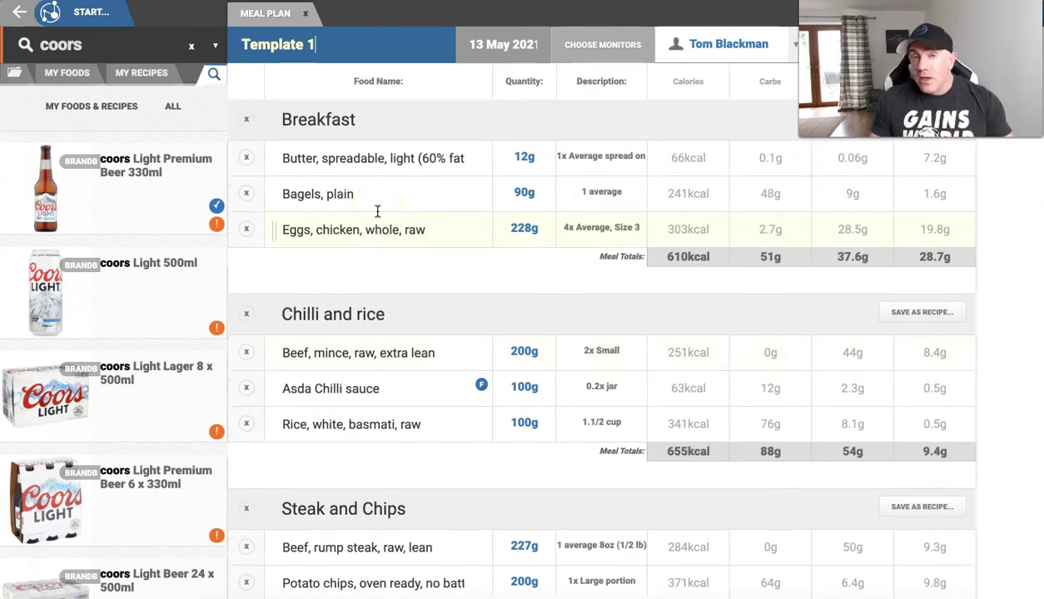
From the client's profile, duplicate the Template 1 meal plan and open the Template 1 copy.
click(88, 23)
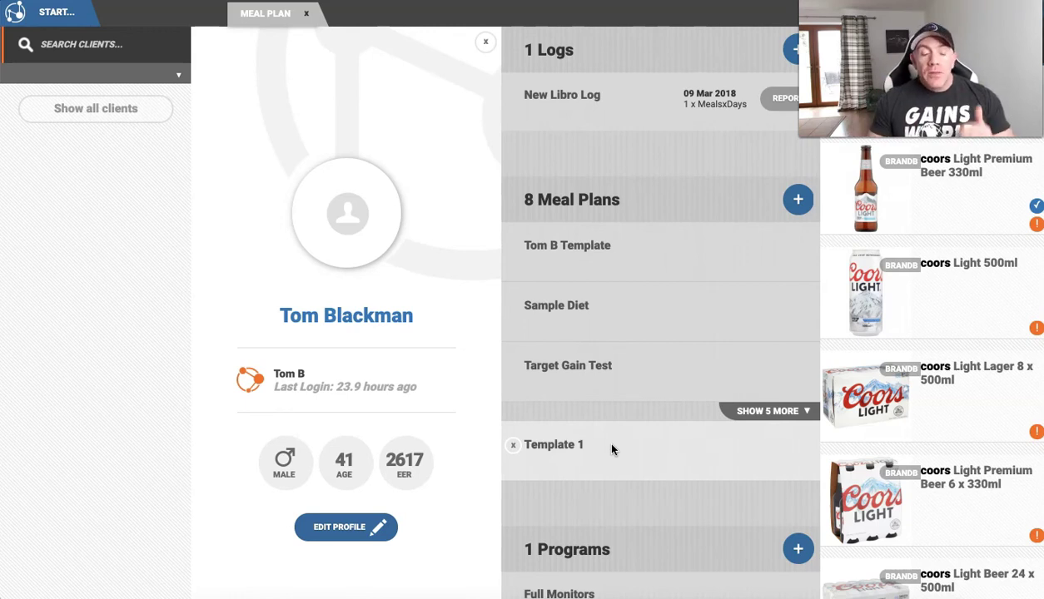
click(612, 449)
click(631, 507)
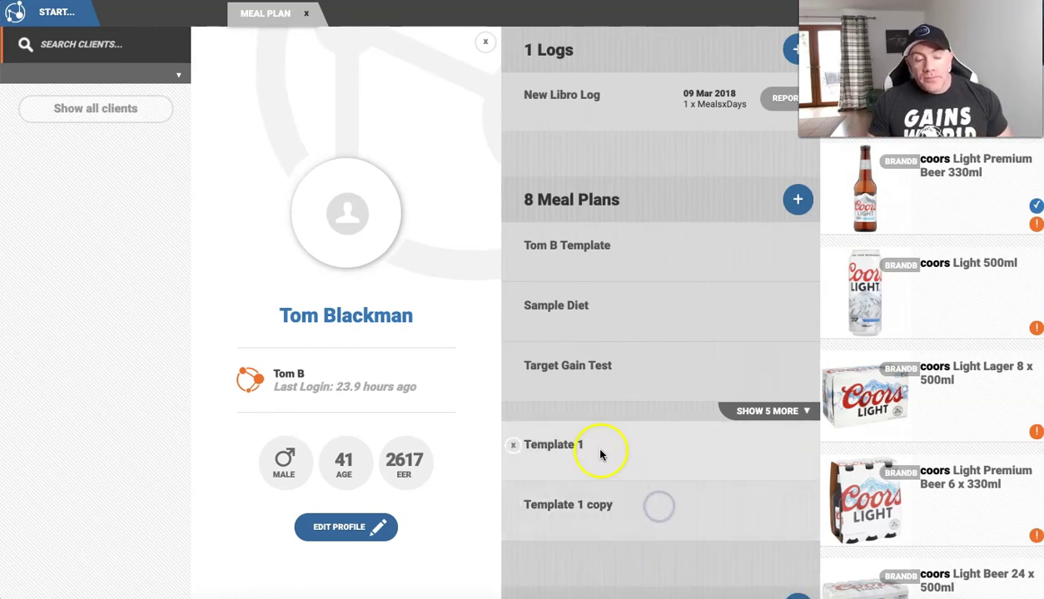
click(603, 515)
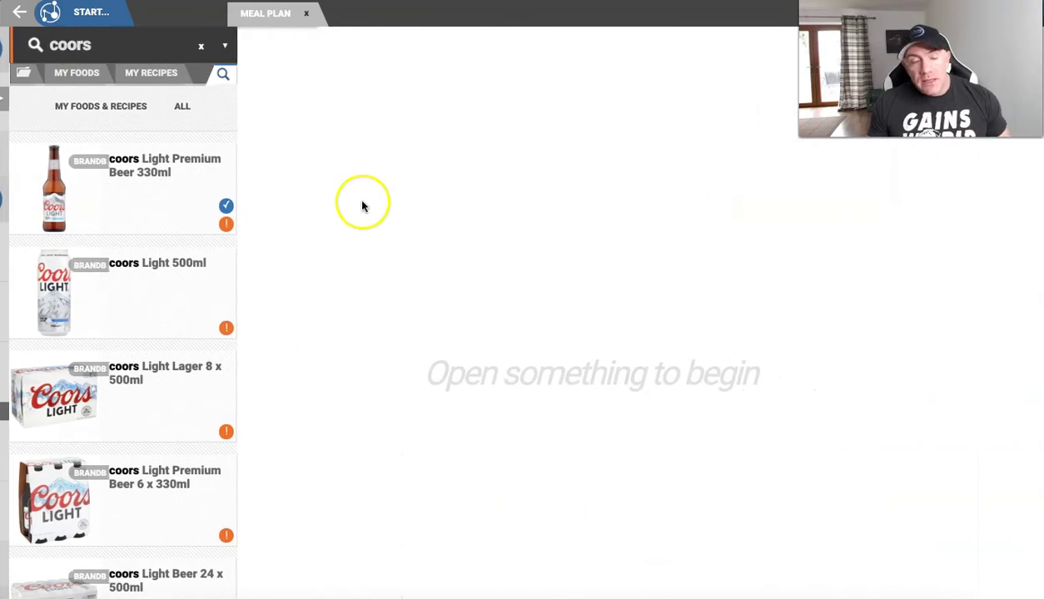
Rename the copied meal plan to 'Template 2'.
click(376, 48)
key(BackSpace)
key(BackSpace)
key(BackSpace)
key(BackSpace)
key(BackSpace)
key(BackSpace)
key(BackSpace)
text(2)
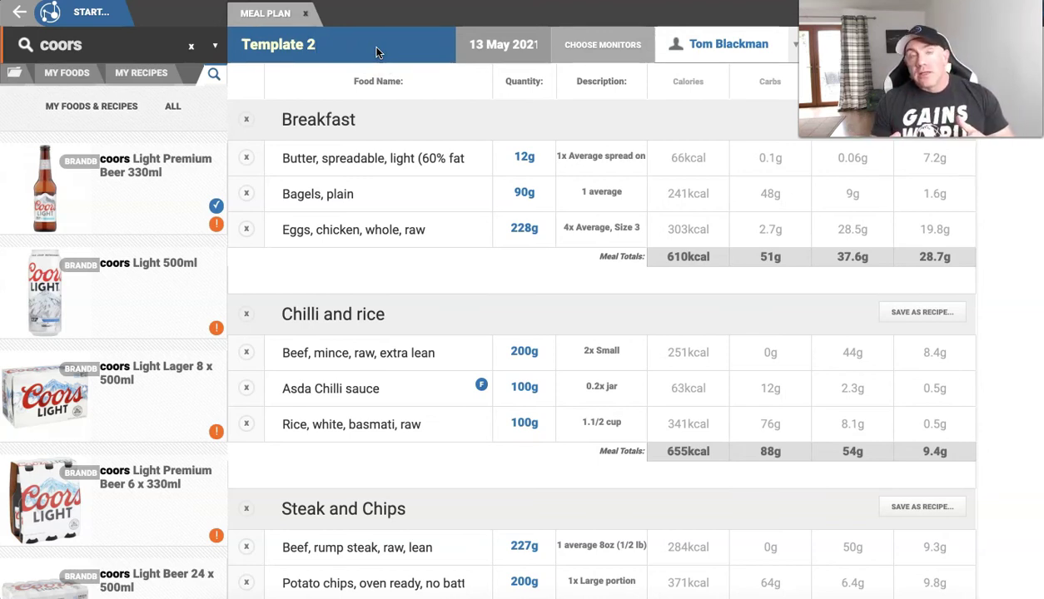
click(420, 190)
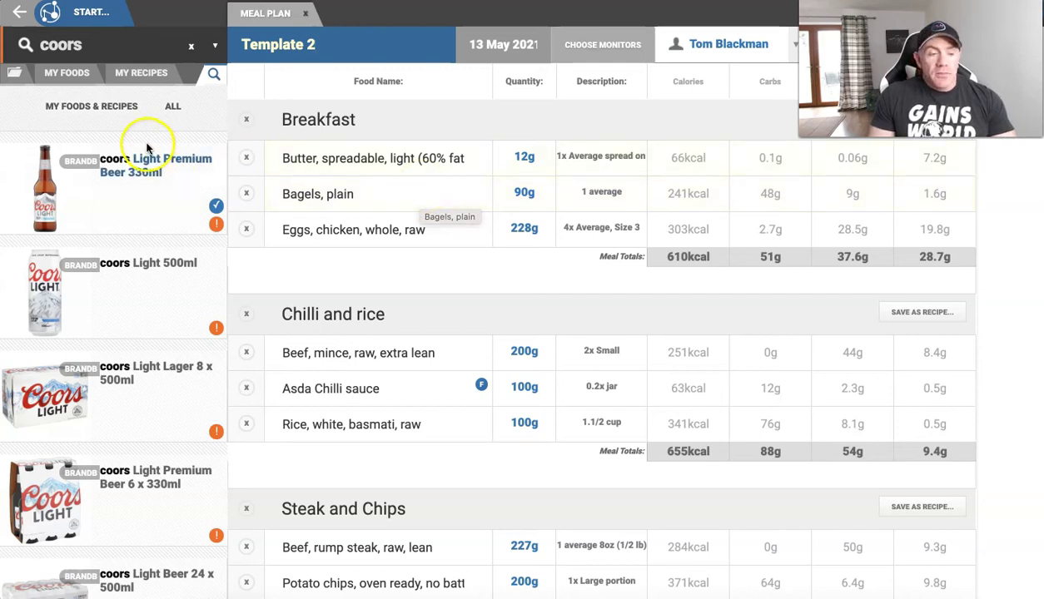
Add 100g Blueberries (42kcal) to Breakfast.
click(91, 43)
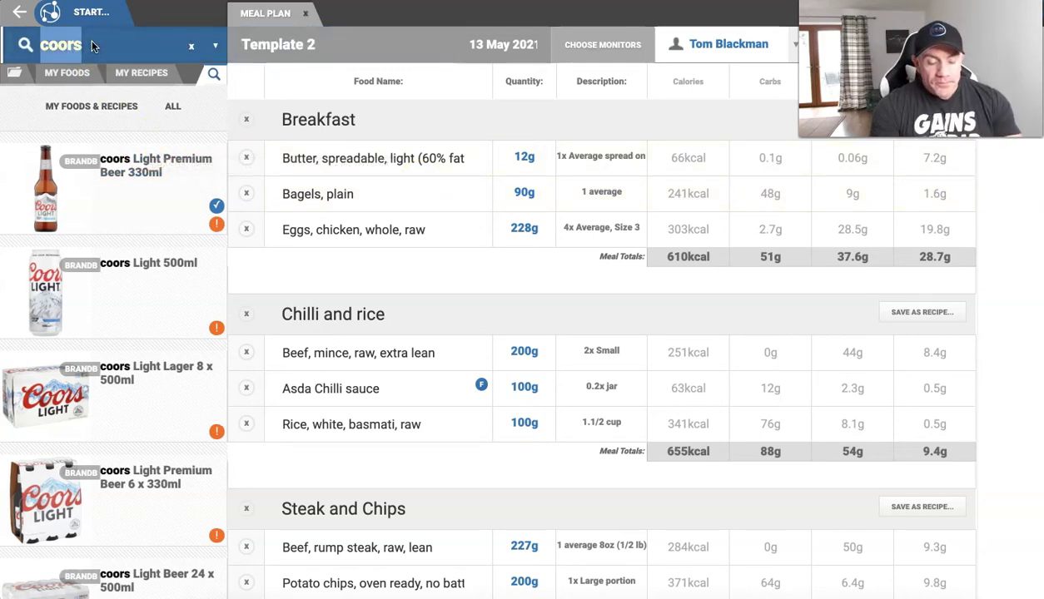
text(blueberries)
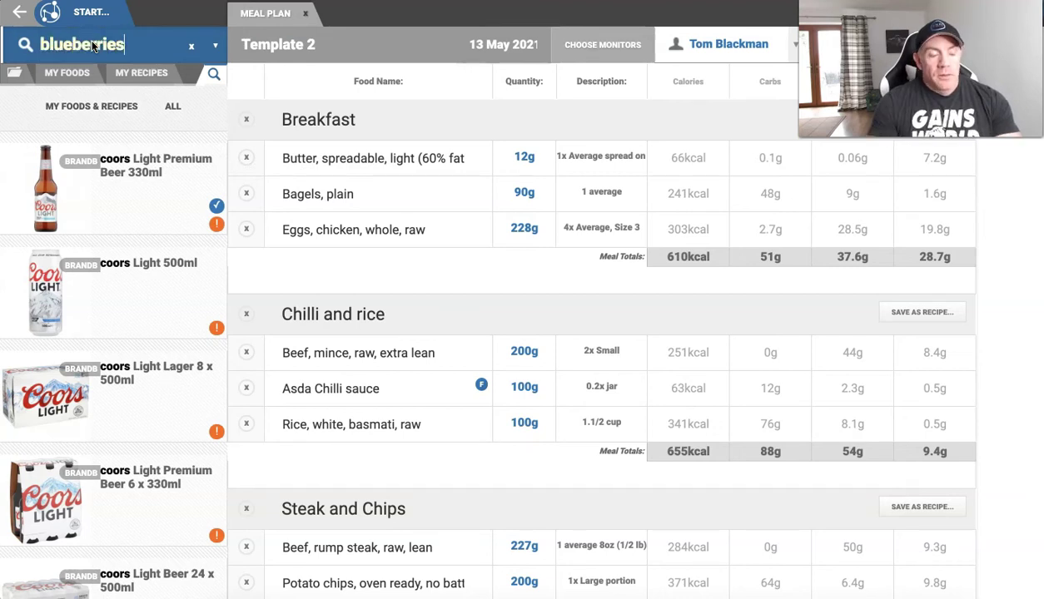
click(129, 268)
click(117, 204)
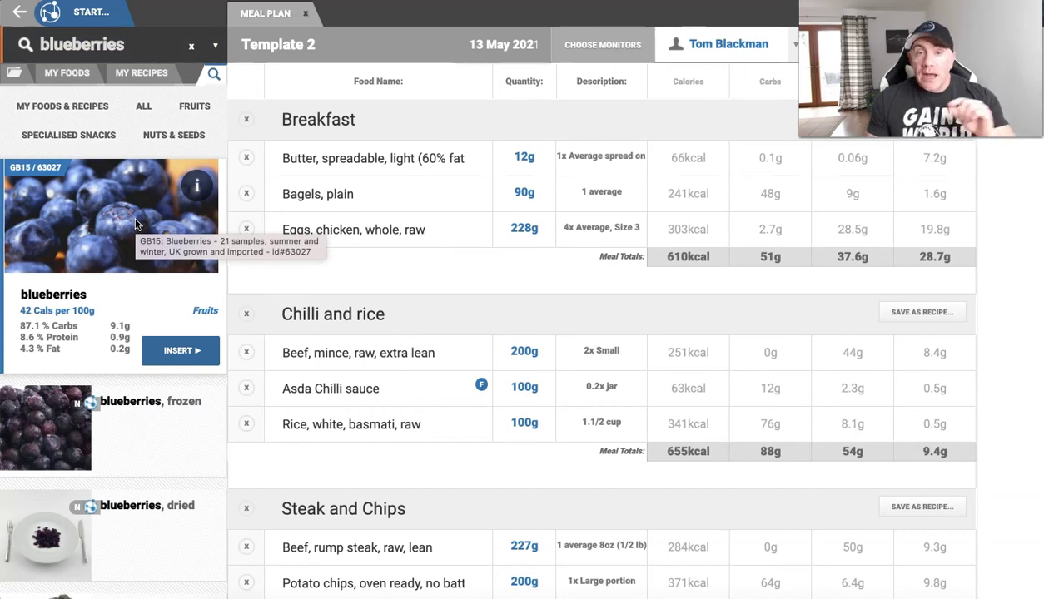
drag(133, 213, 263, 169)
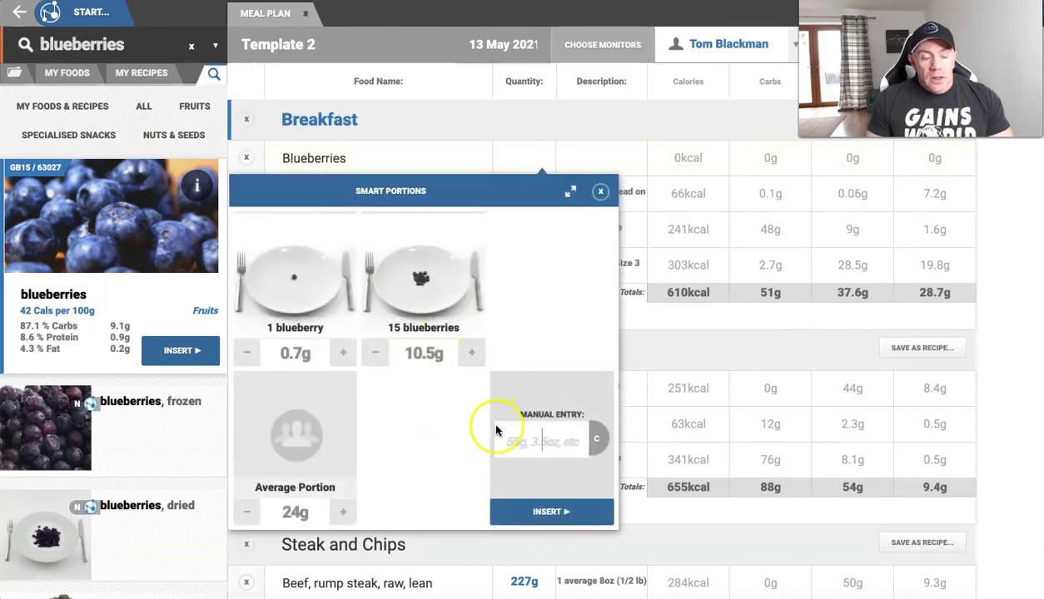
text(100)
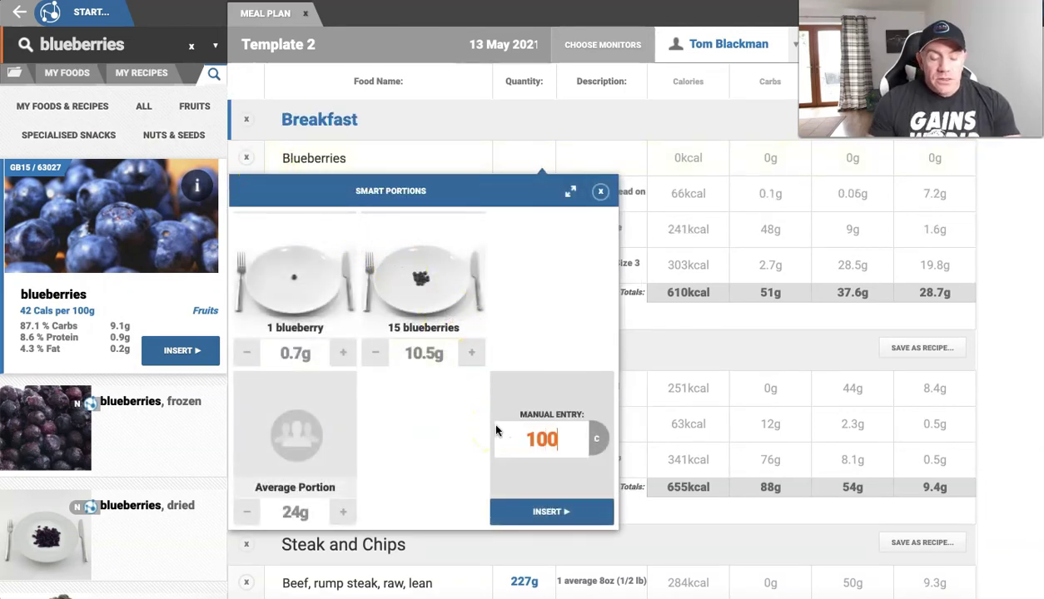
click(536, 511)
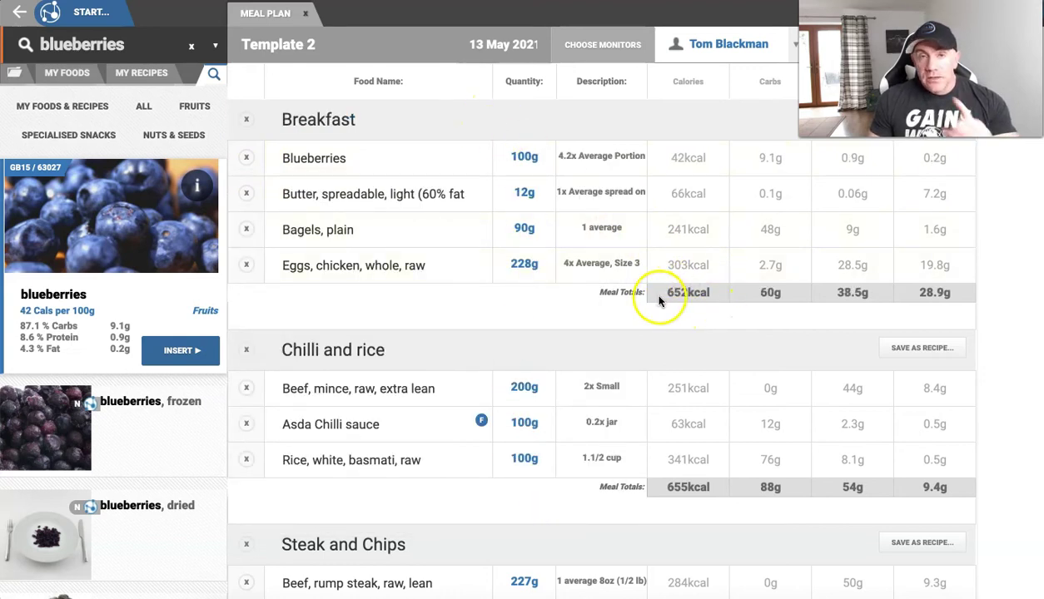
double_click(124, 41)
Add 100g Strawberries, raw (31.3kcal) to Breakfast.
text(strawbe)
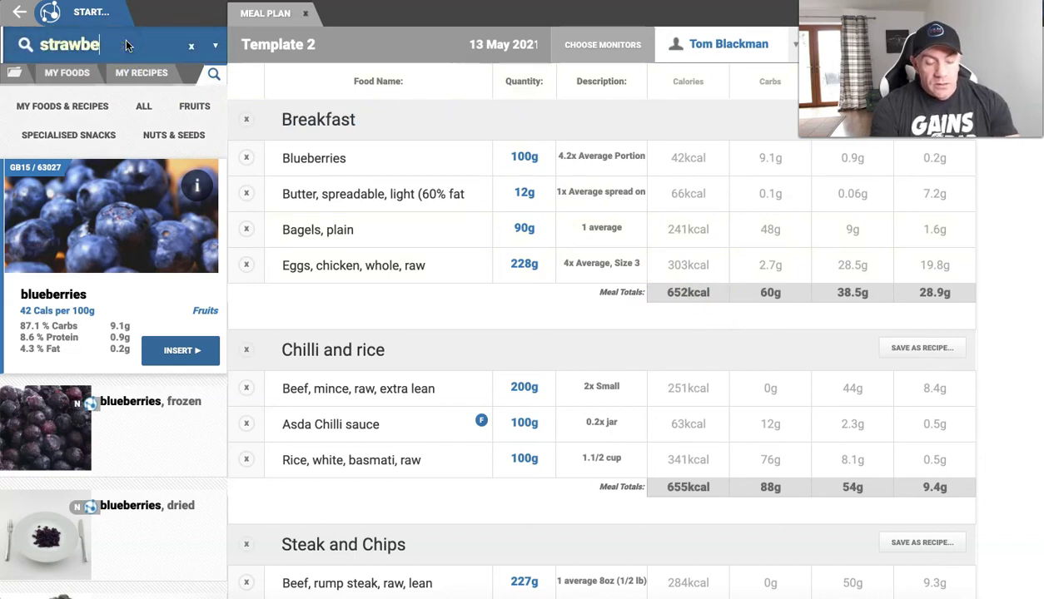
text(rries)
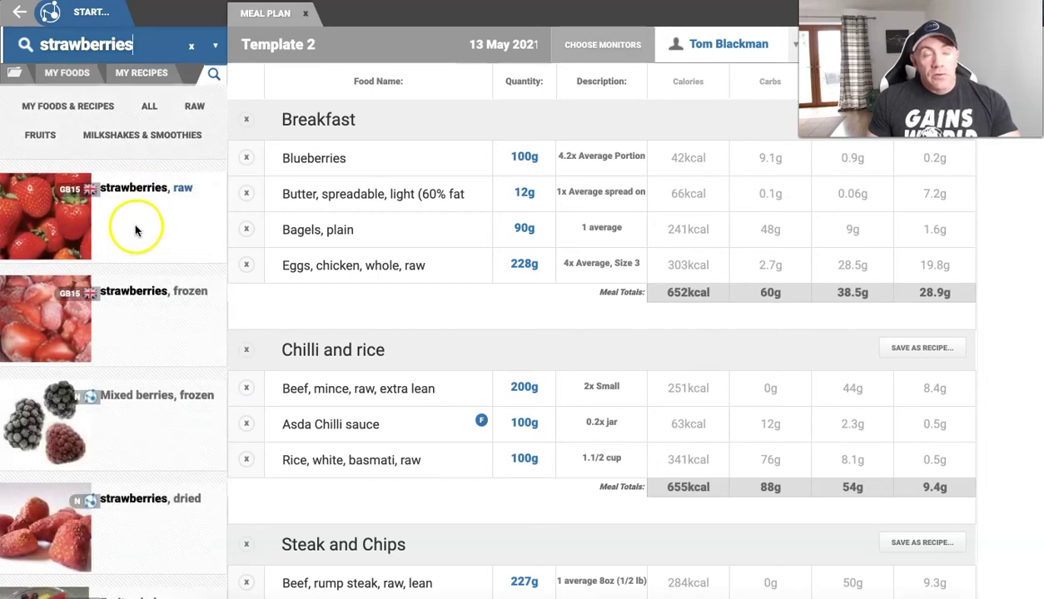
drag(133, 225, 341, 181)
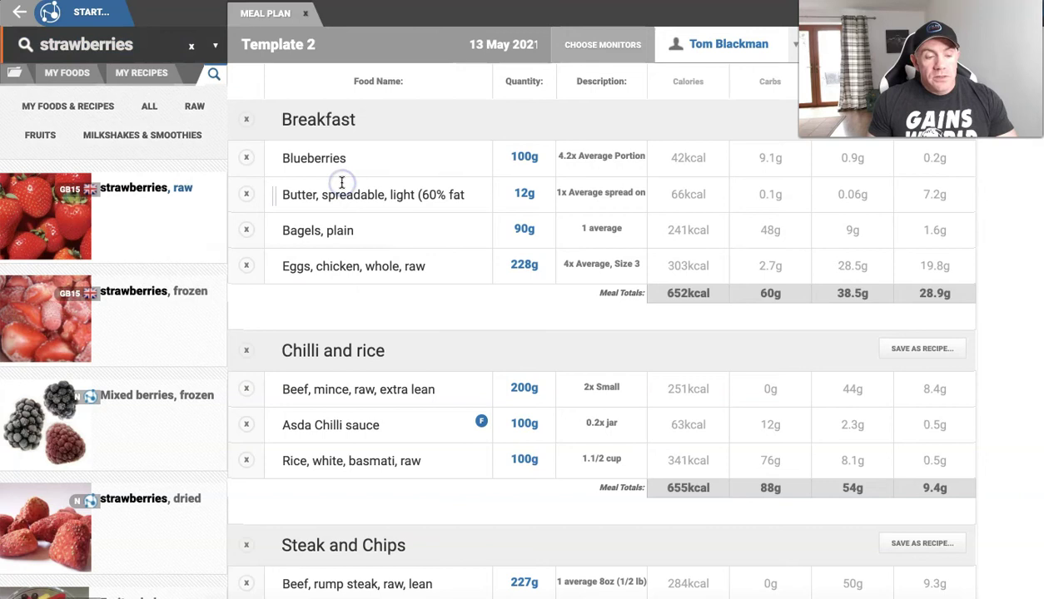
scroll(422, 329, down, 3)
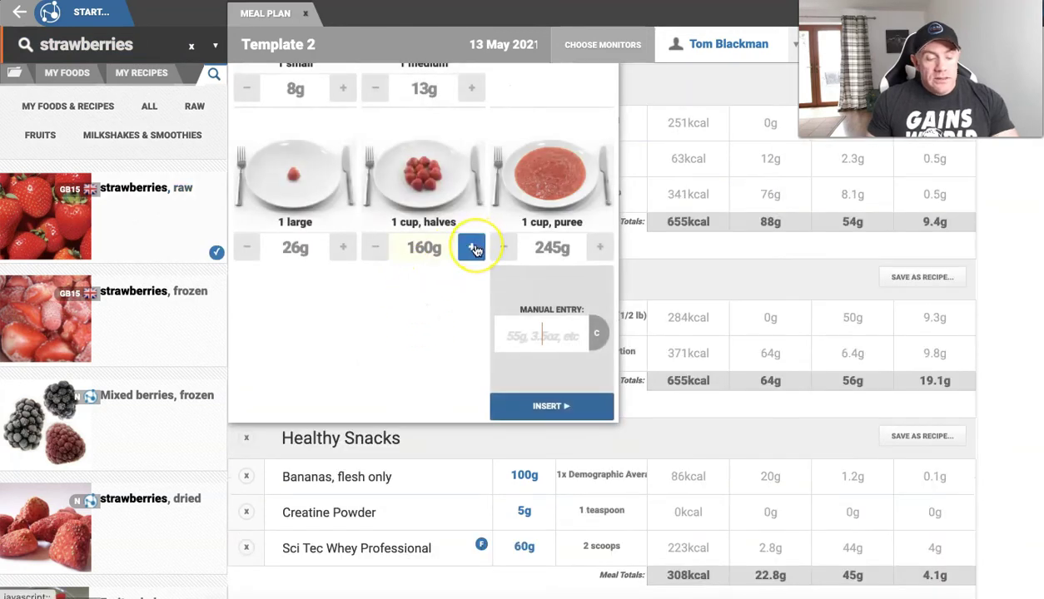
text(100)
click(533, 406)
scroll(325, 264, up, 4)
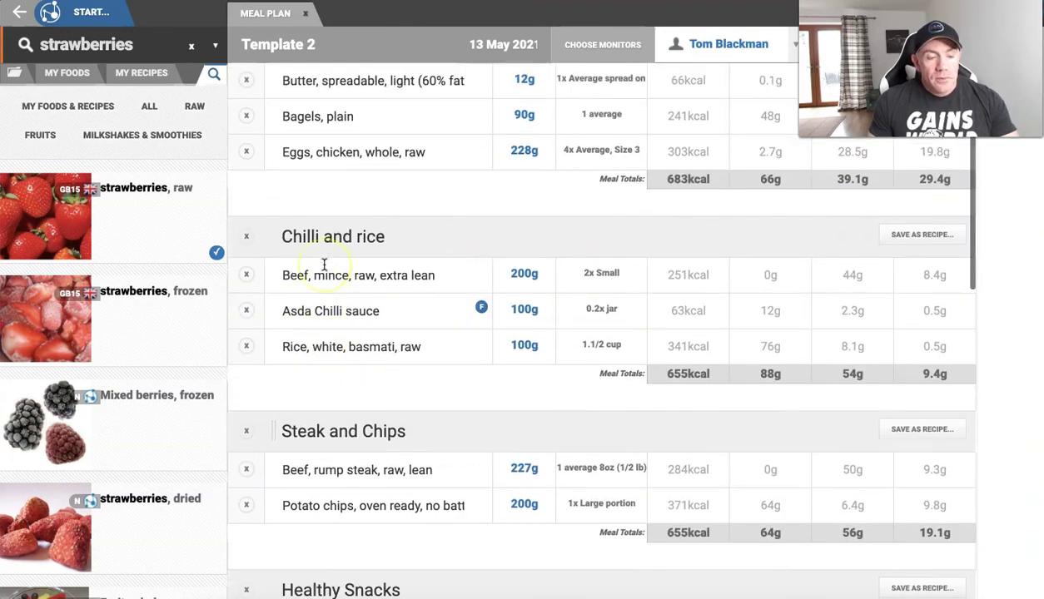
click(117, 31)
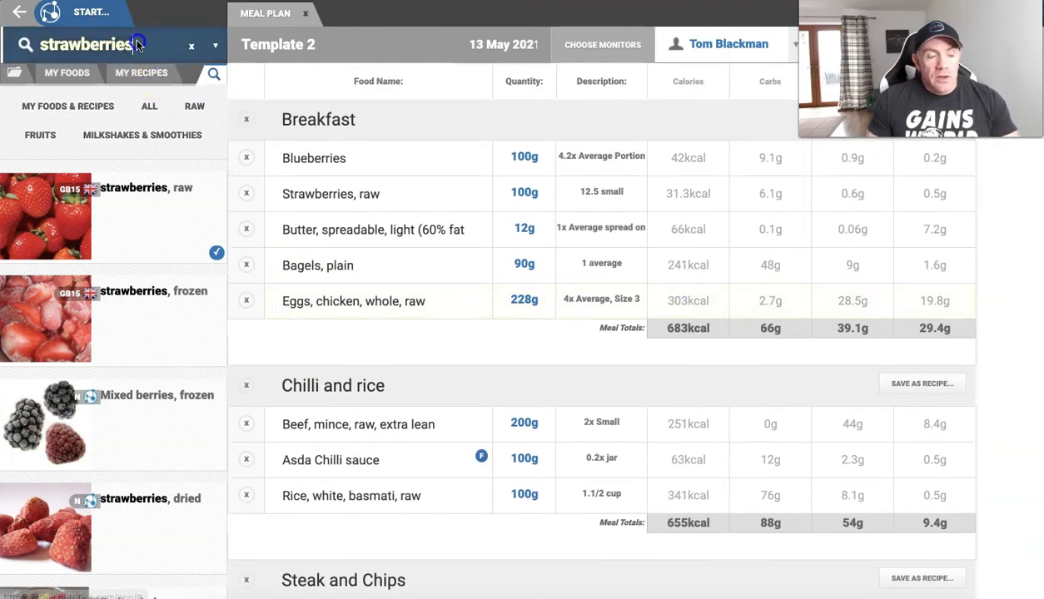
Search 'onken' and add 150g Onken Mango, Papaya & Passion Fruit Yogurt to Breakfast.
text(yeo)
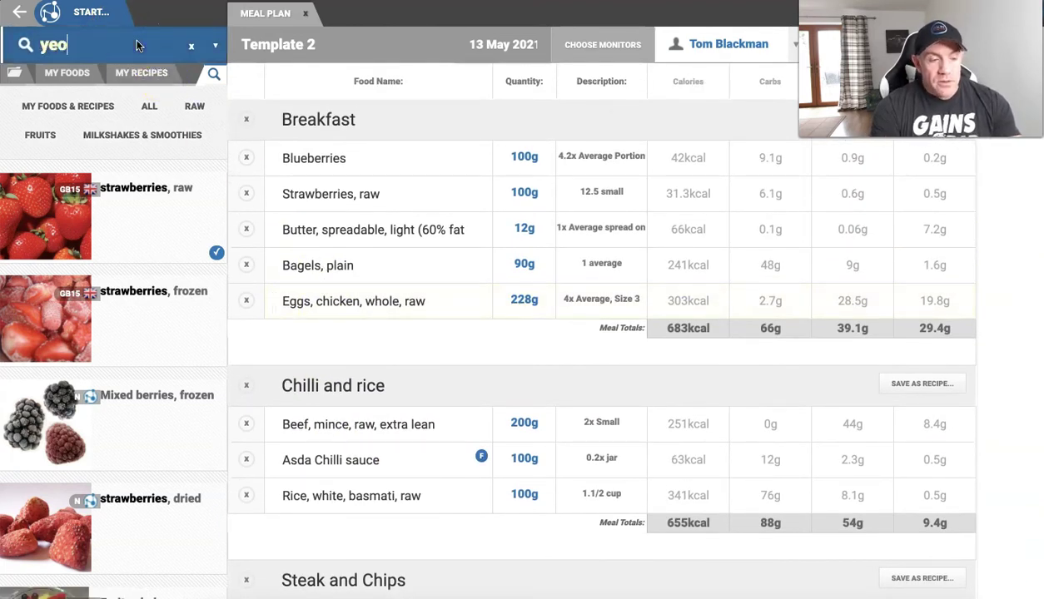
key(BackSpace)
key(BackSpace)
key(BackSpace)
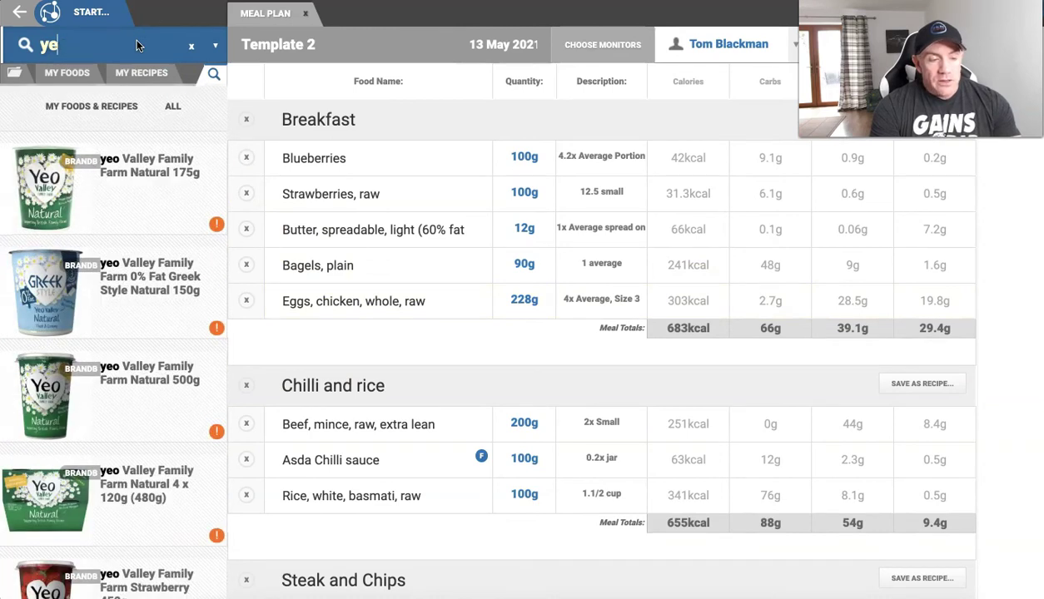
text(onken)
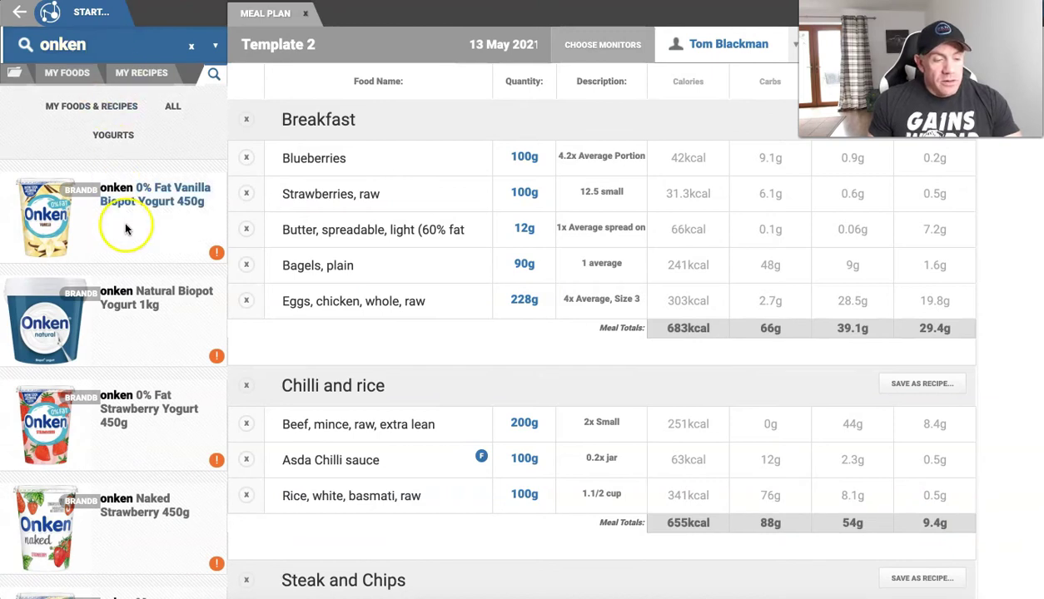
scroll(134, 284, down, 2)
scroll(135, 290, down, 5)
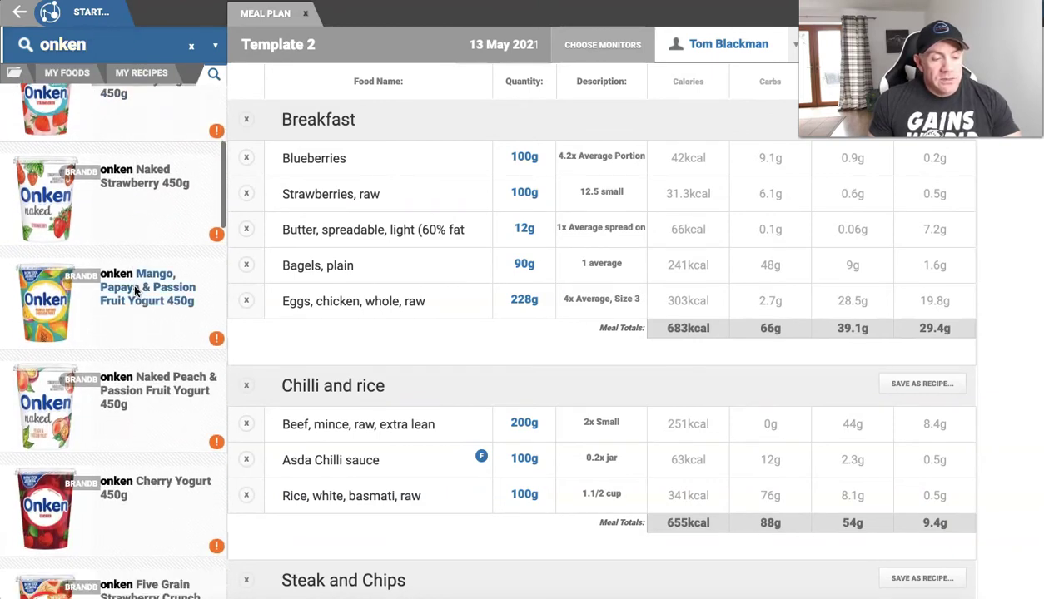
scroll(117, 333, down, 1)
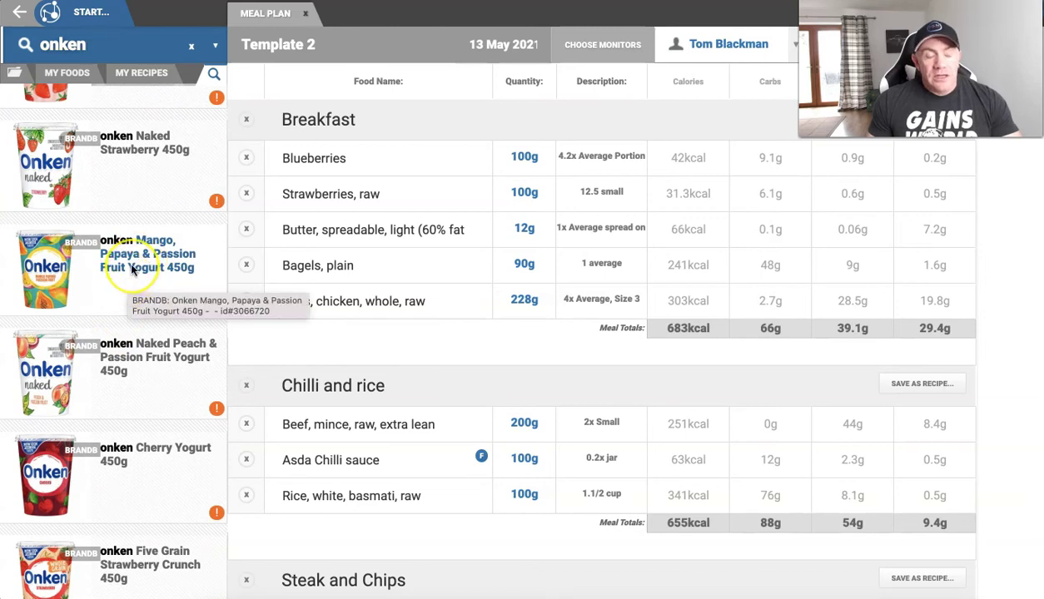
drag(131, 269, 370, 172)
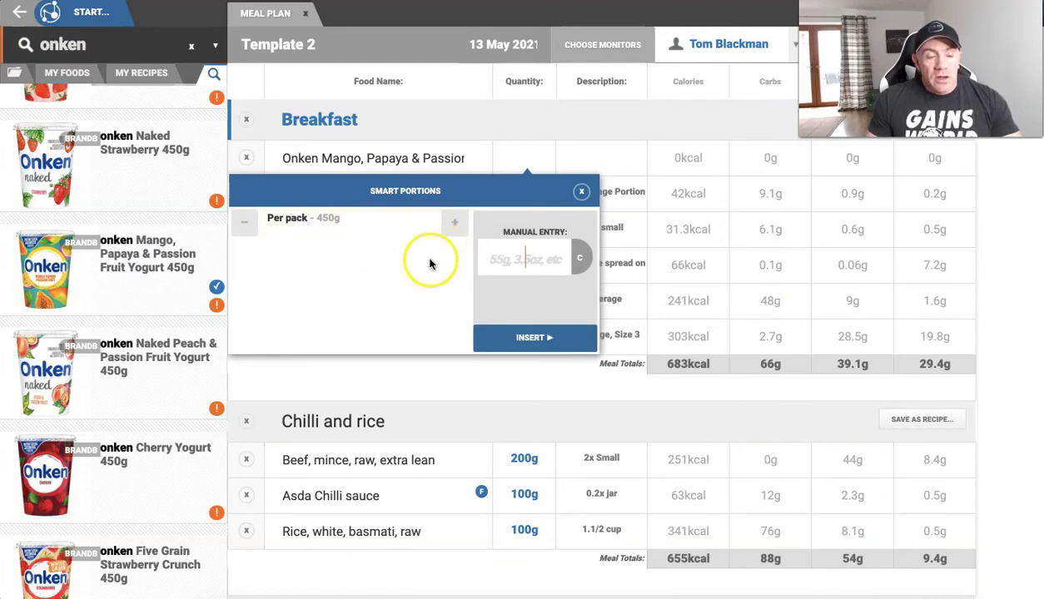
text(150)
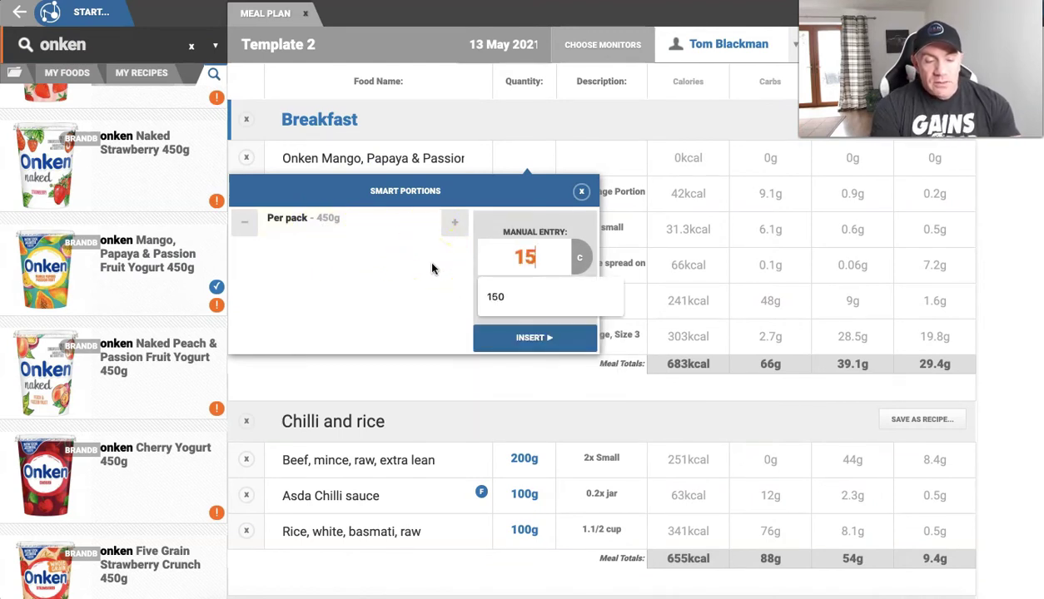
click(549, 337)
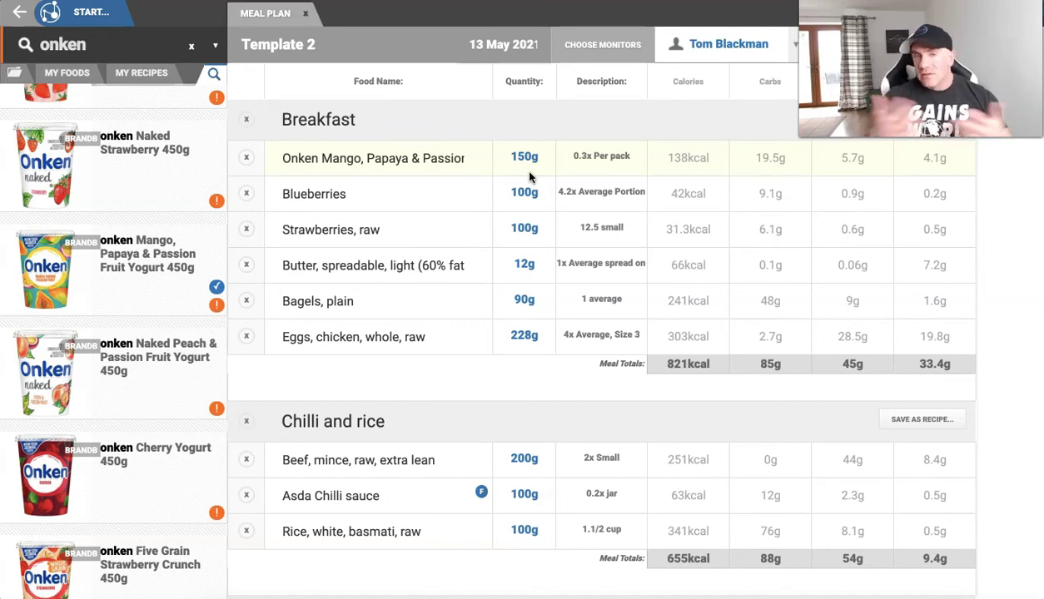
click(97, 47)
Add Sci Tec Whey Professional to Breakfast as a 60g, two-scoop portion.
text(whey)
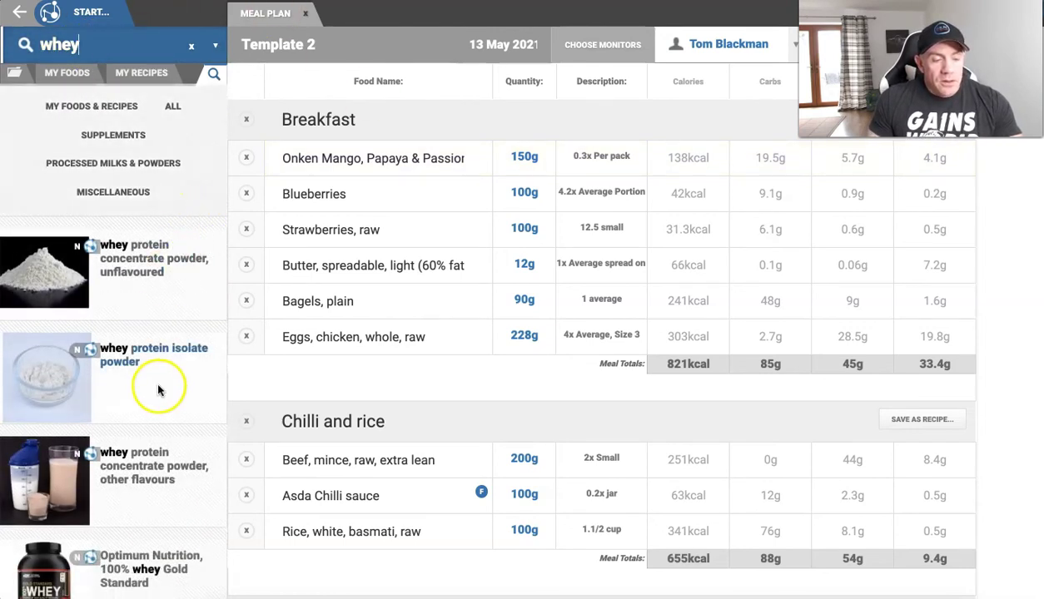
scroll(158, 388, down, 3)
scroll(158, 389, down, 5)
click(140, 320)
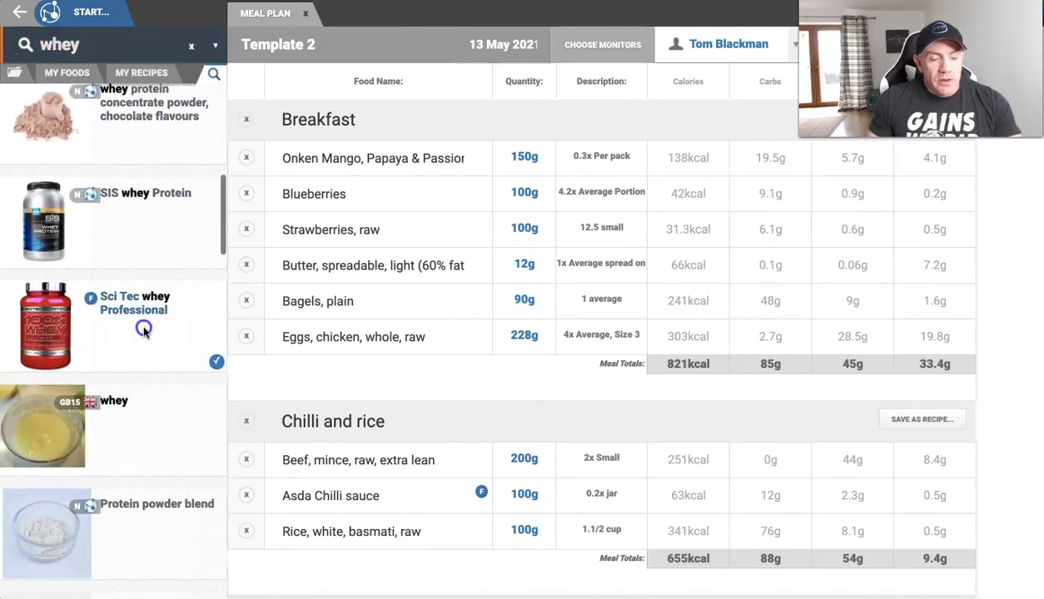
mouse_move(137, 364)
mouse_down()
mouse_move(347, 199)
mouse_move(418, 159)
mouse_move(422, 222)
mouse_move(476, 196)
mouse_up()
scroll(422, 222, down, 10)
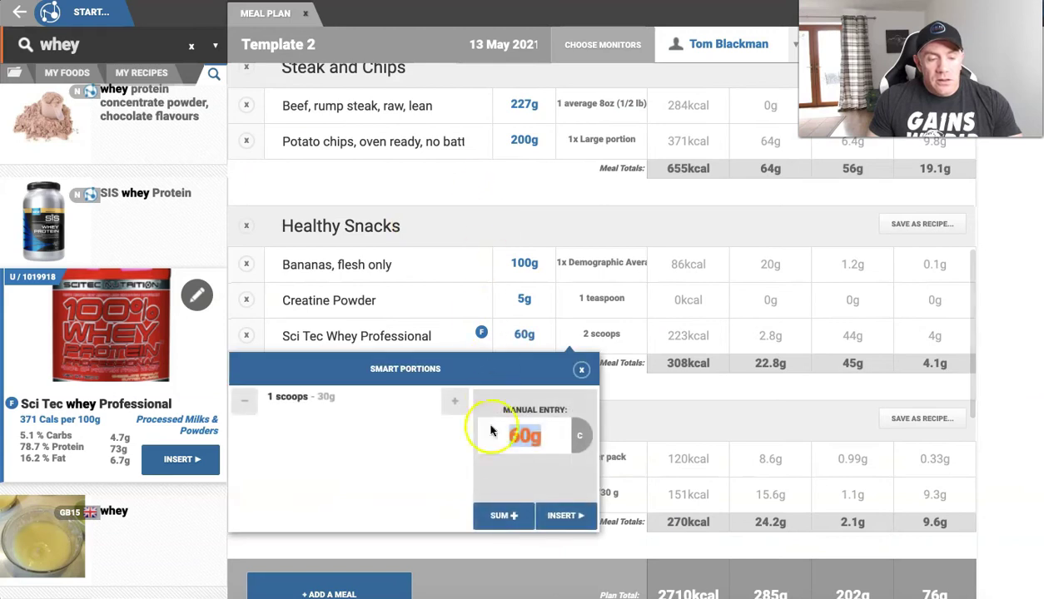
click(566, 516)
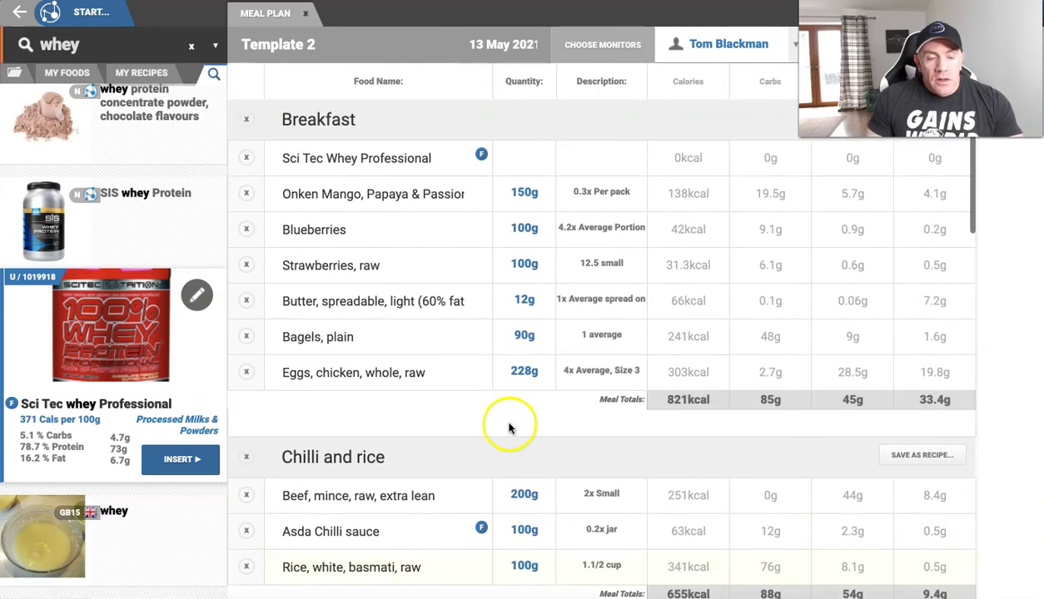
click(511, 156)
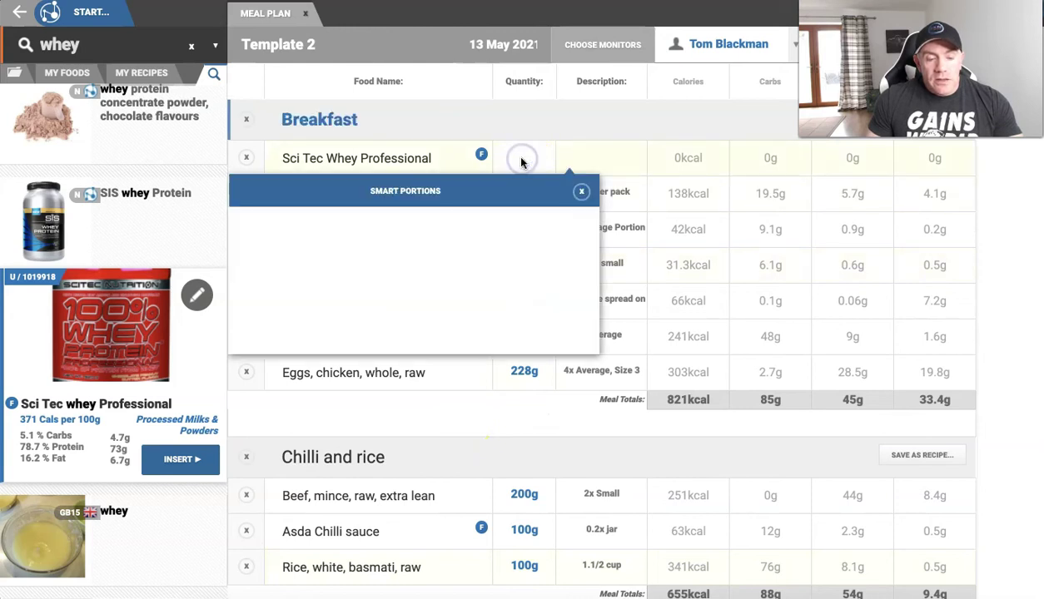
click(448, 224)
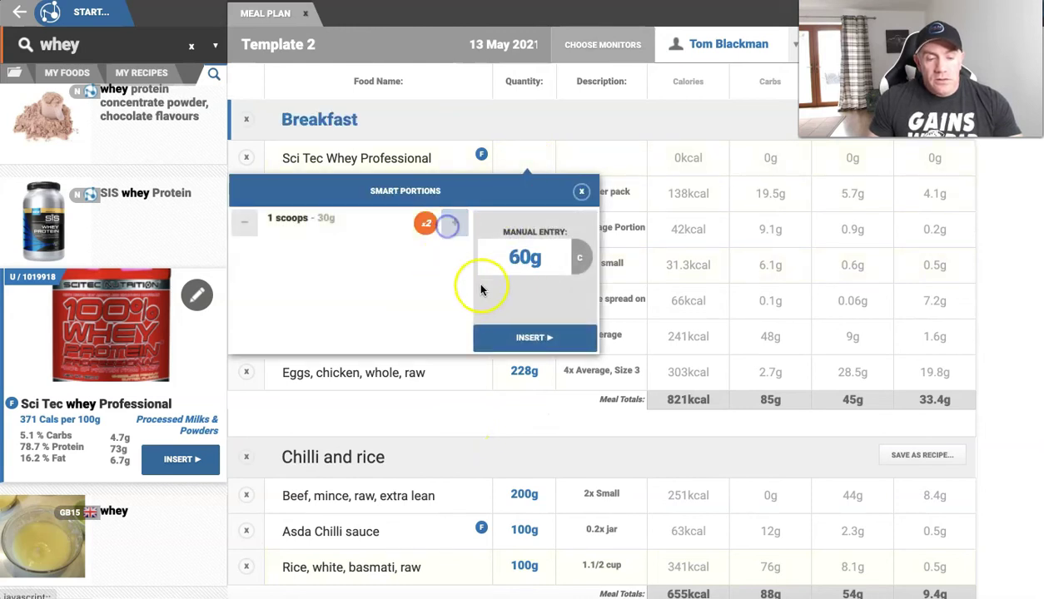
click(486, 339)
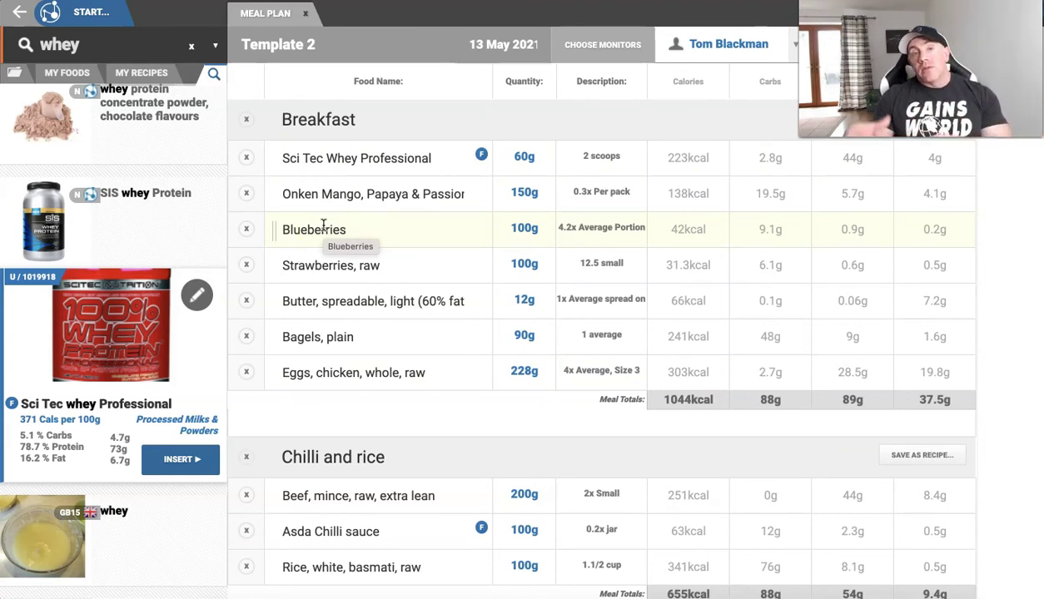
Delete the eggs, bagels and butter rows from Breakfast.
click(247, 373)
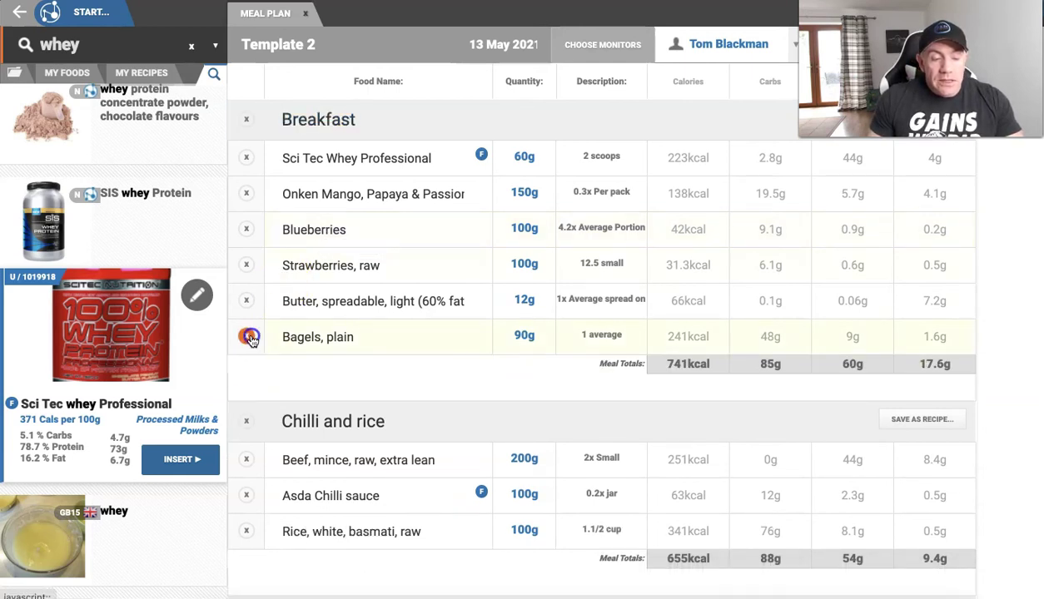
click(251, 337)
click(247, 300)
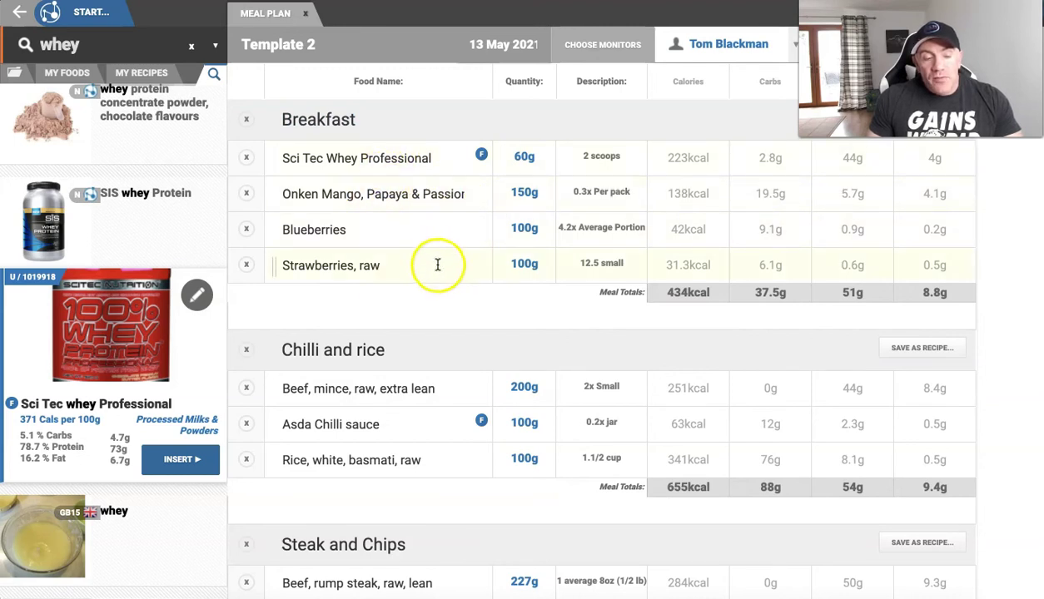
click(115, 46)
Search 'ba' and add Bananas, flesh only with a medium portion.
text(banana)
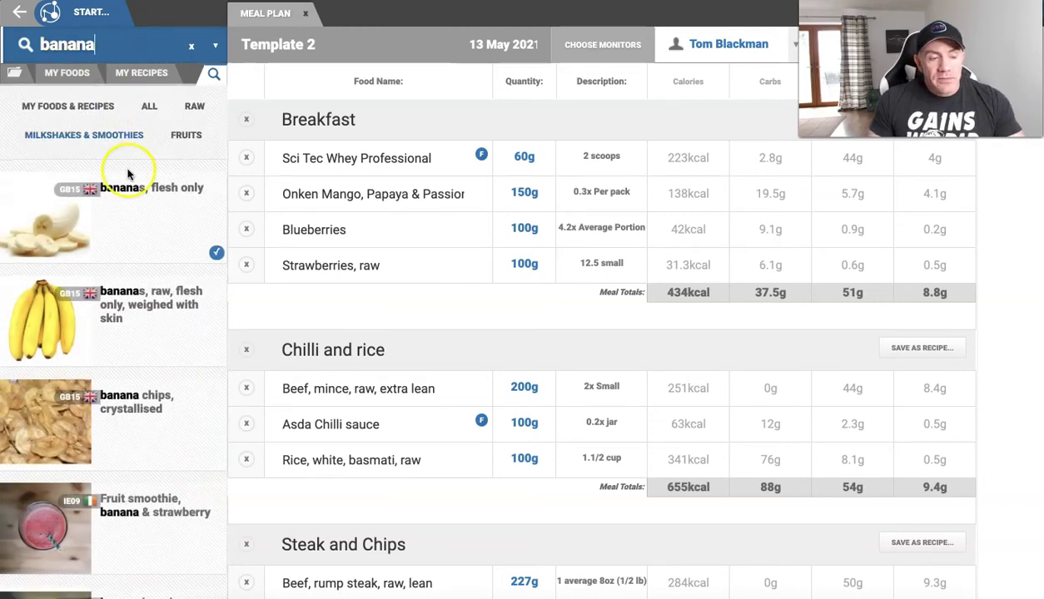
mouse_move(122, 204)
mouse_down()
mouse_move(333, 237)
mouse_move(401, 289)
mouse_move(399, 274)
mouse_up()
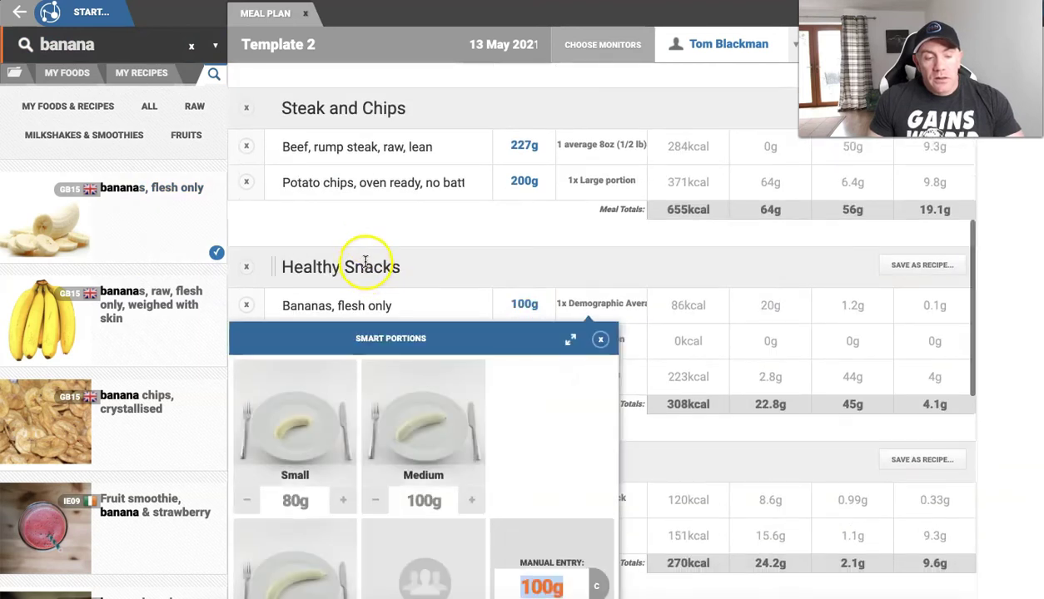
click(470, 499)
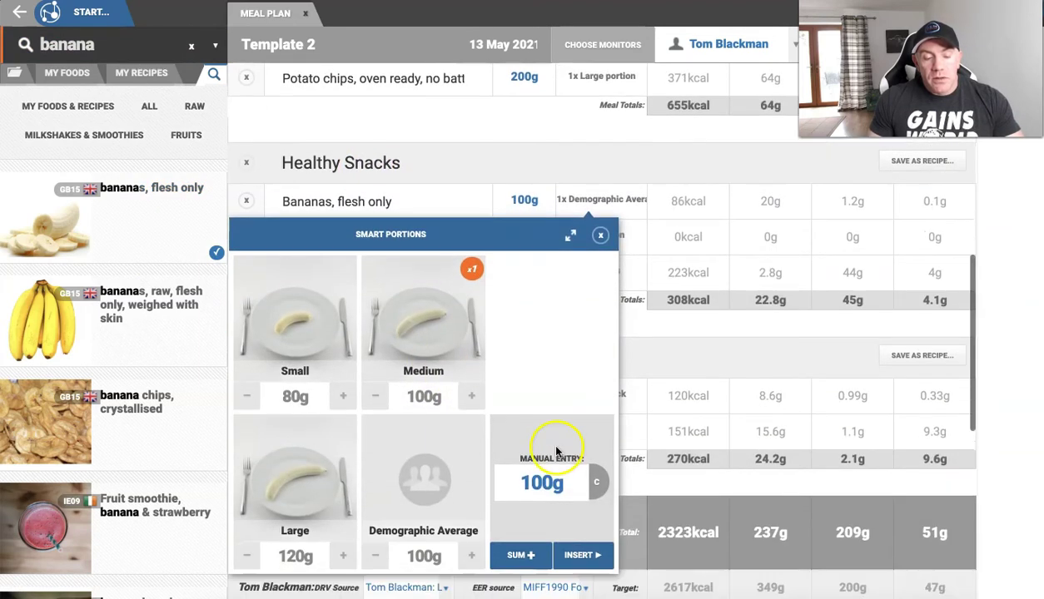
click(579, 552)
Set the Breakfast bananas to one medium 100g portion (86kcal).
scroll(467, 222, up, 4)
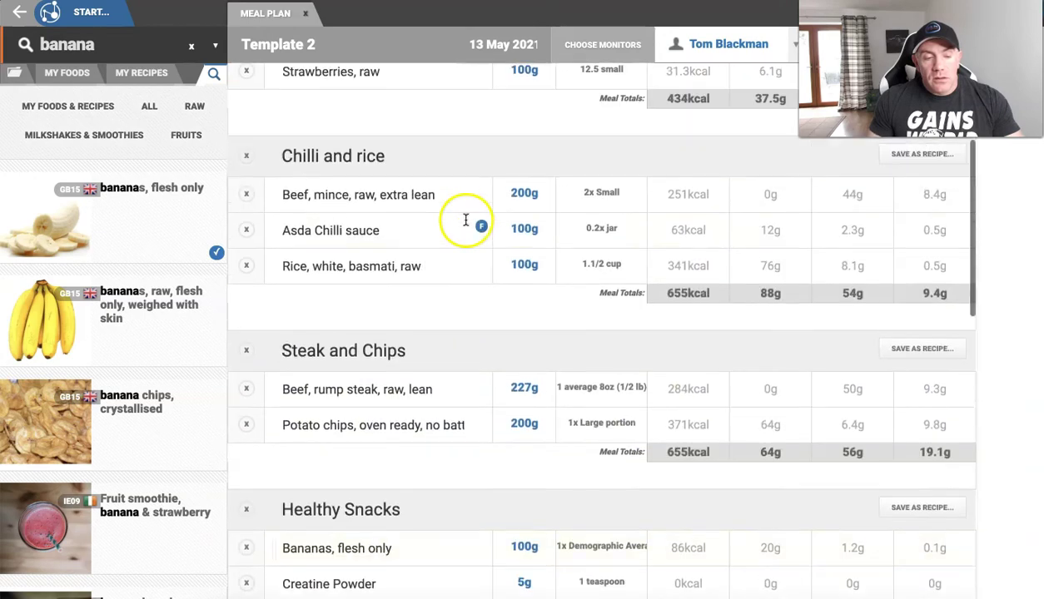
scroll(466, 223, up, 3)
click(532, 268)
click(471, 460)
scroll(517, 420, down, 2)
click(541, 485)
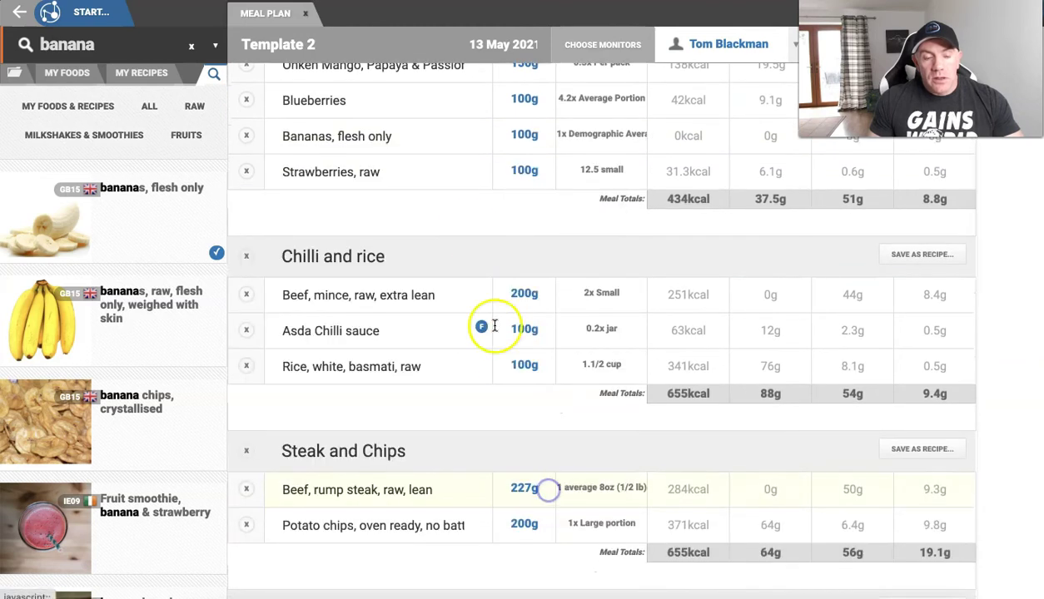
scroll(464, 227, up, 2)
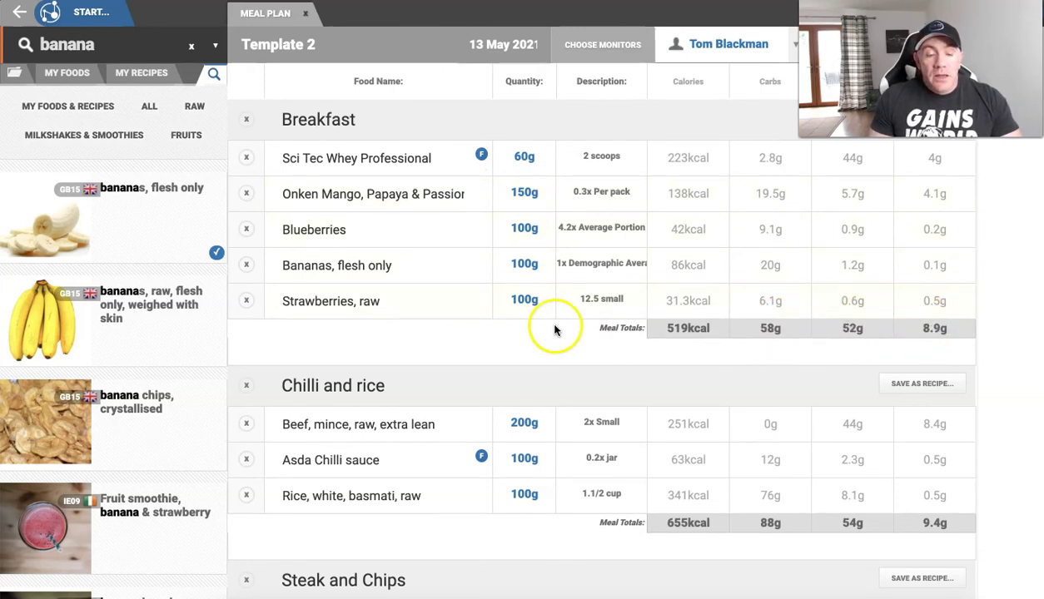
scroll(550, 329, down, 1)
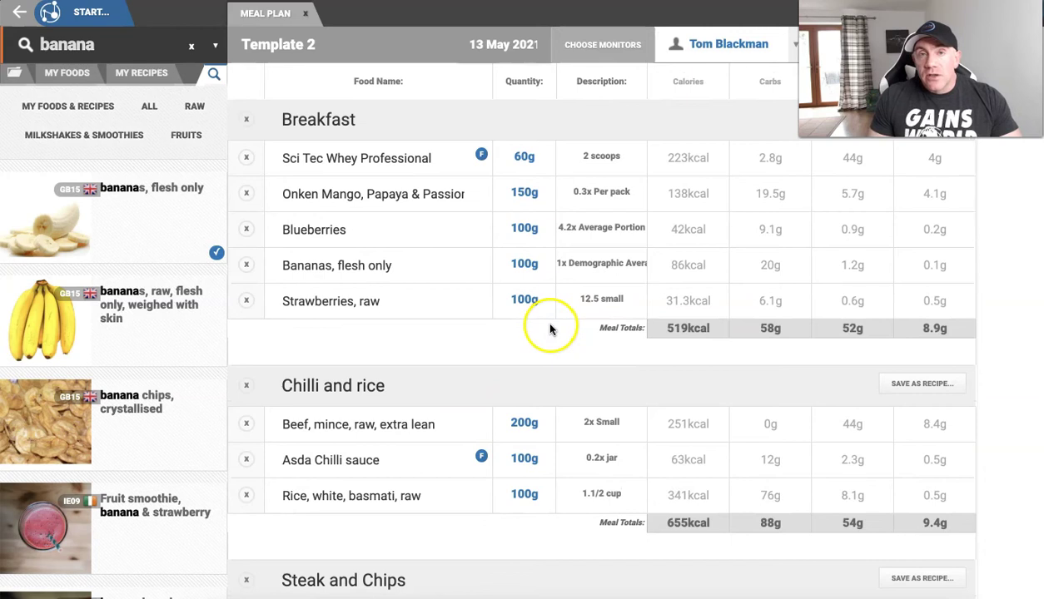
scroll(549, 329, down, 2)
scroll(550, 325, down, 9)
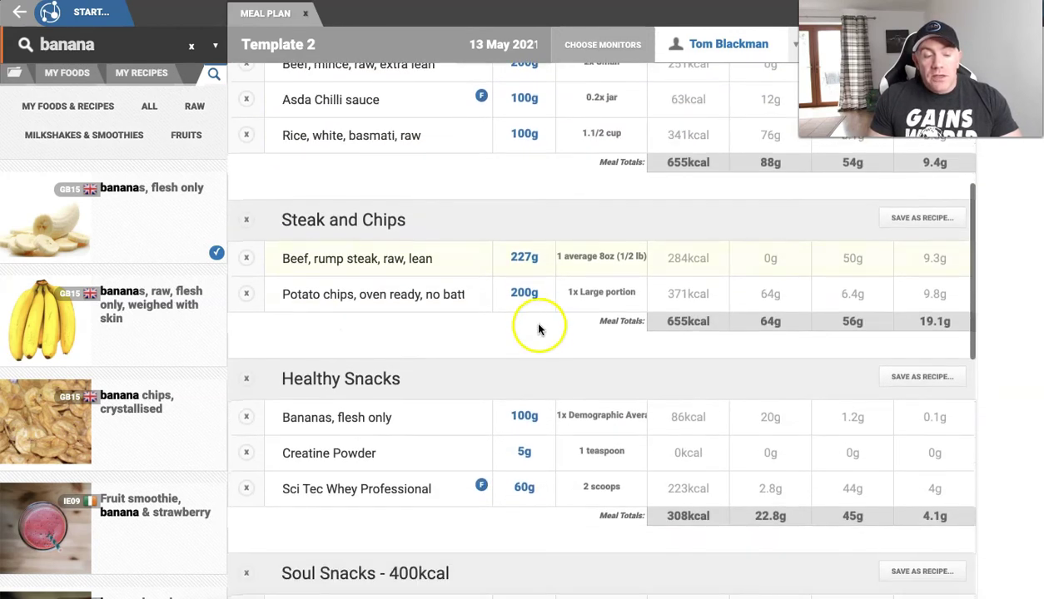
click(114, 48)
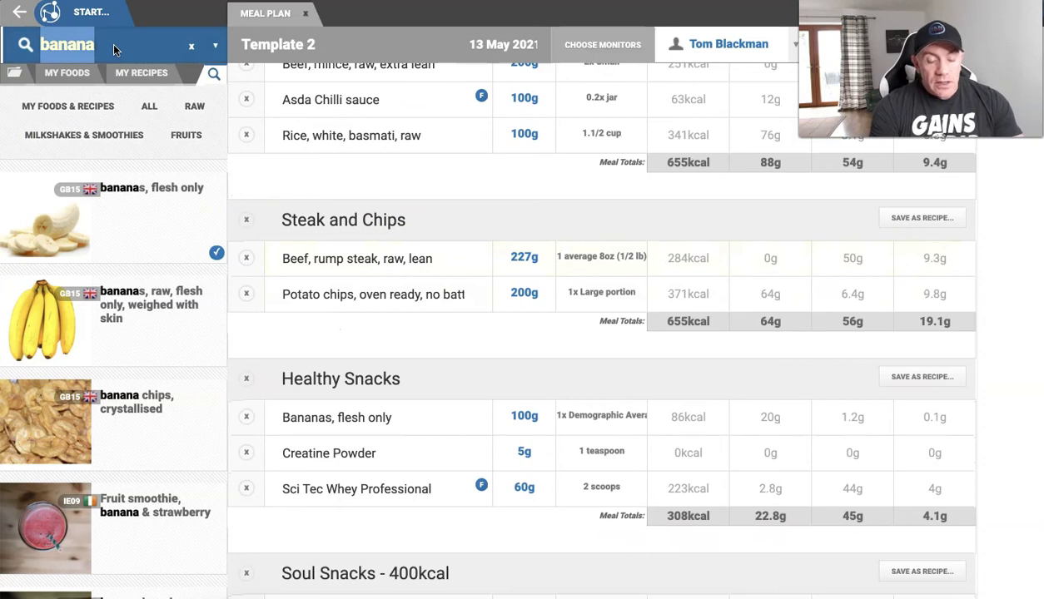
Add 200g of Chicken, light meat, raw (212kcal) to the Steak and Chips meal.
text(Chcie)
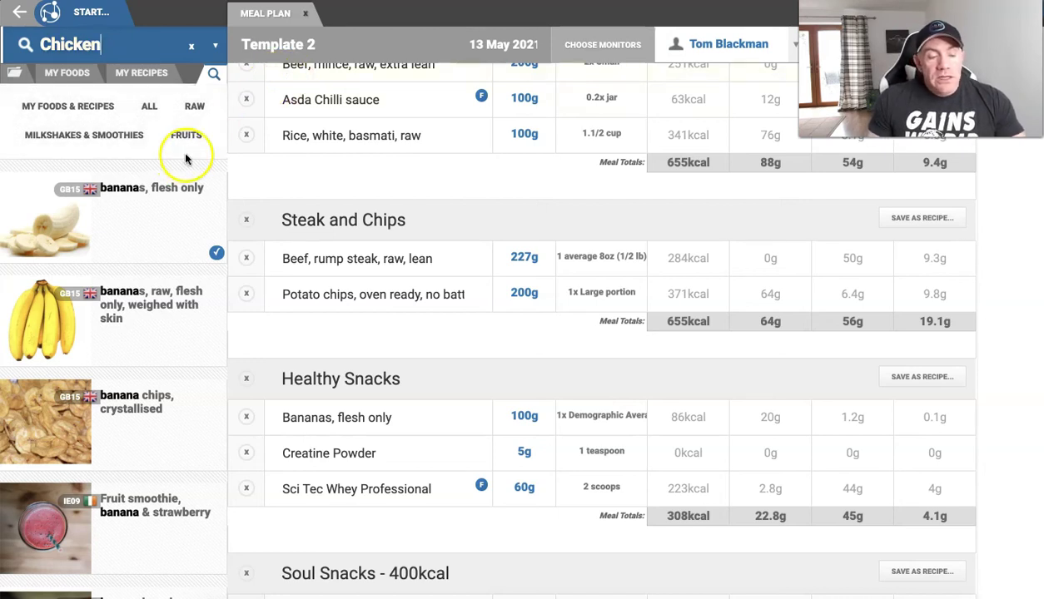
click(194, 109)
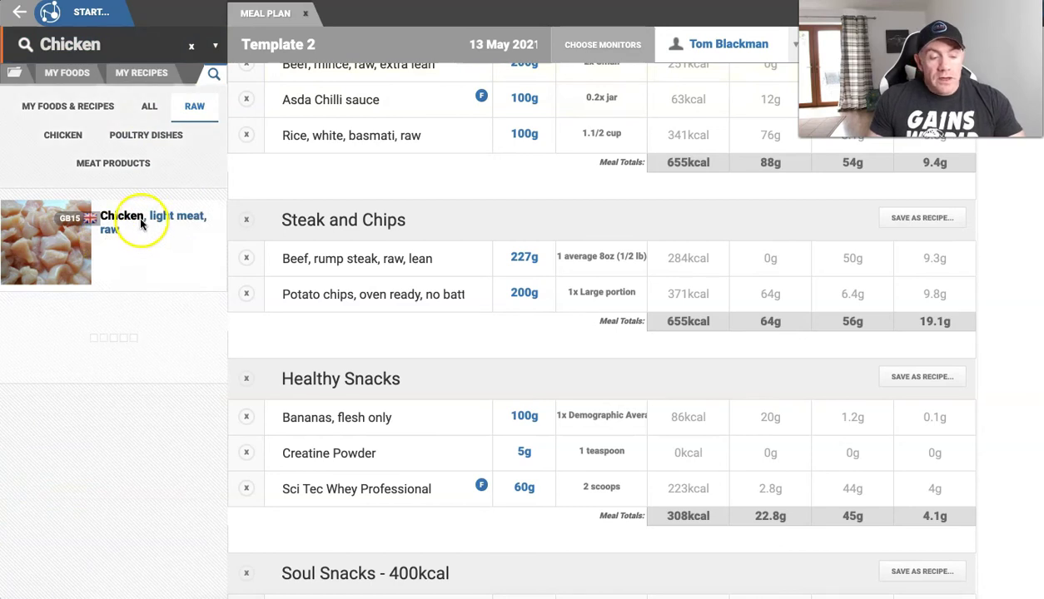
drag(192, 227, 373, 262)
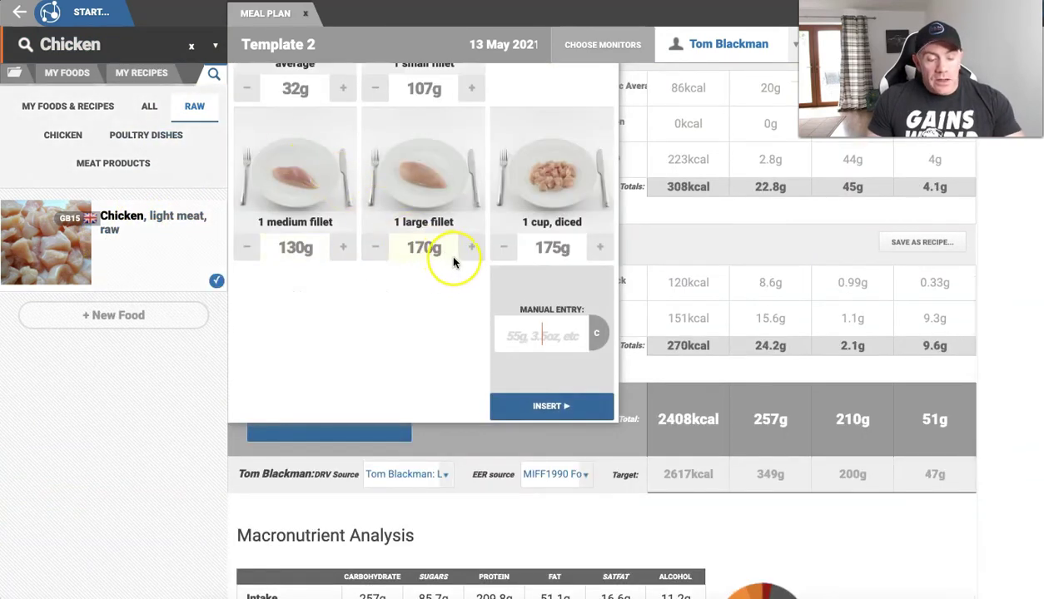
text(200)
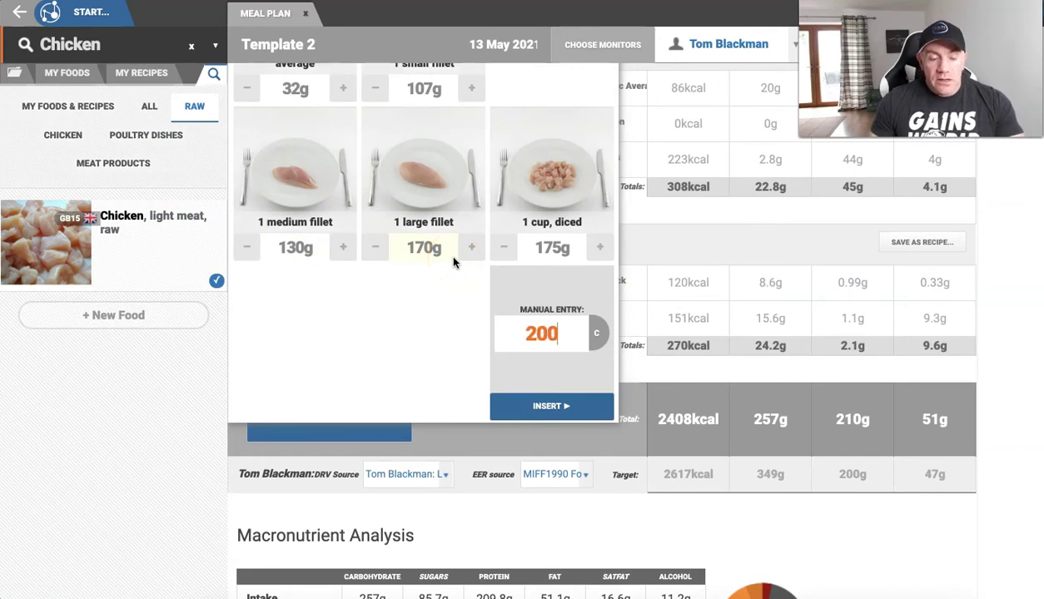
click(530, 408)
scroll(450, 283, up, 6)
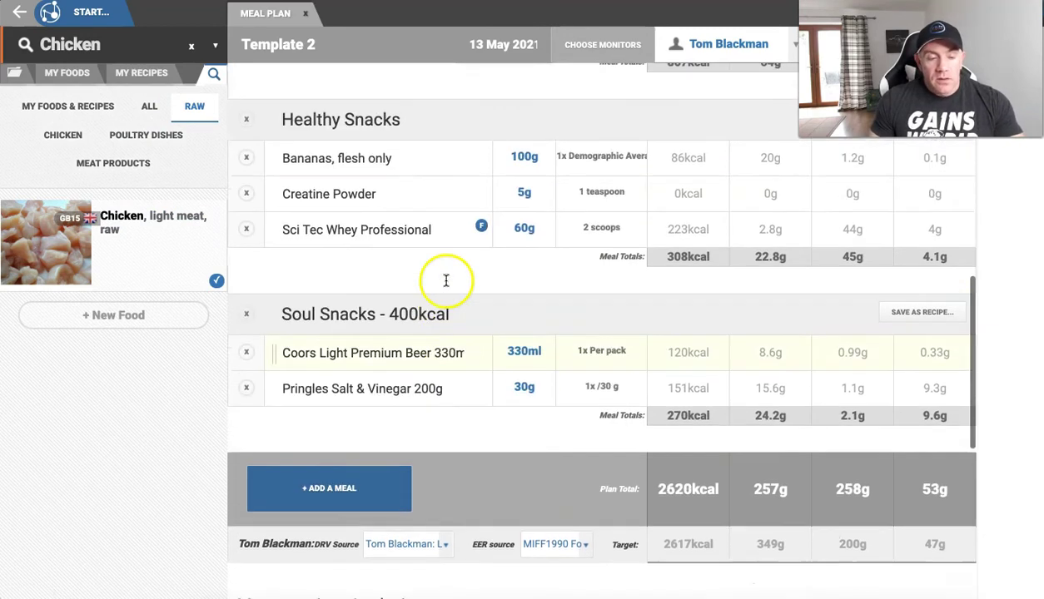
scroll(446, 283, down, 3)
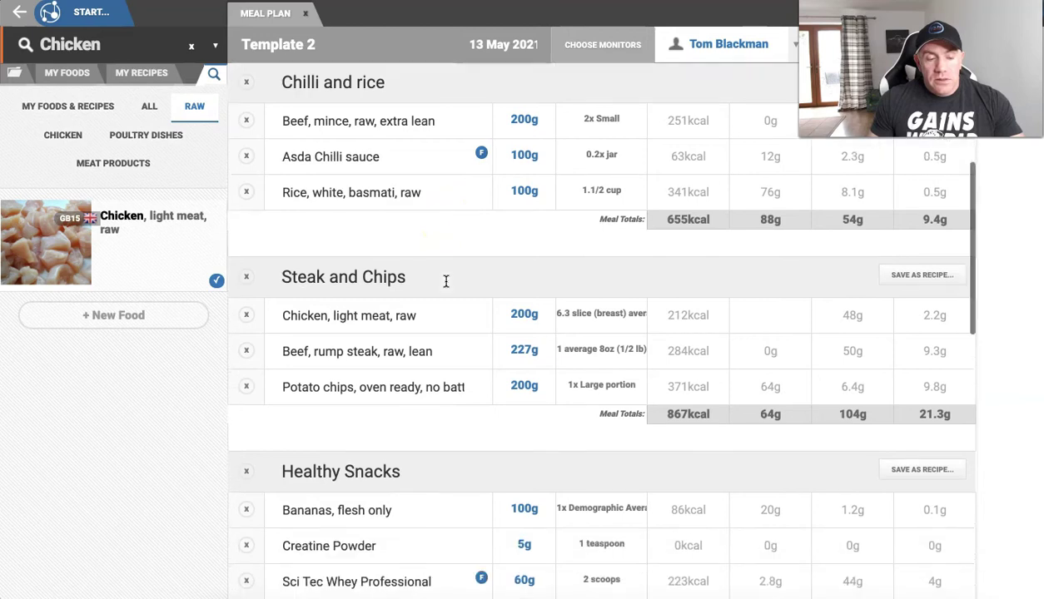
double_click(113, 46)
Add 100g of Rice, white, basmati, raw (341kcal) to Steak and Chips.
text(rice)
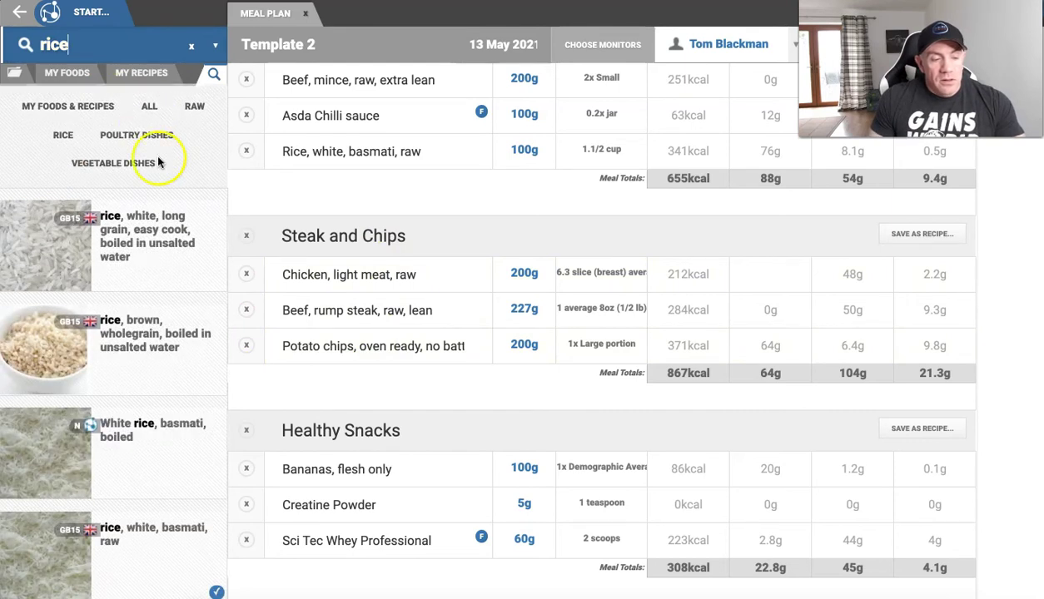
click(193, 105)
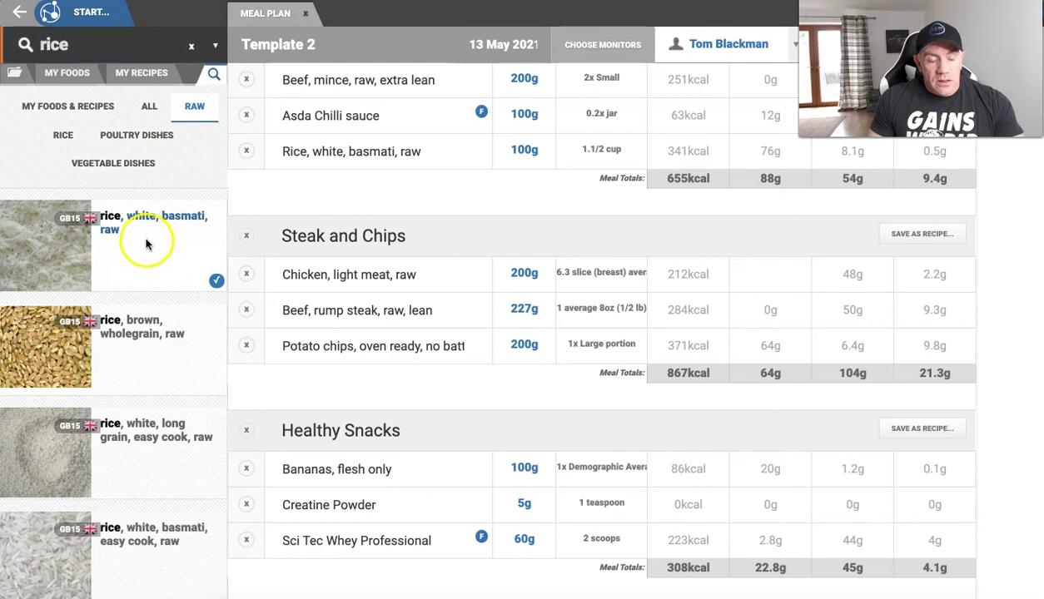
drag(139, 233, 383, 308)
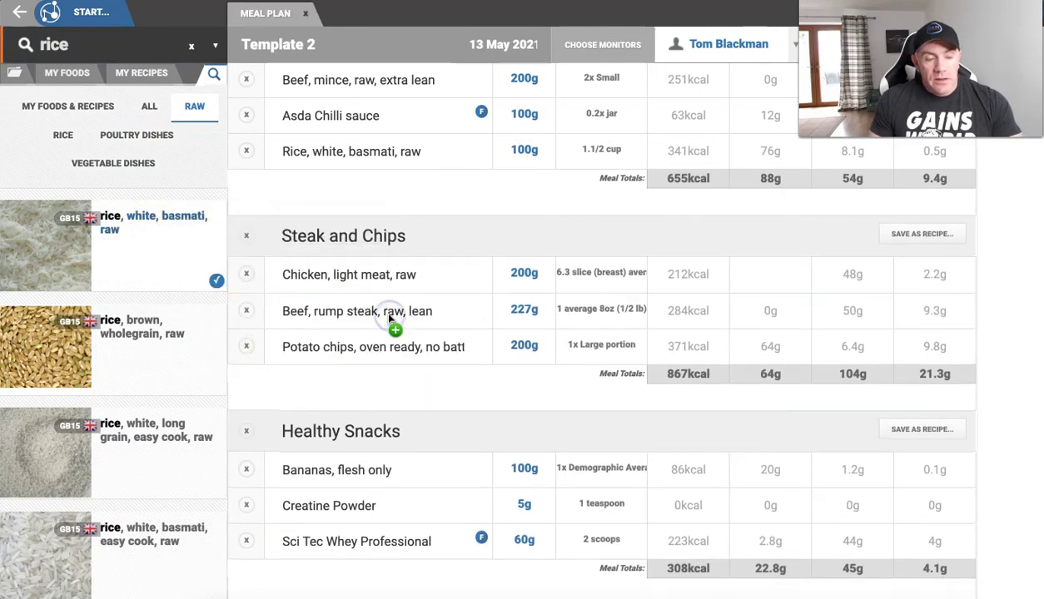
text(100)
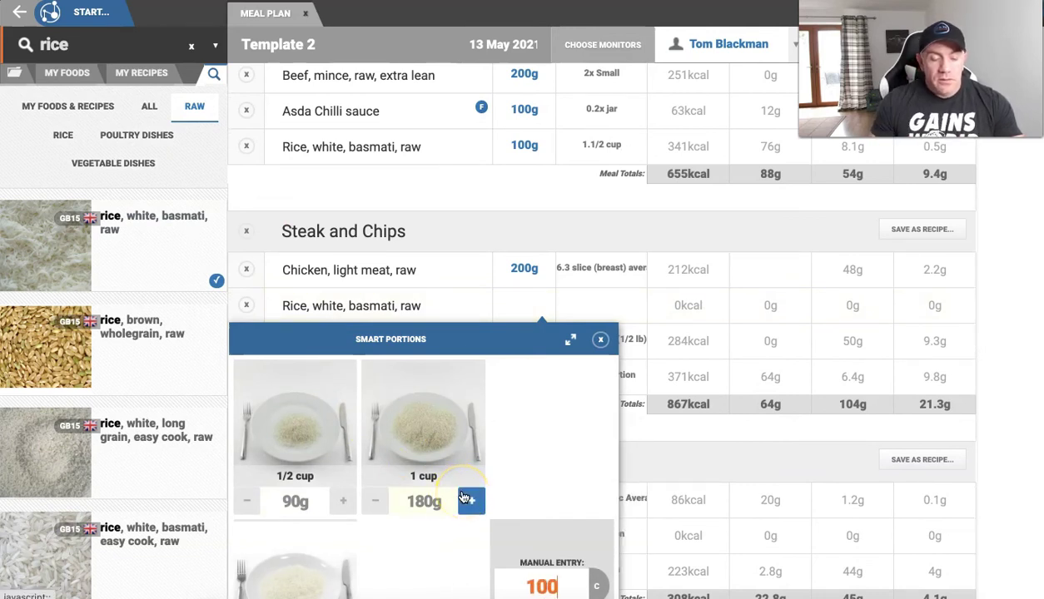
scroll(499, 491, down, 1)
click(528, 562)
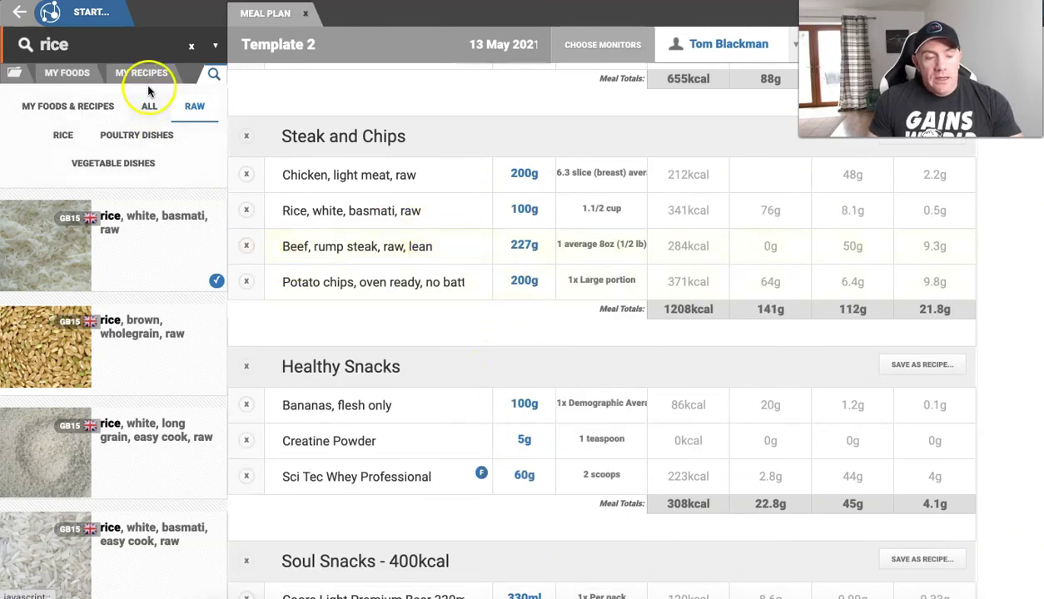
click(119, 44)
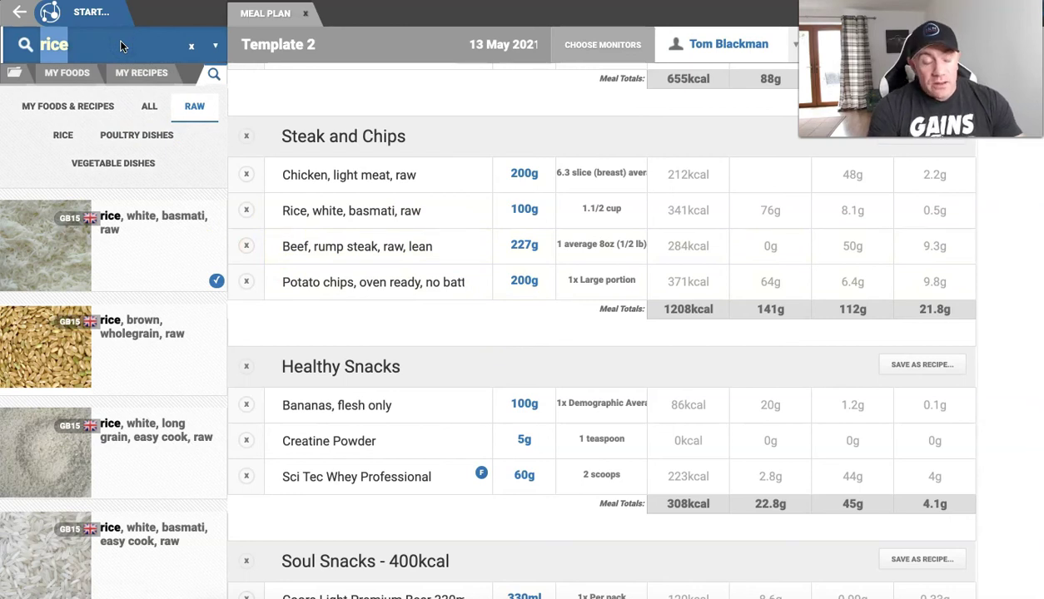
Search 'asda' and add 100g of asda tikka masala to Steak and Chips.
key(BackSpace)
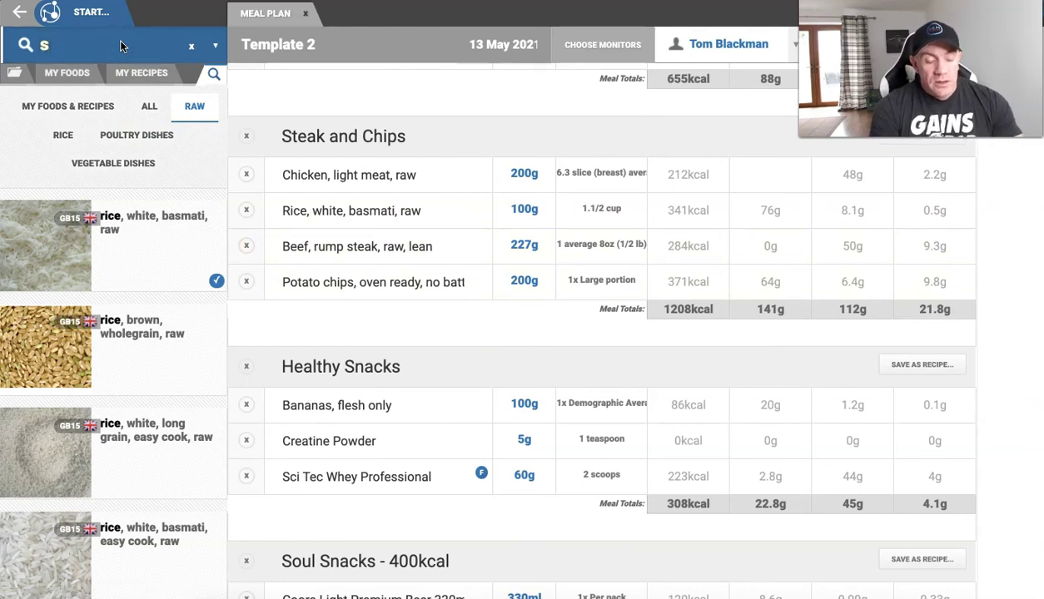
text(asda)
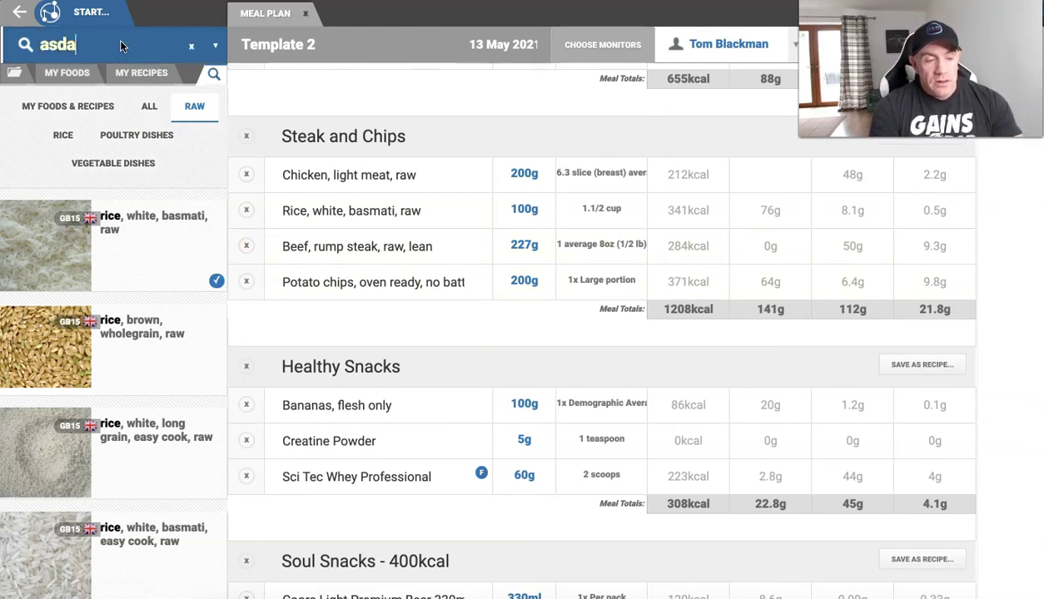
key(Return)
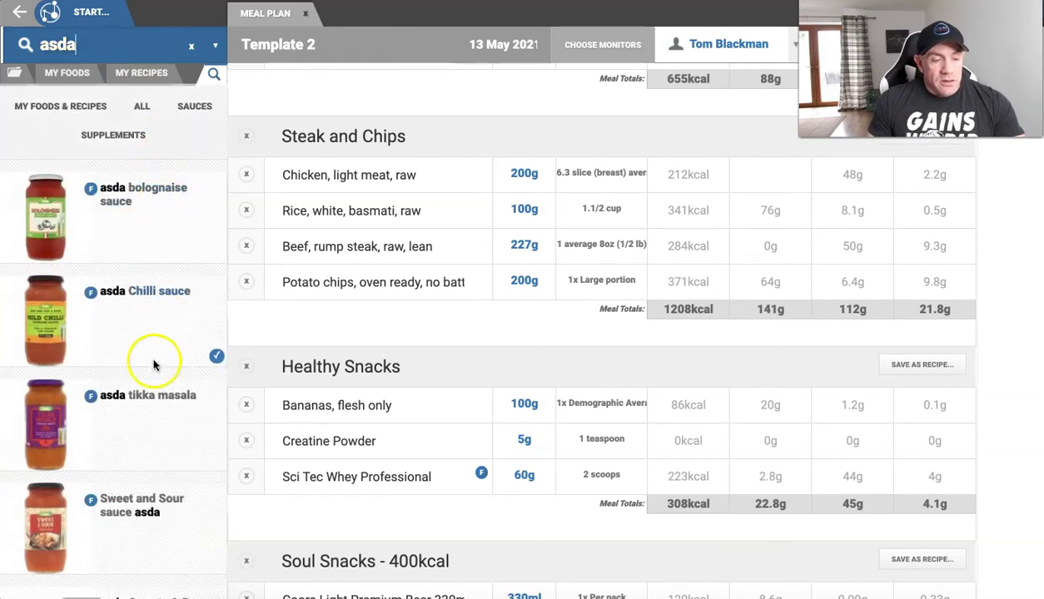
scroll(150, 372, down, 1)
mouse_move(139, 343)
drag(139, 343, 409, 174)
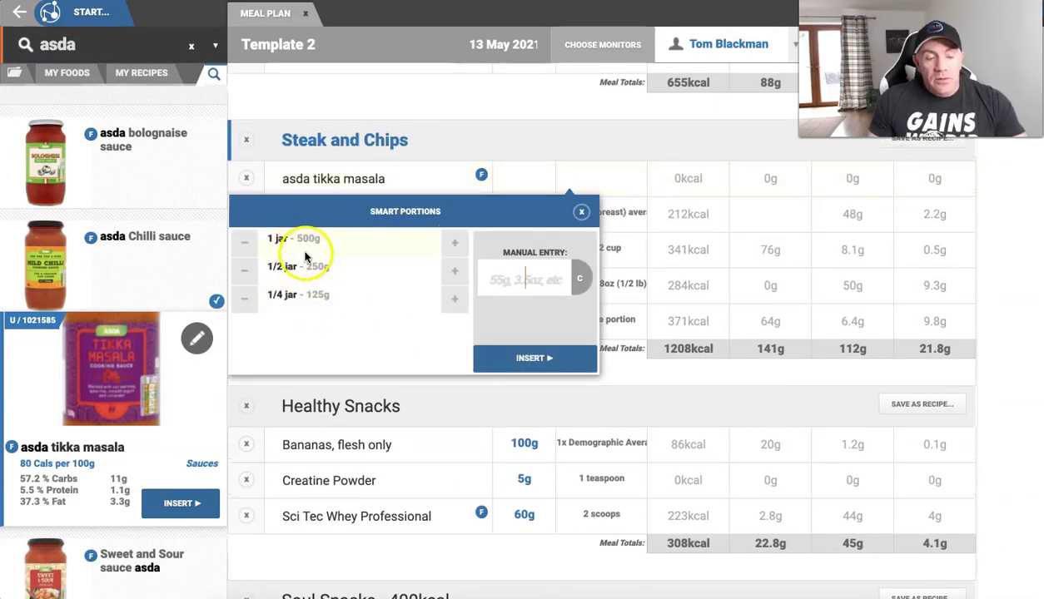
text(100)
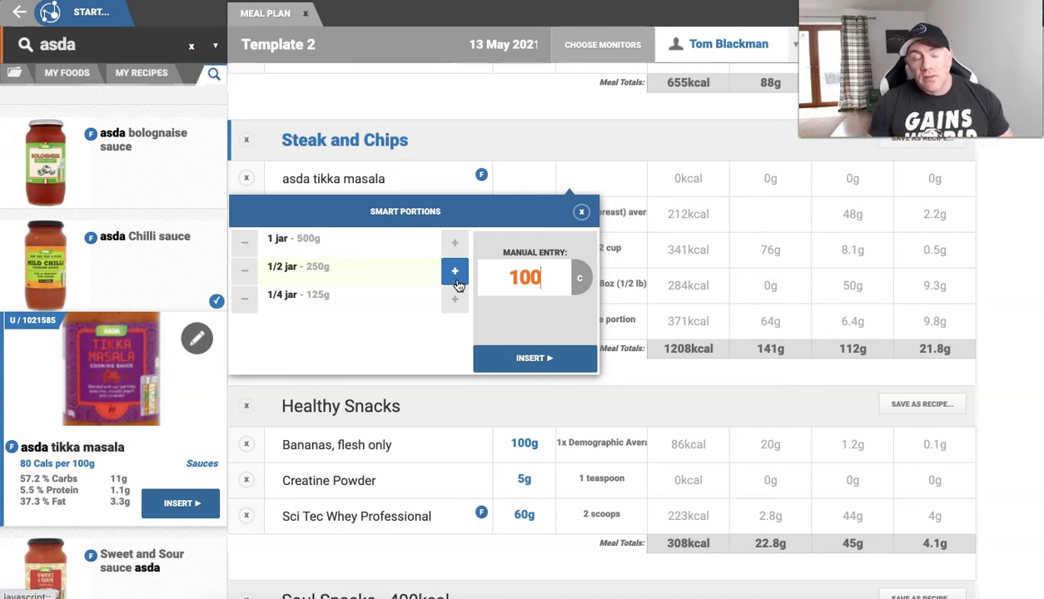
click(546, 358)
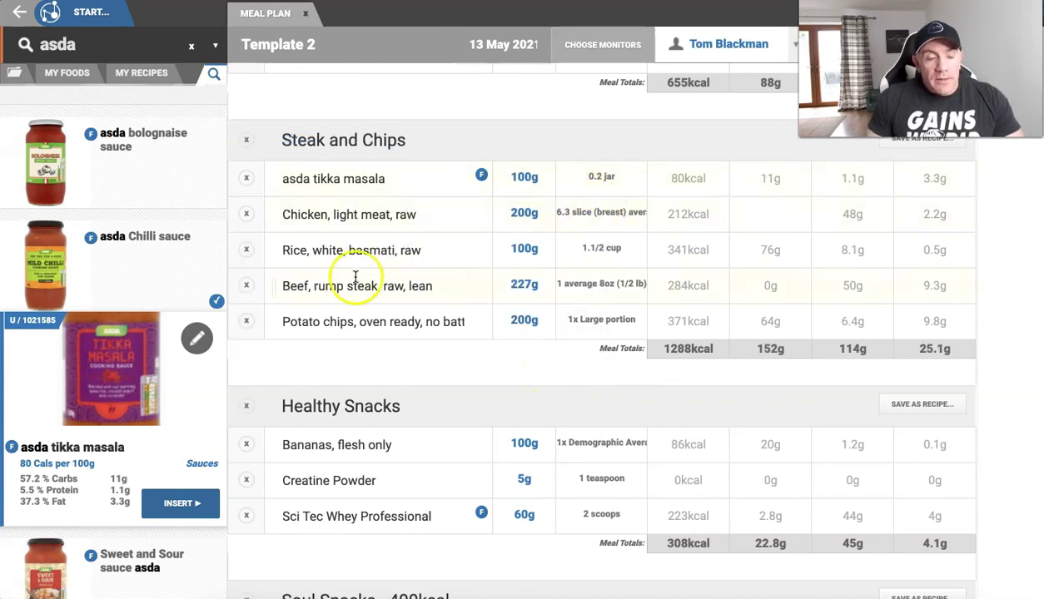
Delete Potato chips and Beef, rump steak from Steak and Chips, leaving a 633kcal meal.
click(250, 325)
click(247, 287)
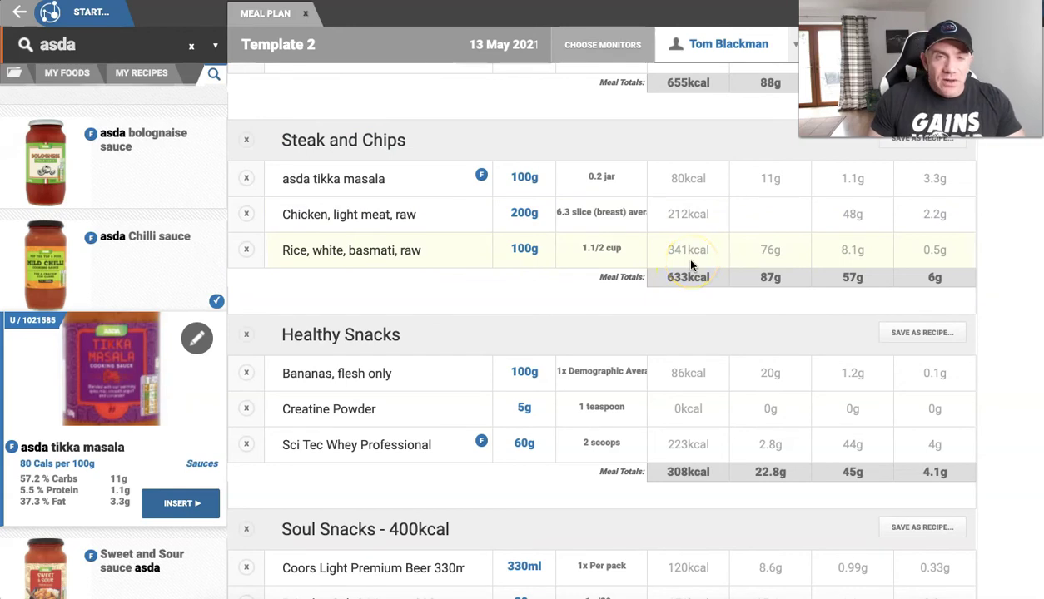
scroll(690, 265, up, 5)
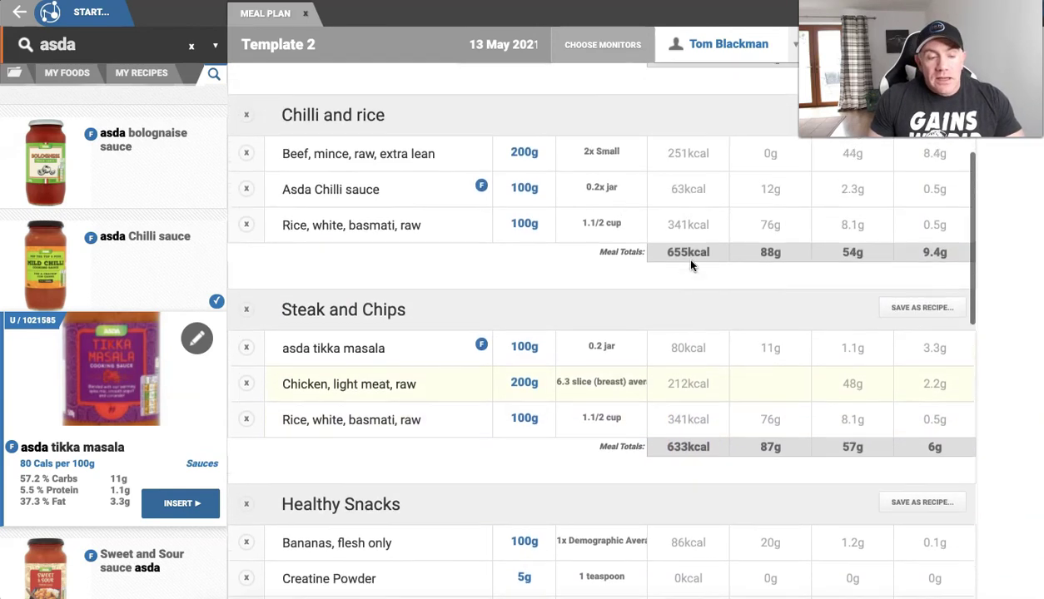
scroll(690, 265, up, 3)
scroll(483, 240, down, 2)
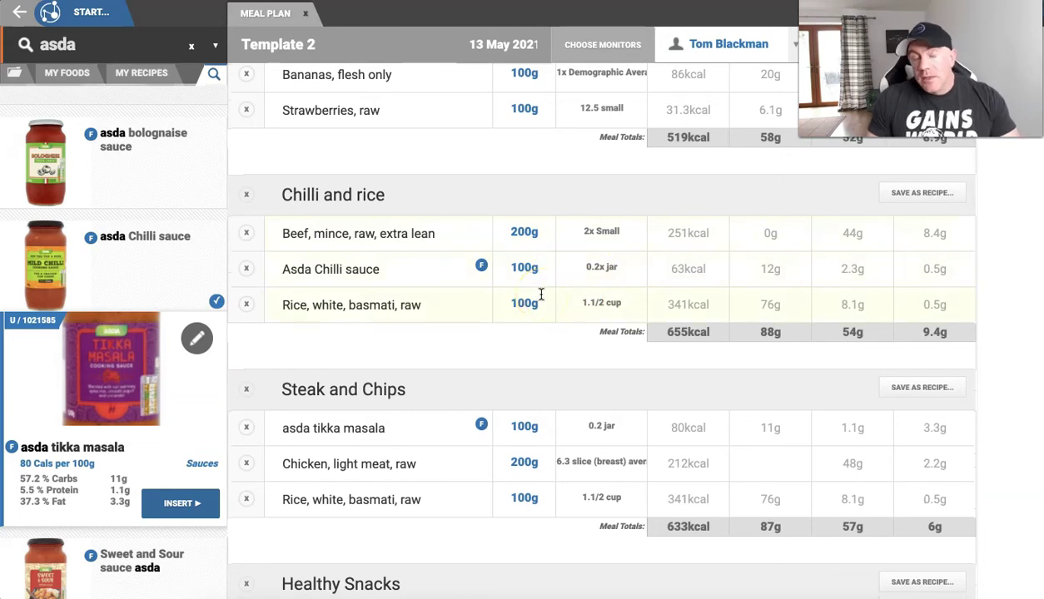
scroll(426, 299, down, 1)
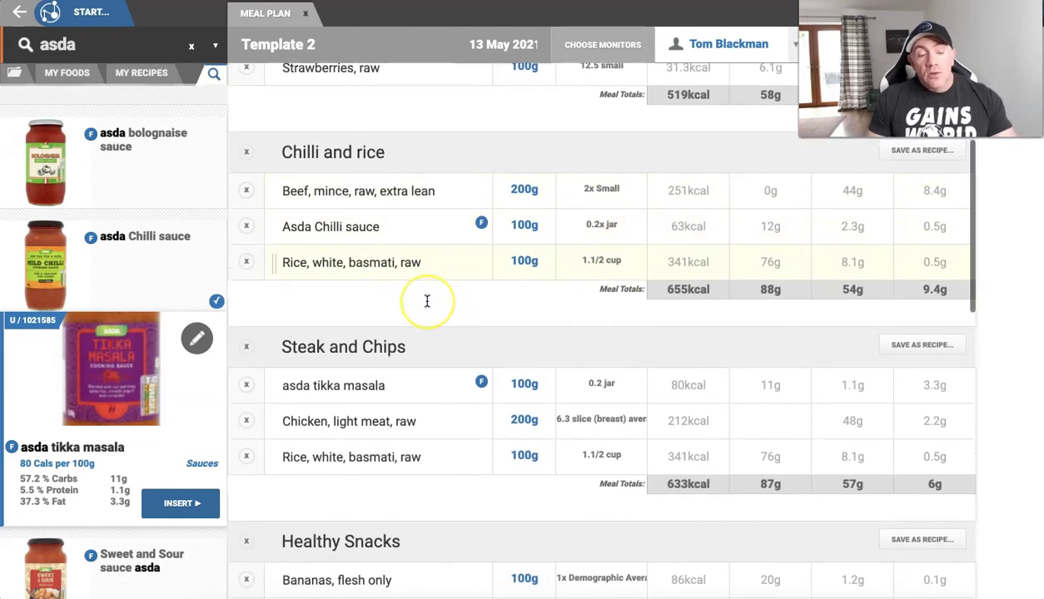
scroll(426, 301, up, 1)
click(416, 269)
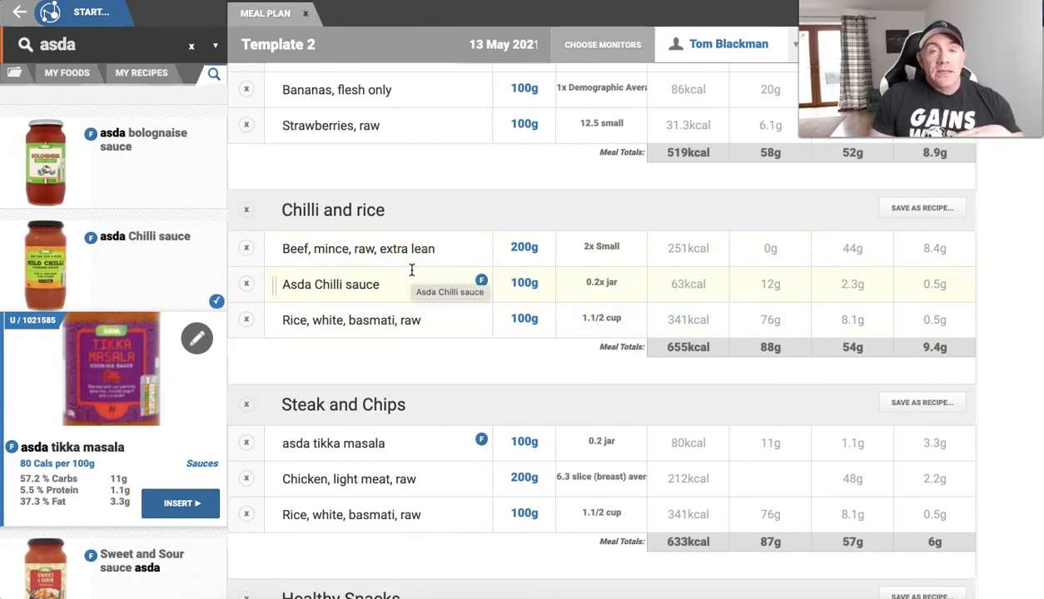
scroll(408, 278, up, 3)
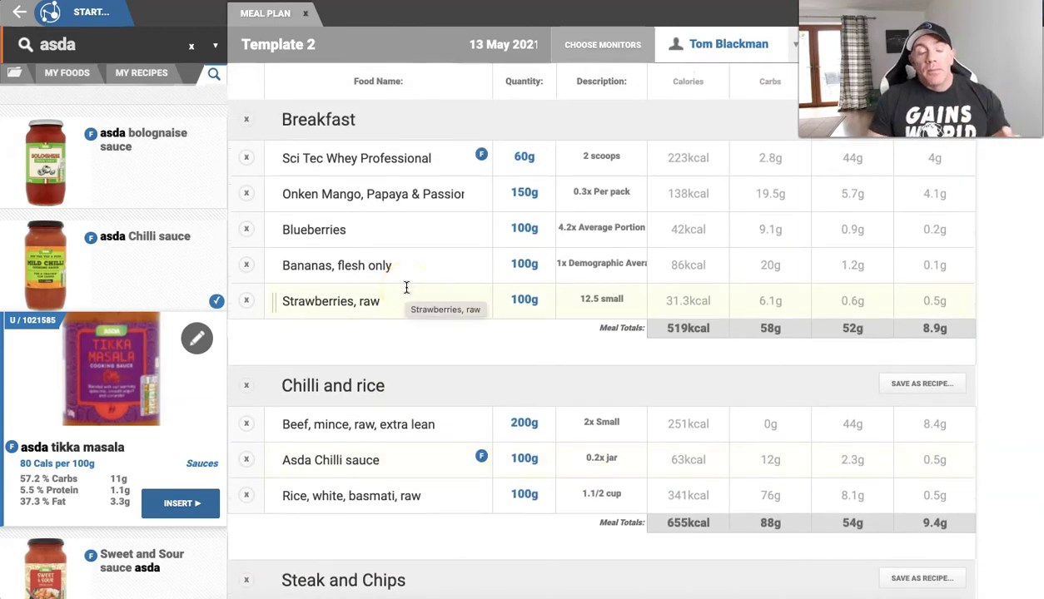
scroll(457, 318, down, 1)
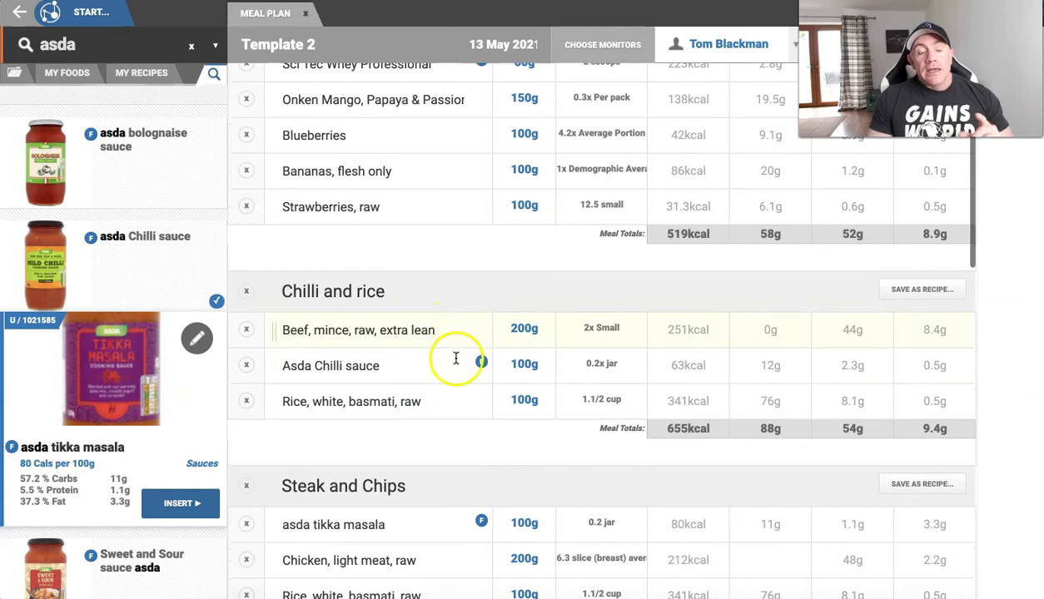
scroll(456, 359, down, 1)
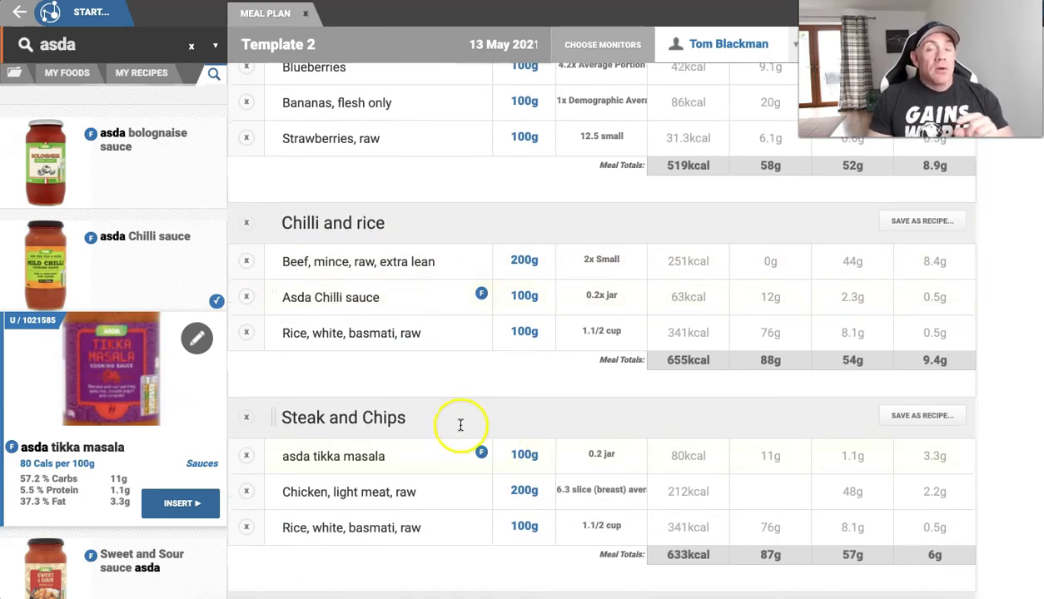
scroll(460, 424, down, 1)
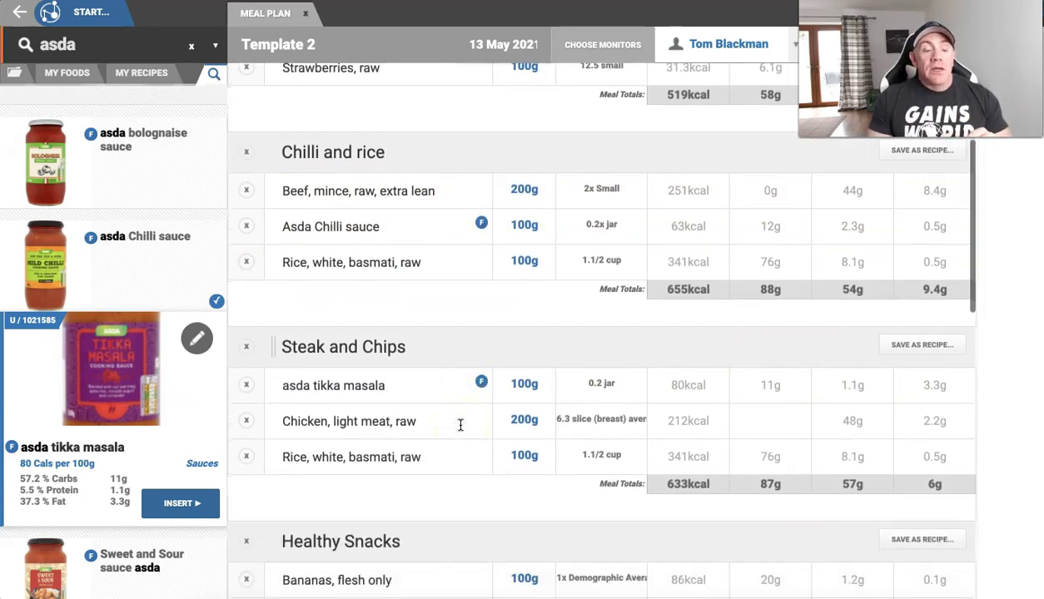
Replace the 'Steak and Chips' meal title with 'Chicken Tikka and rice'.
click(424, 346)
key(BackSpace)
key(BackSpace)
key(BackSpace)
key(BackSpace)
key(BackSpace)
key(BackSpace)
key(BackSpace)
key(BackSpace)
key(BackSpace)
key(BackSpace)
key(BackSpace)
key(BackSpace)
key(BackSpace)
key(BackSpace)
key(BackSpace)
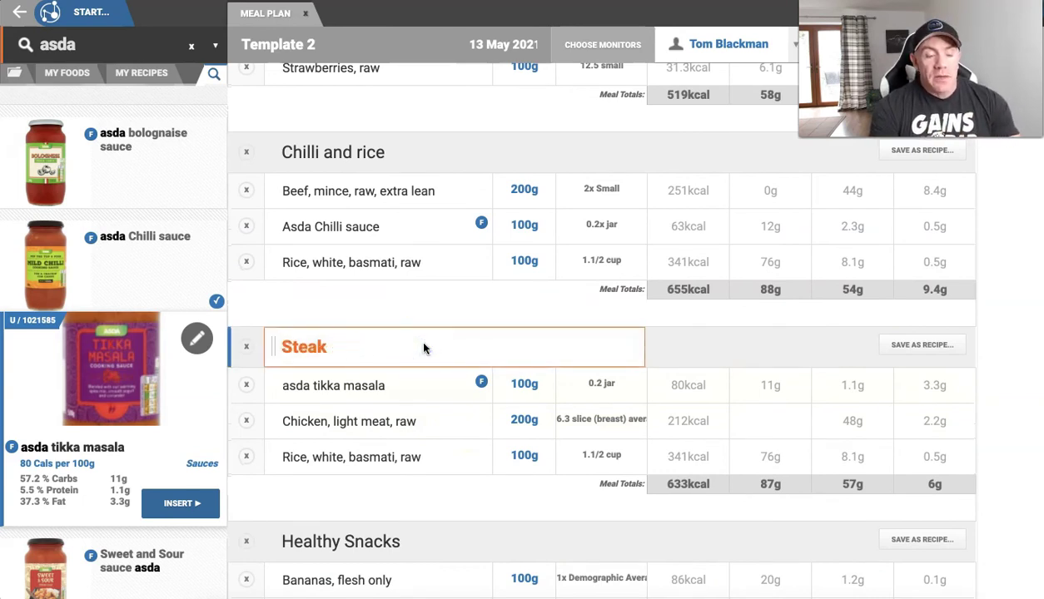
text(C)
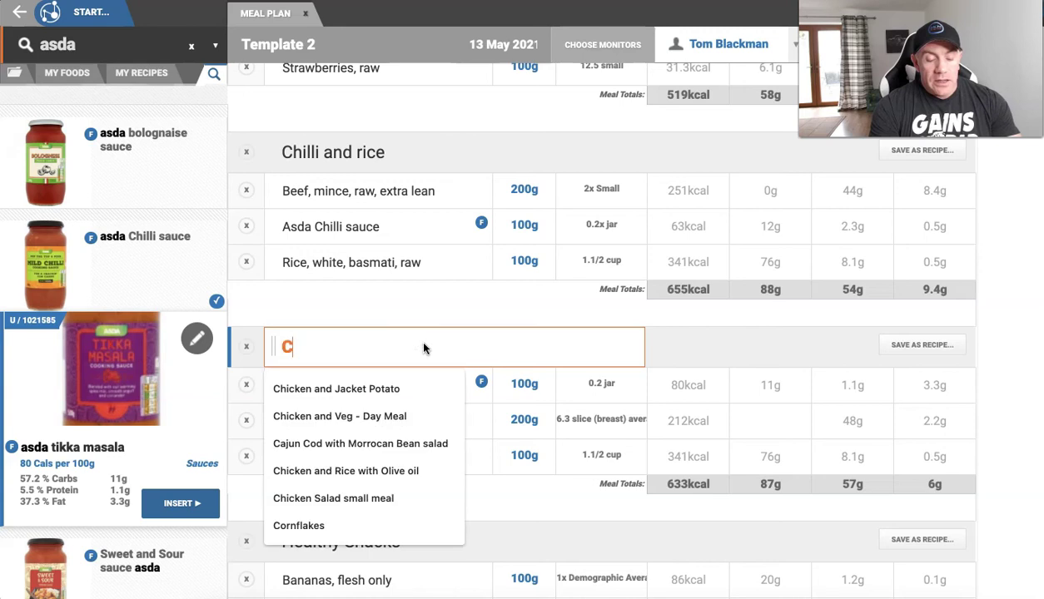
text(hicken T)
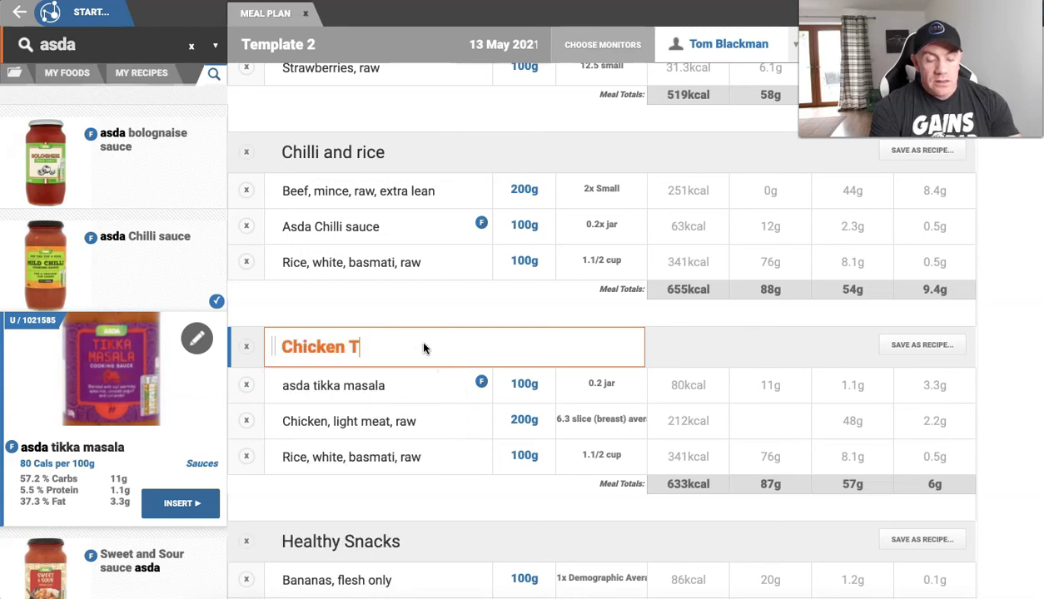
text(ikka and rice)
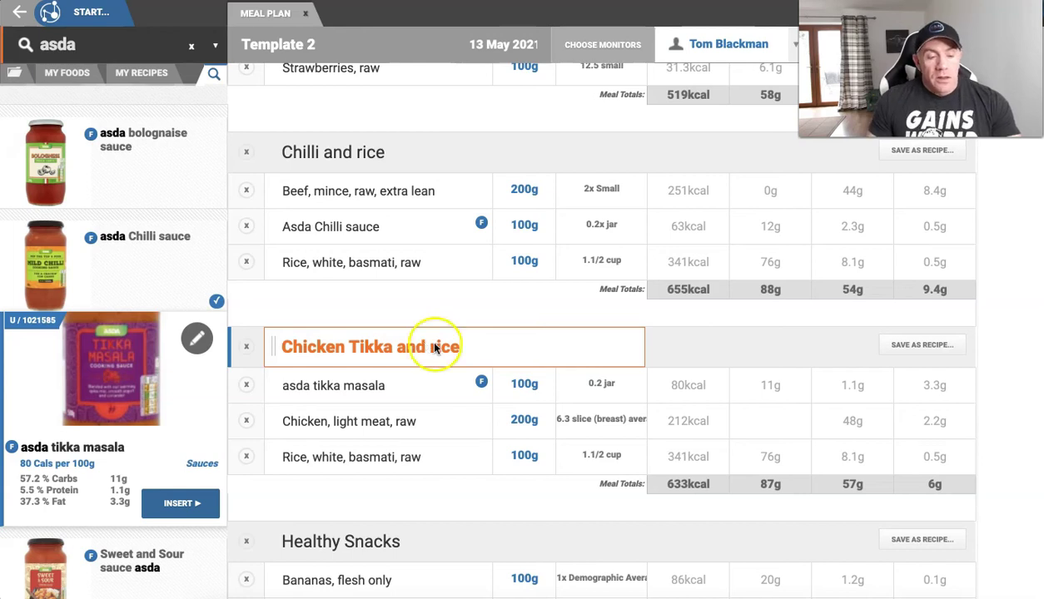
scroll(385, 268, down, 1)
scroll(387, 268, up, 1)
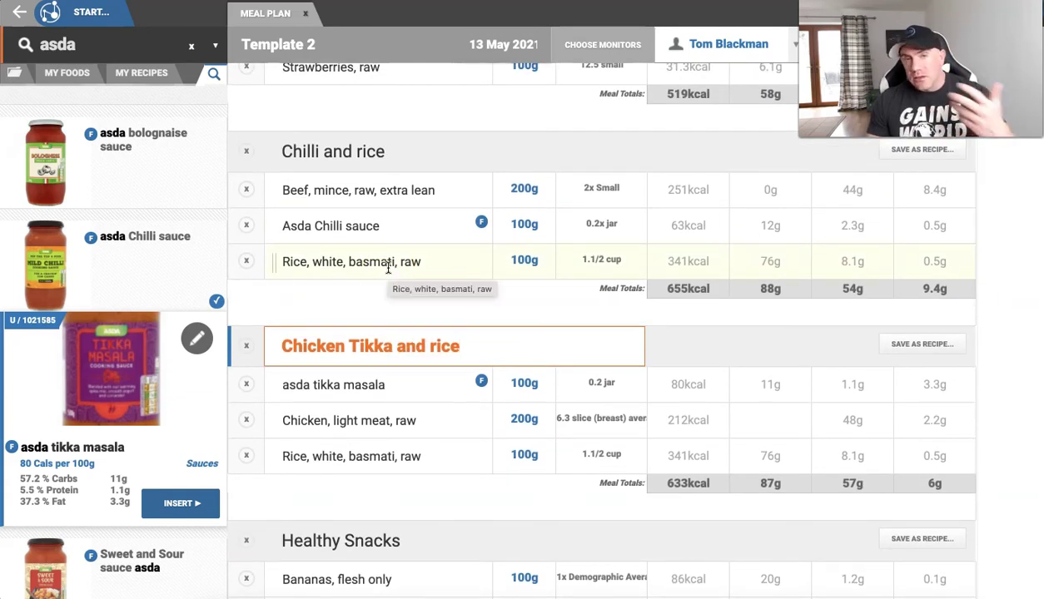
Search 'flapjack ma' and add one 90g Ma Baker Flapjack bar to Soul Snacks.
scroll(401, 321, down, 4)
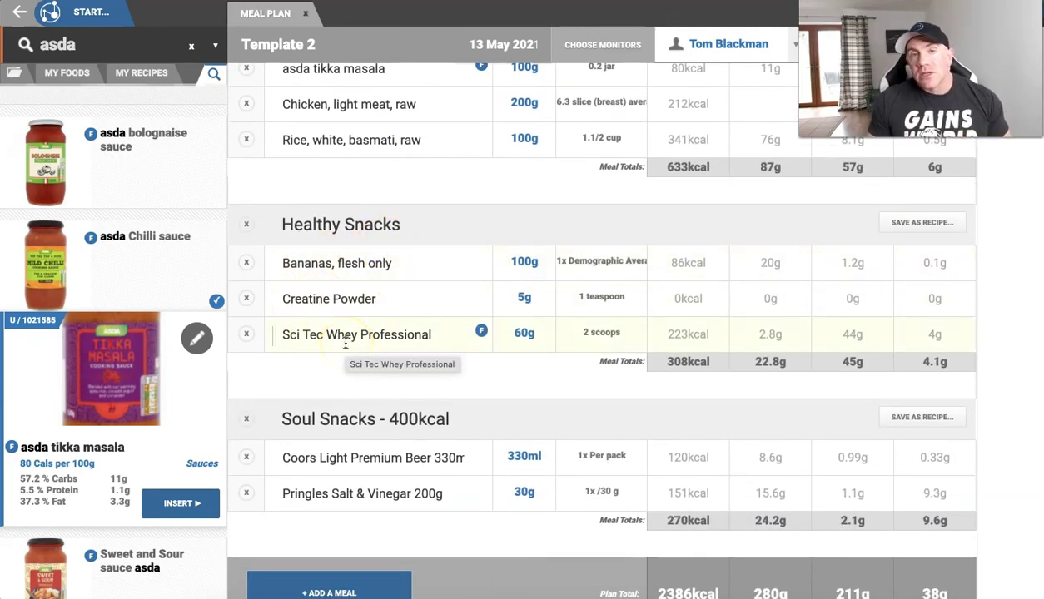
scroll(377, 408, down, 1)
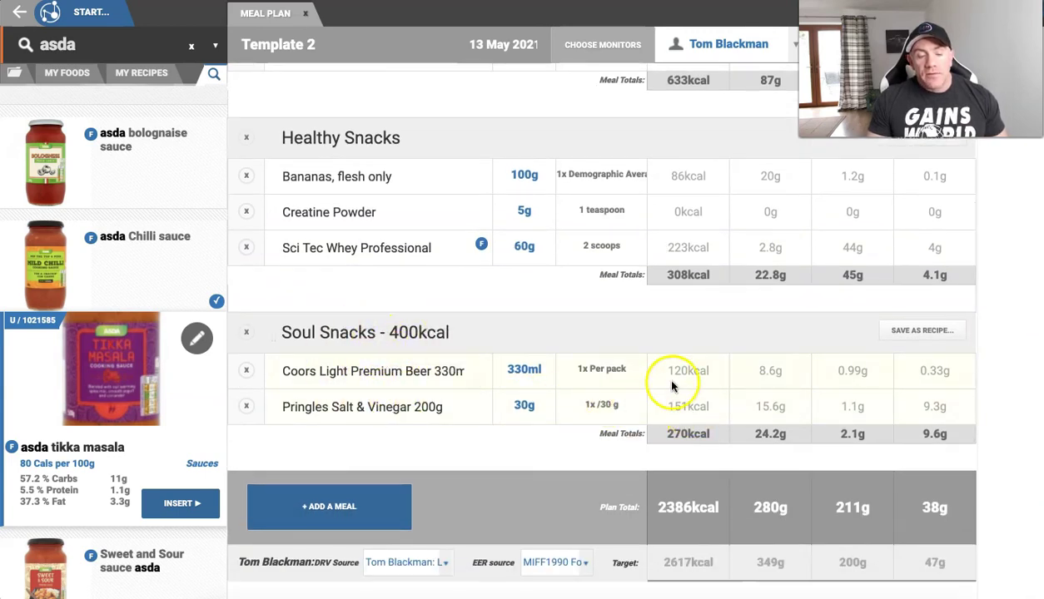
scroll(634, 455, down, 1)
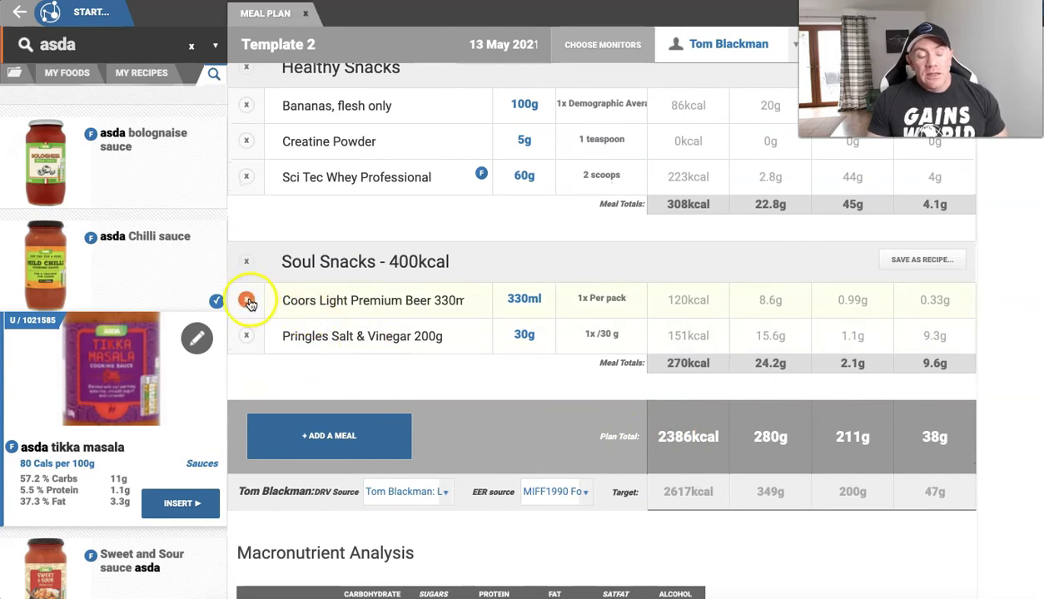
click(105, 41)
text(flapjack)
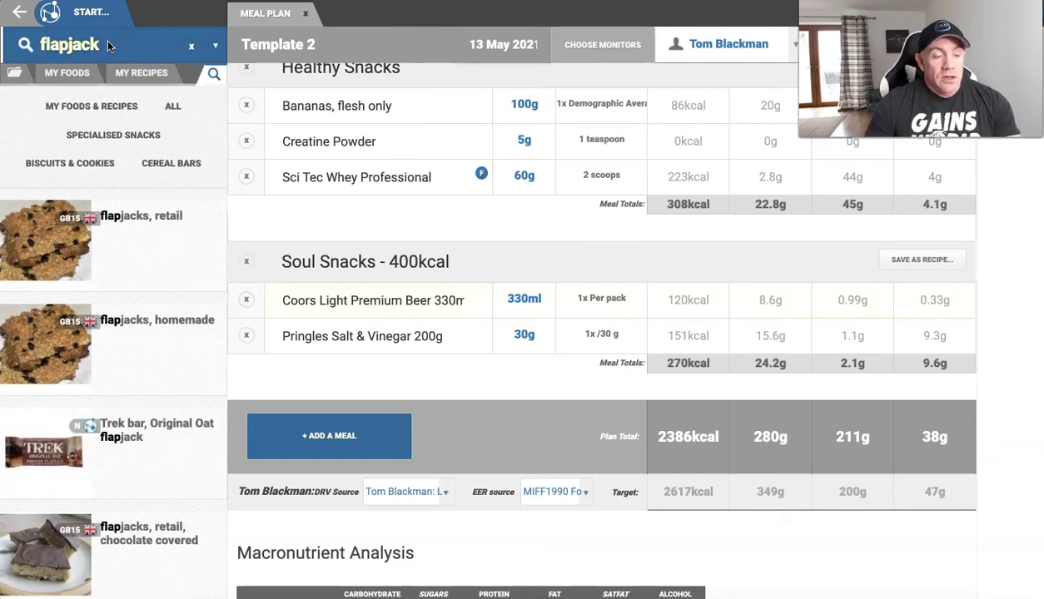
scroll(106, 262, down, 10)
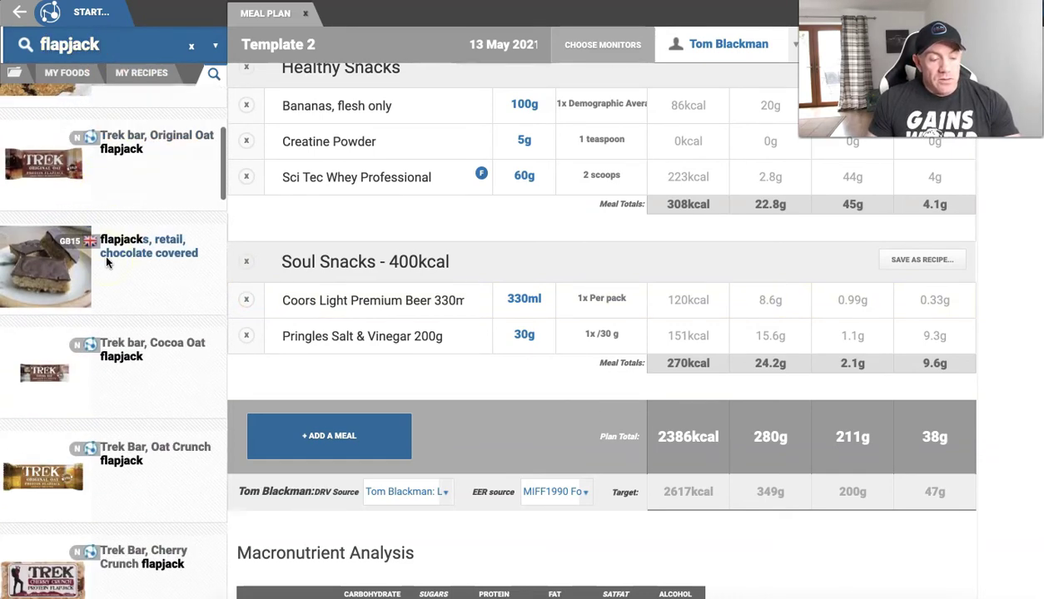
scroll(106, 262, down, 10)
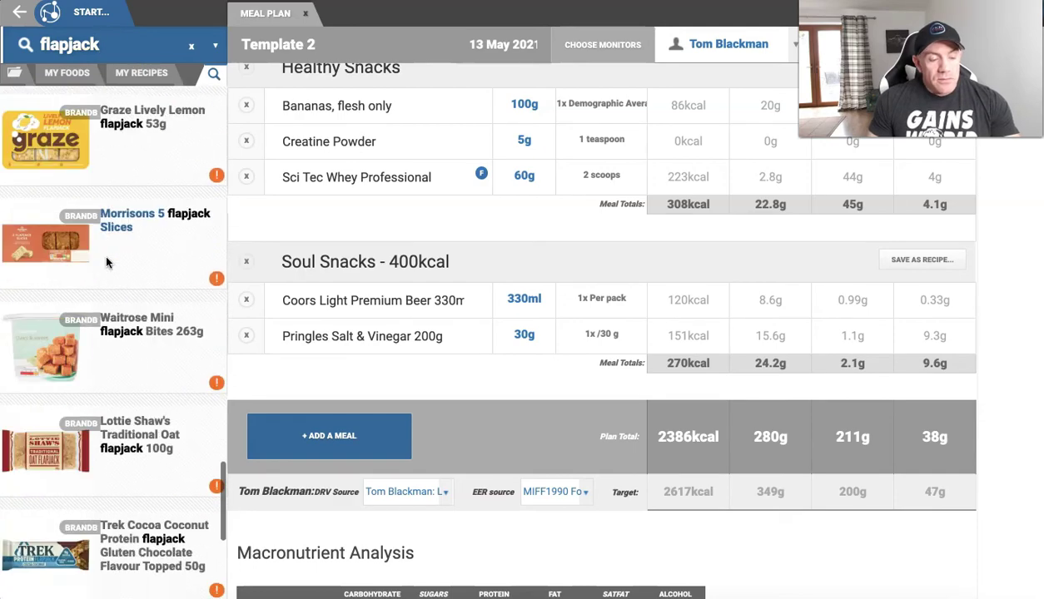
scroll(142, 297, down, 8)
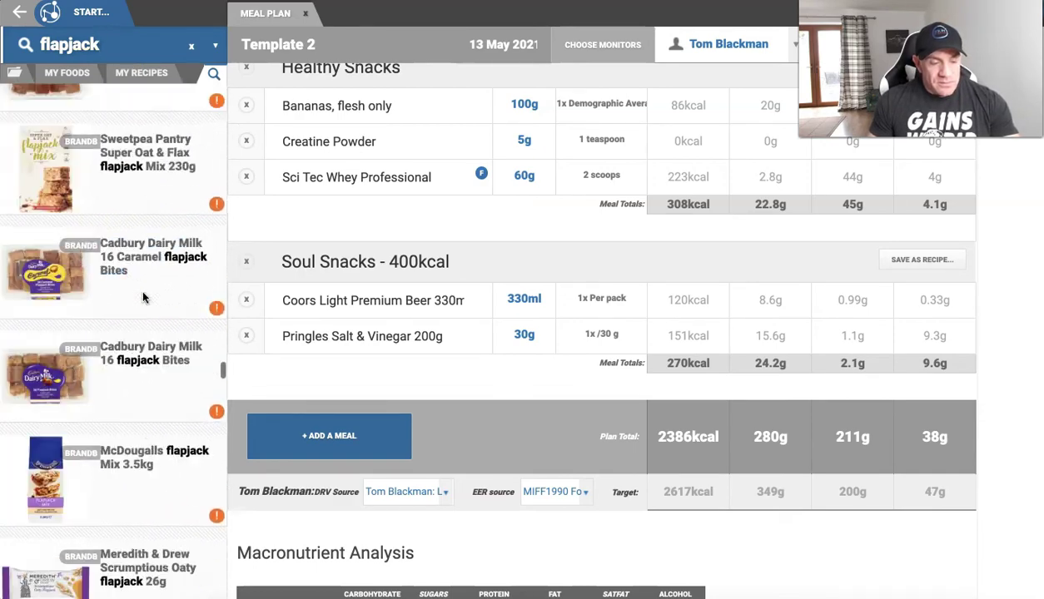
click(139, 51)
text(ma)
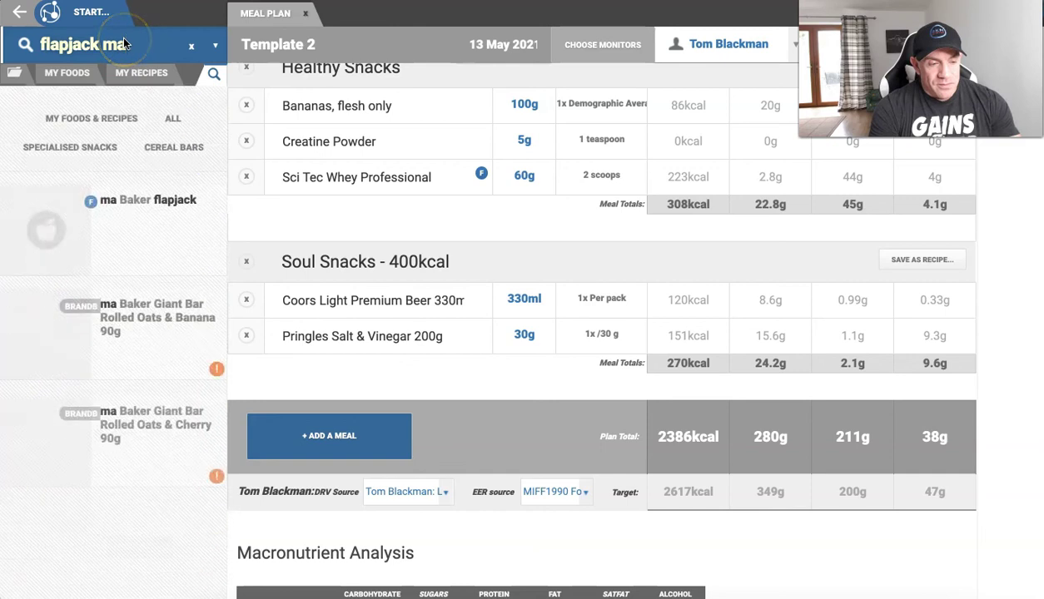
click(144, 221)
drag(139, 210, 400, 303)
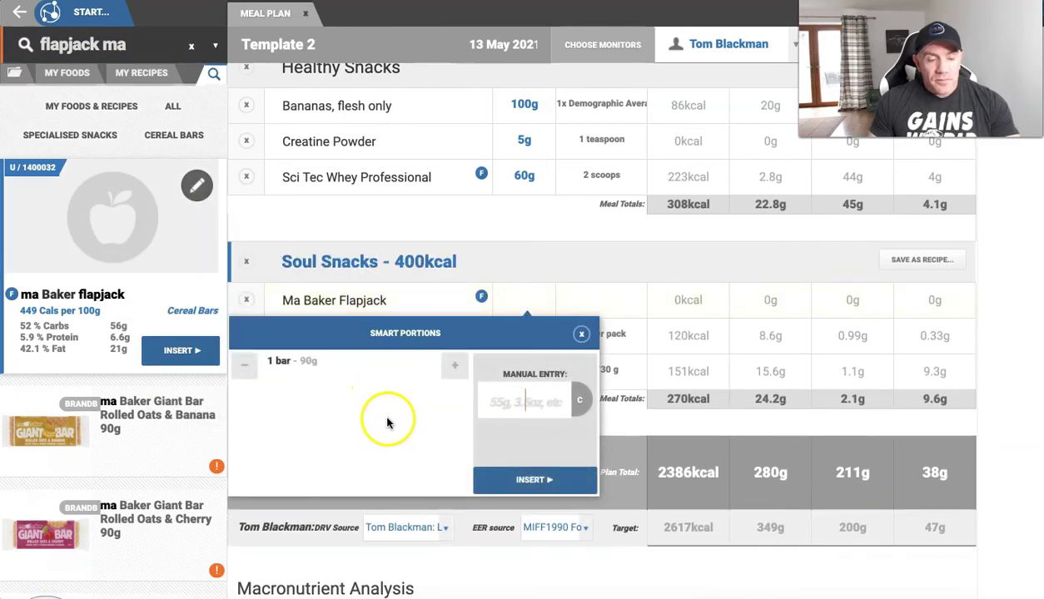
click(455, 365)
click(523, 483)
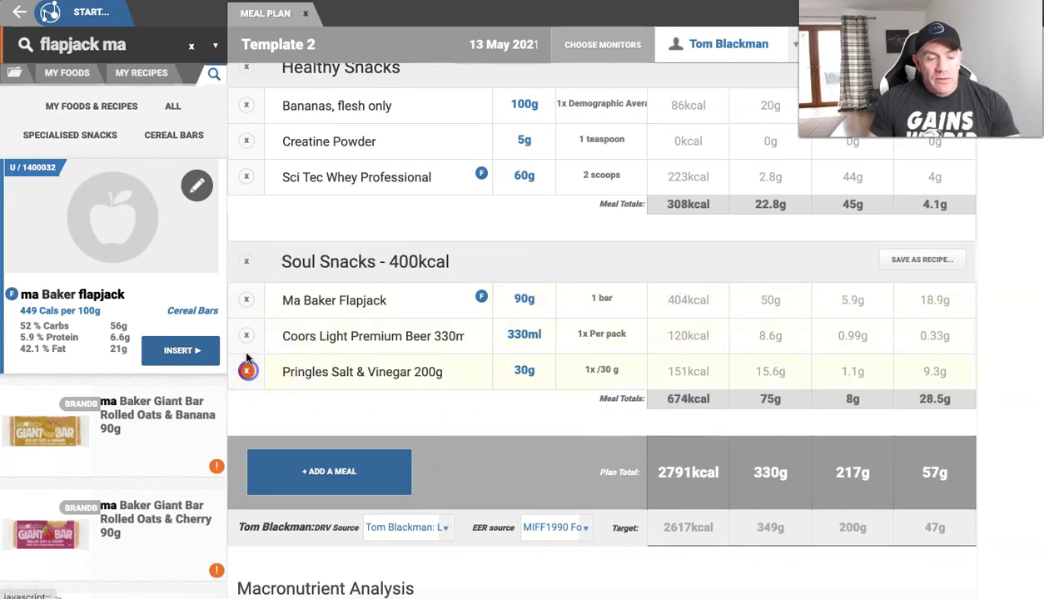
Remove the Pringles and Coors Light rows from Soul Snacks.
click(246, 372)
click(246, 335)
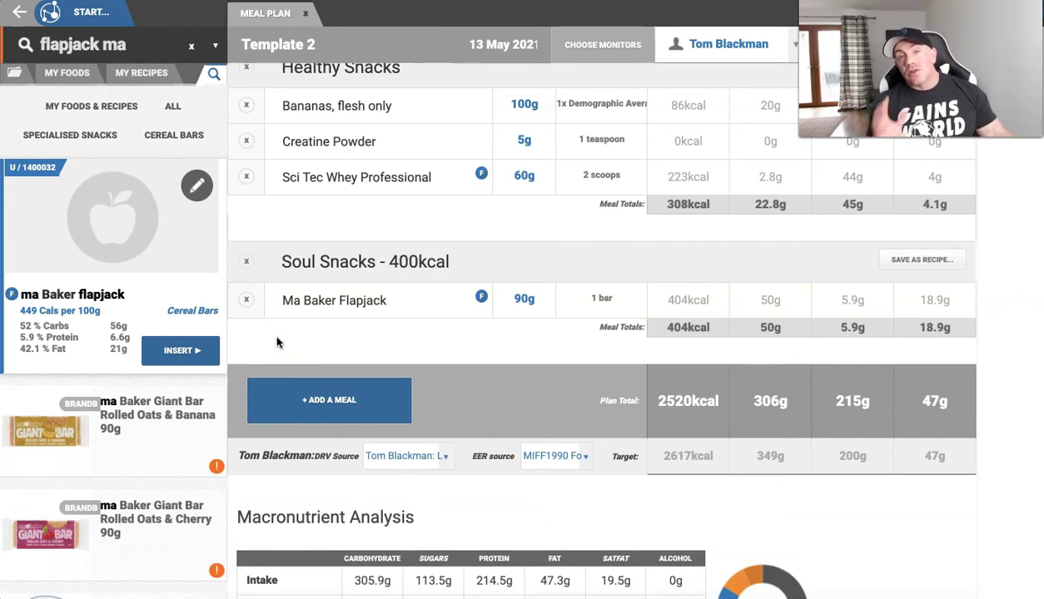
click(386, 278)
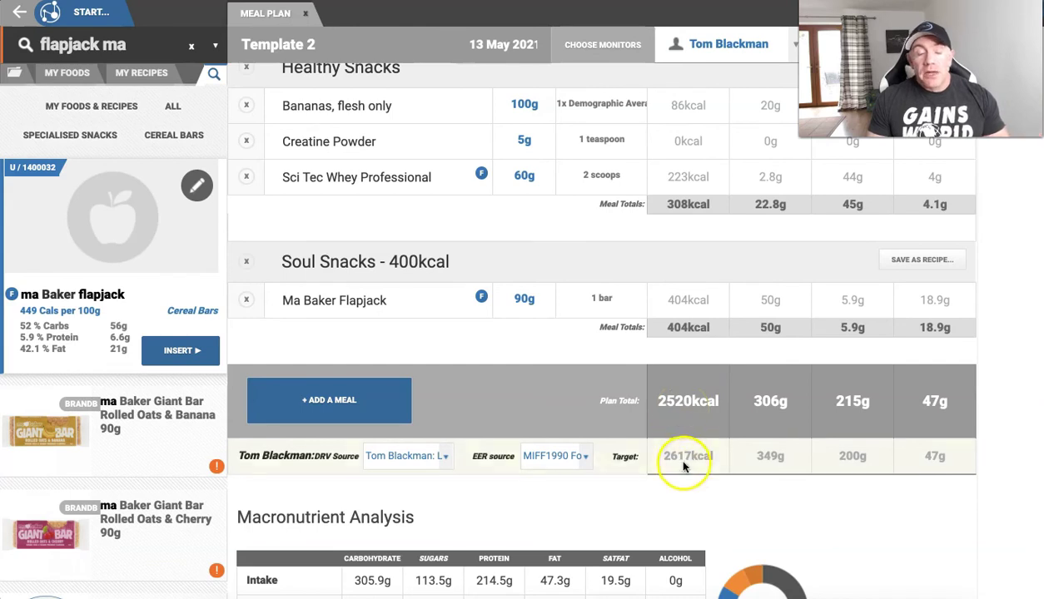
scroll(582, 413, down, 3)
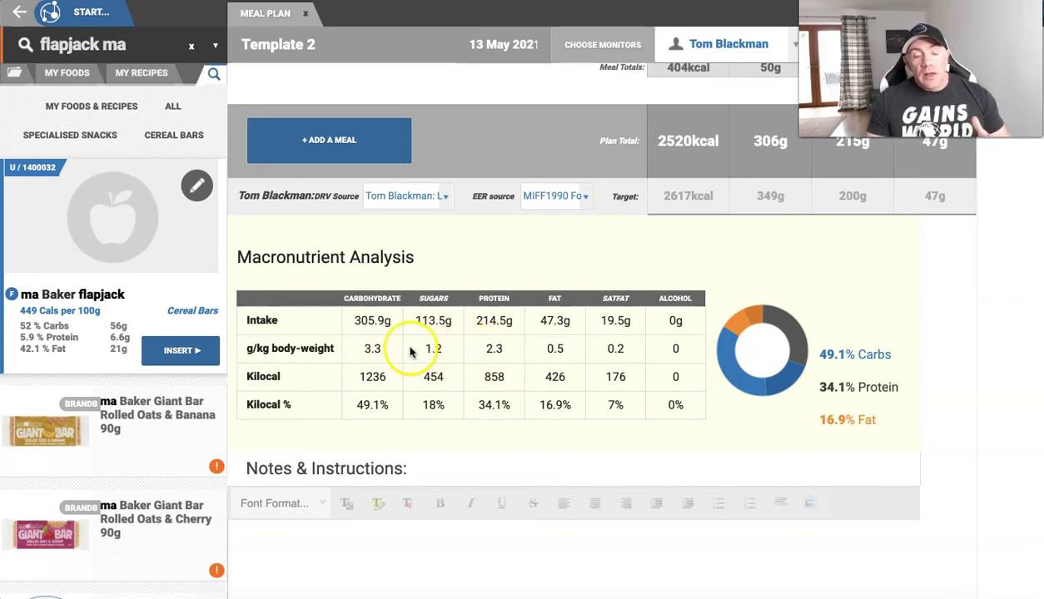
scroll(602, 348, up, 3)
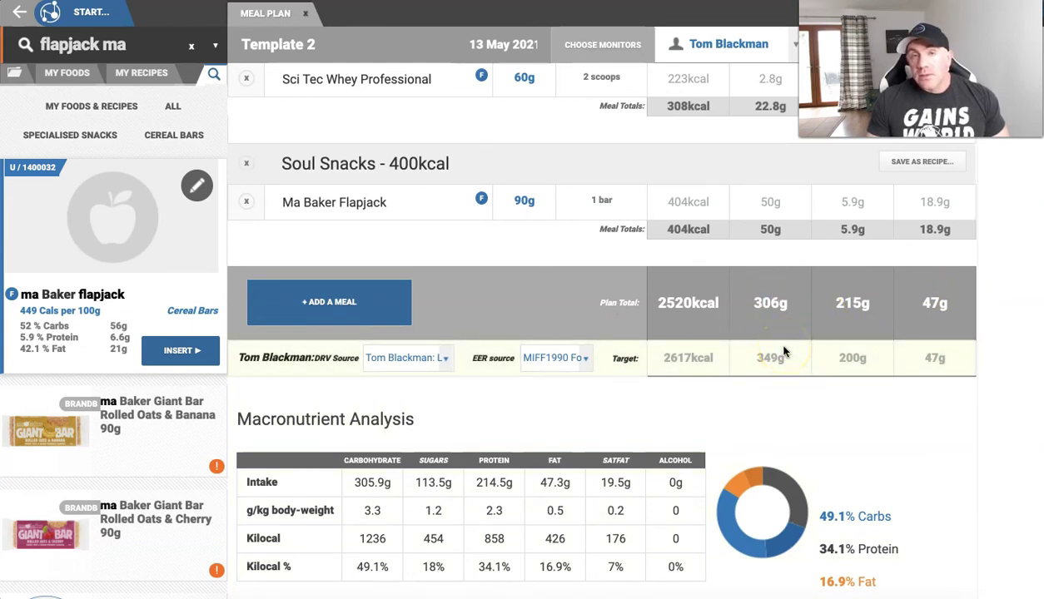
mouse_move(784, 353)
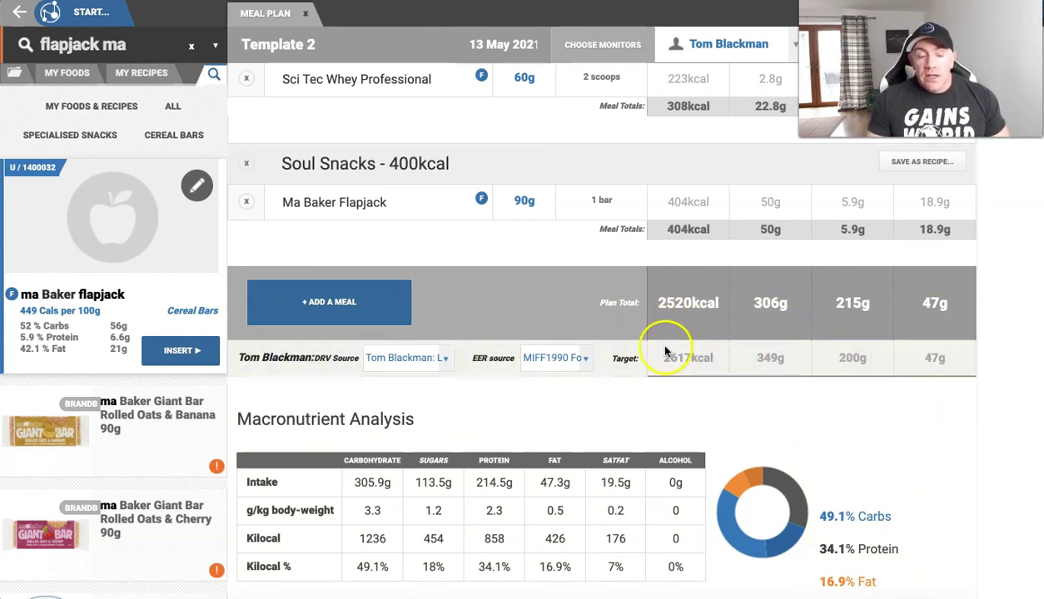
scroll(664, 350, up, 10)
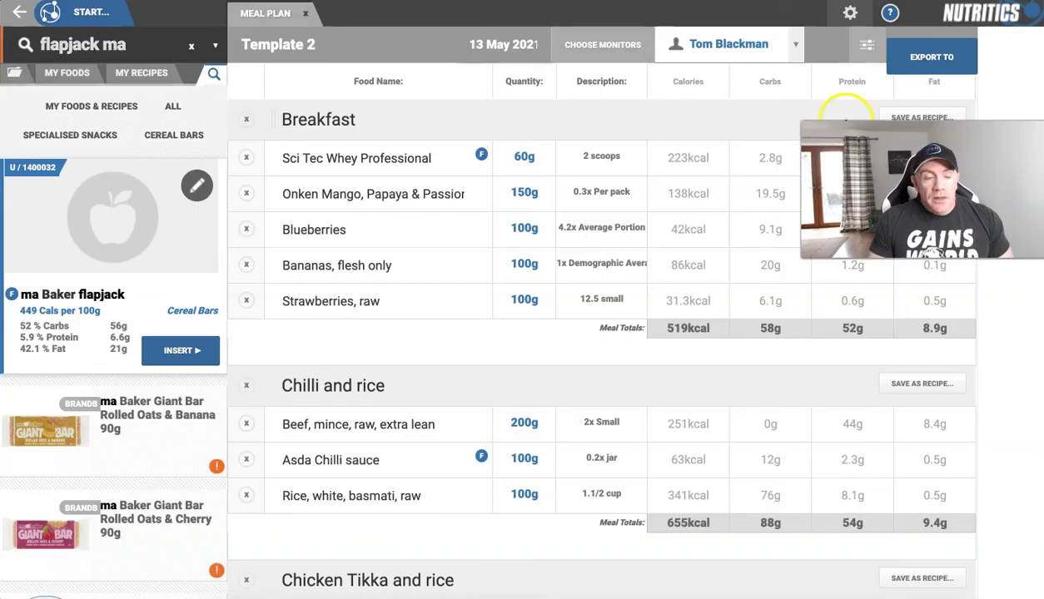
click(934, 56)
click(933, 81)
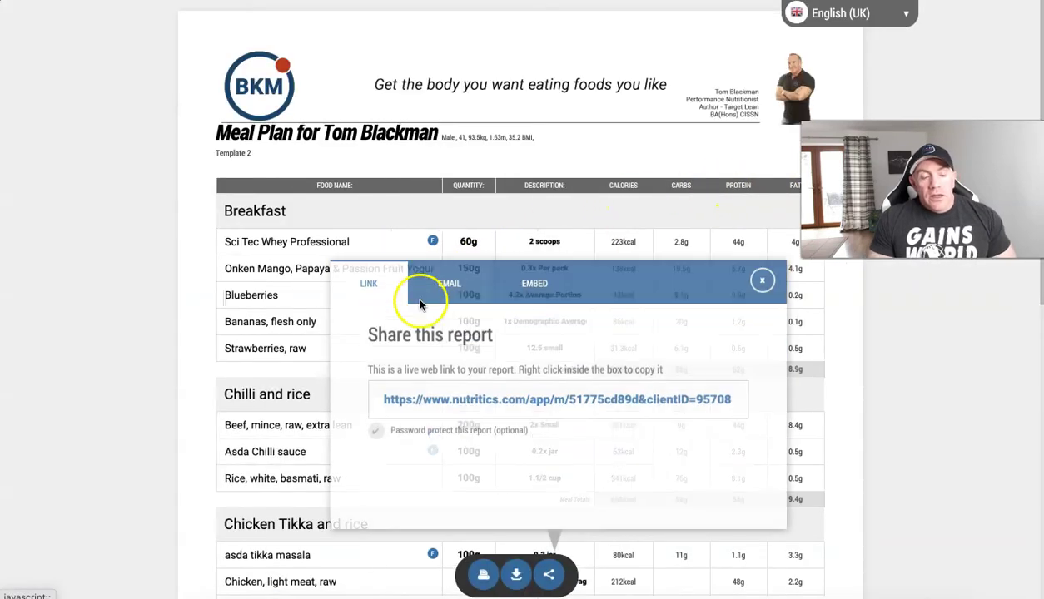
click(762, 276)
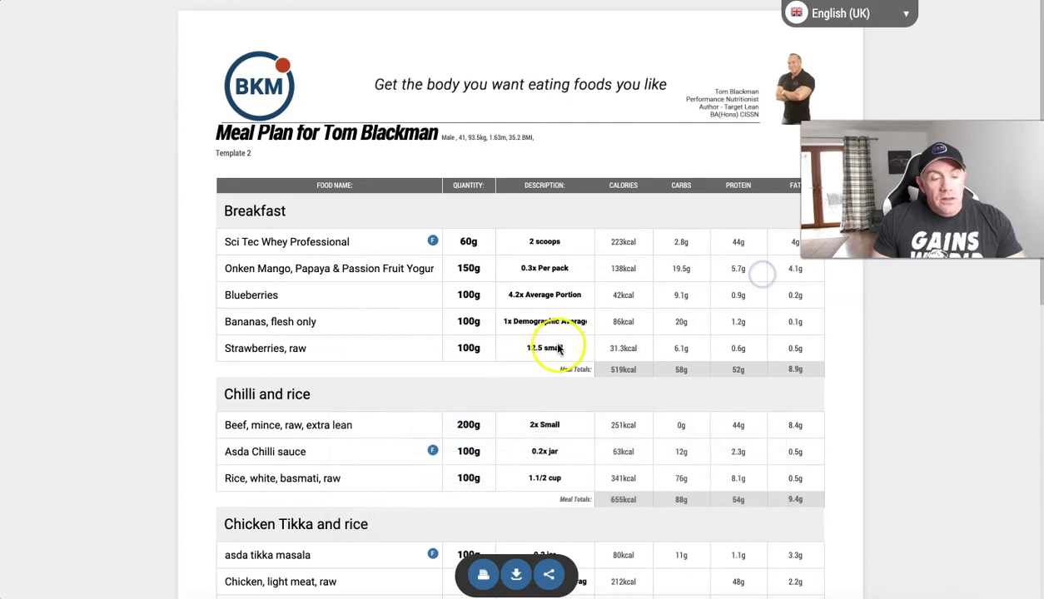
scroll(551, 354, down, 1)
scroll(550, 354, down, 1)
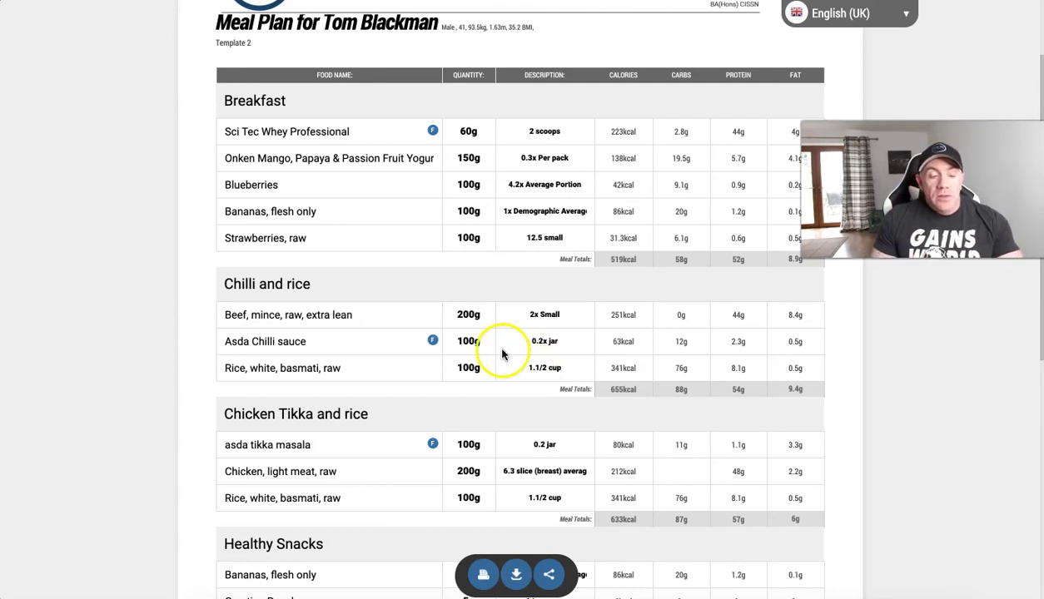
scroll(501, 352, down, 1)
scroll(502, 350, down, 3)
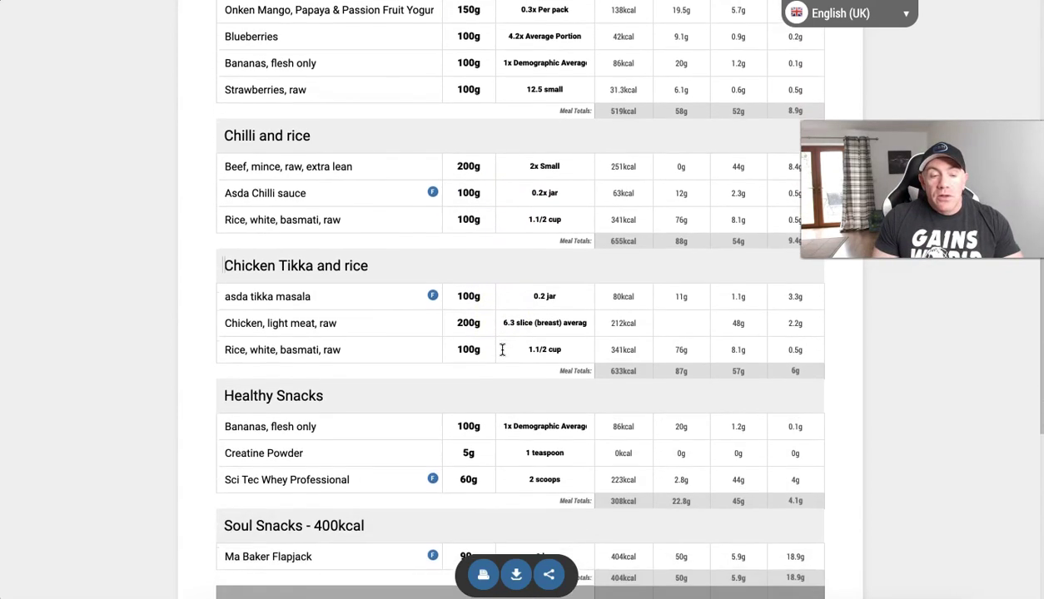
scroll(502, 350, up, 4)
scroll(502, 350, up, 1)
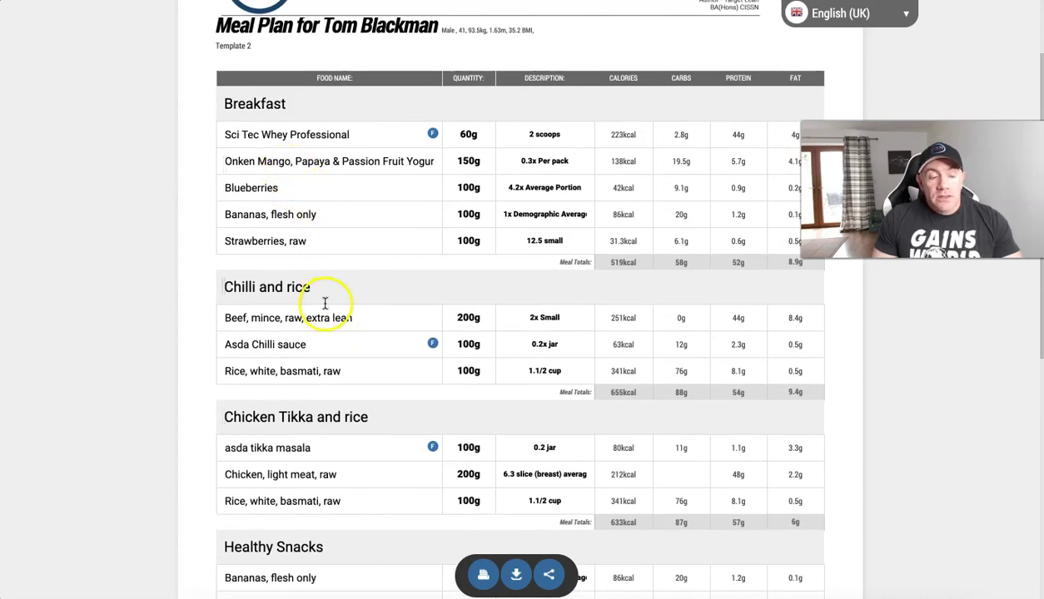
scroll(329, 308, down, 1)
scroll(329, 296, down, 3)
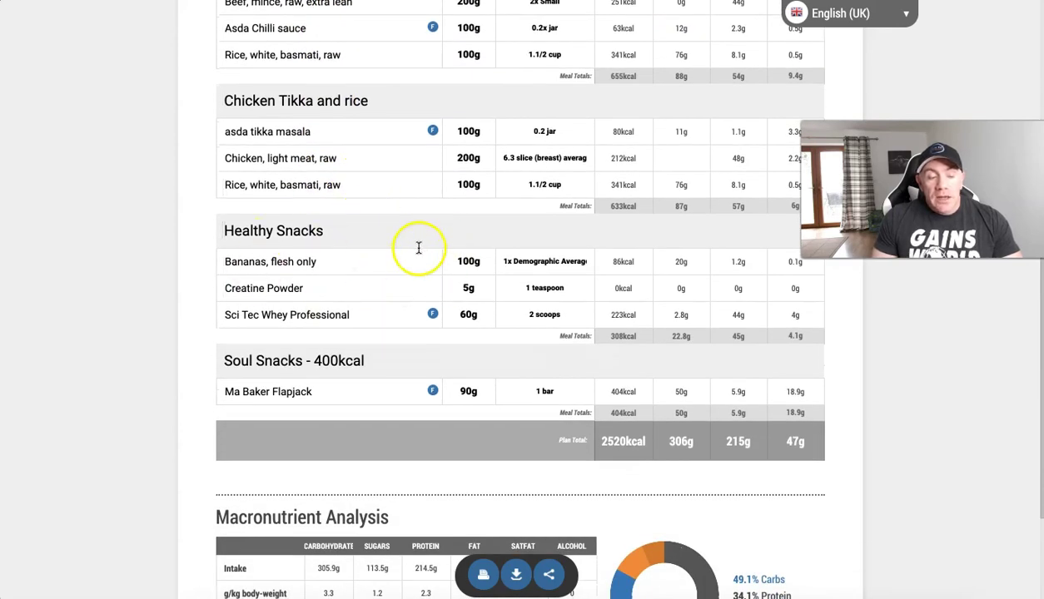
scroll(355, 310, down, 1)
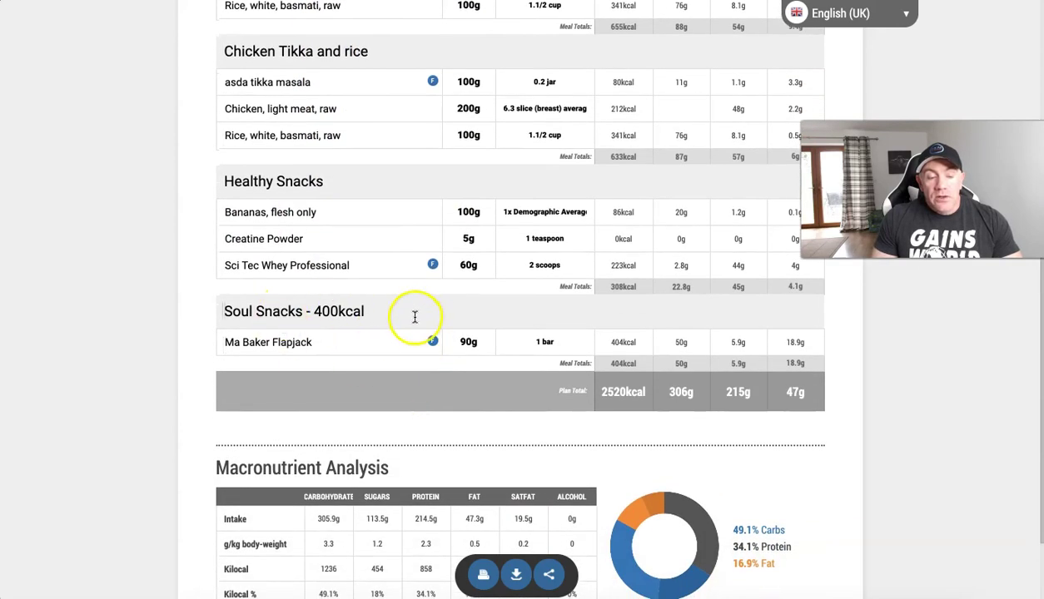
scroll(455, 345, down, 2)
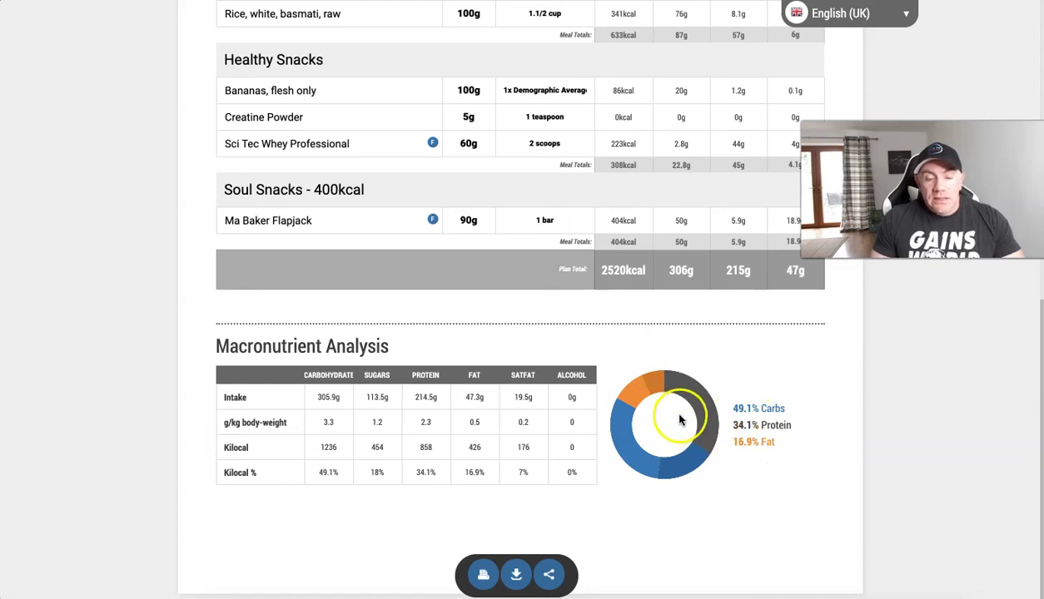
scroll(647, 322, up, 10)
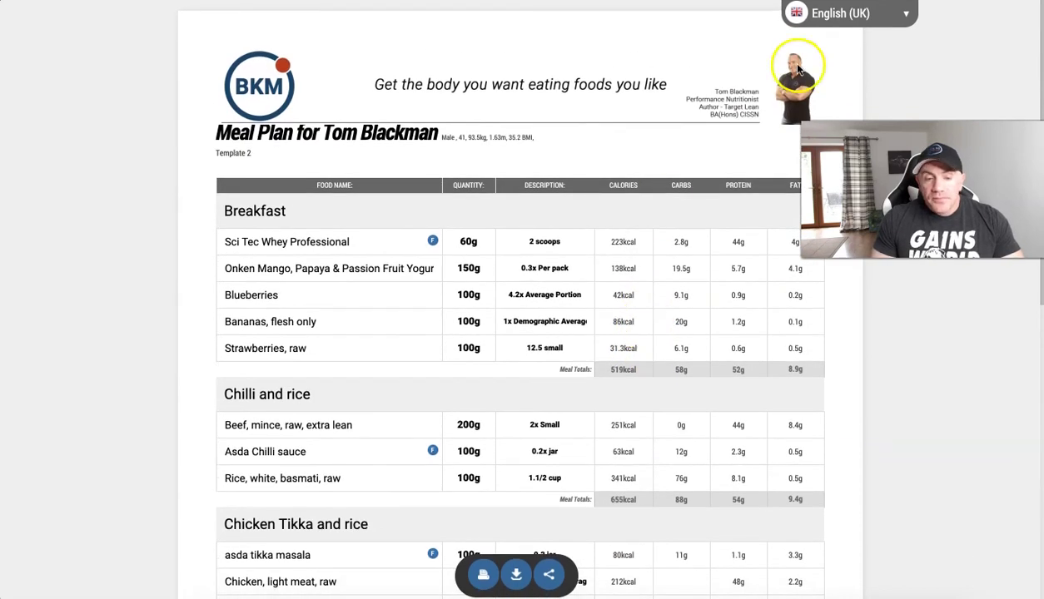
key(Escape)
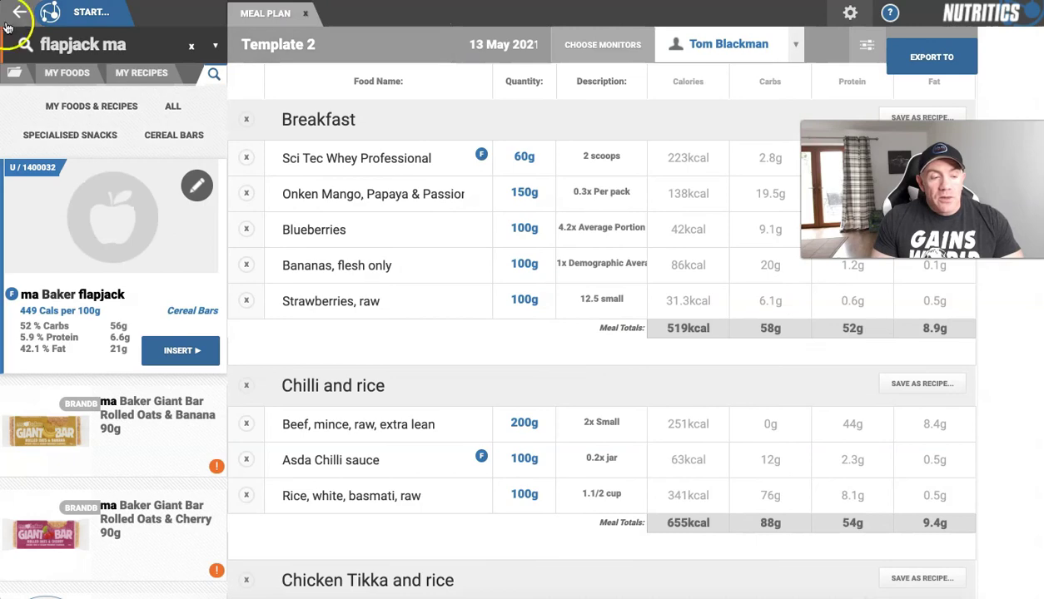
Open the client's Template 1 meal plan and export it as a report.
click(17, 13)
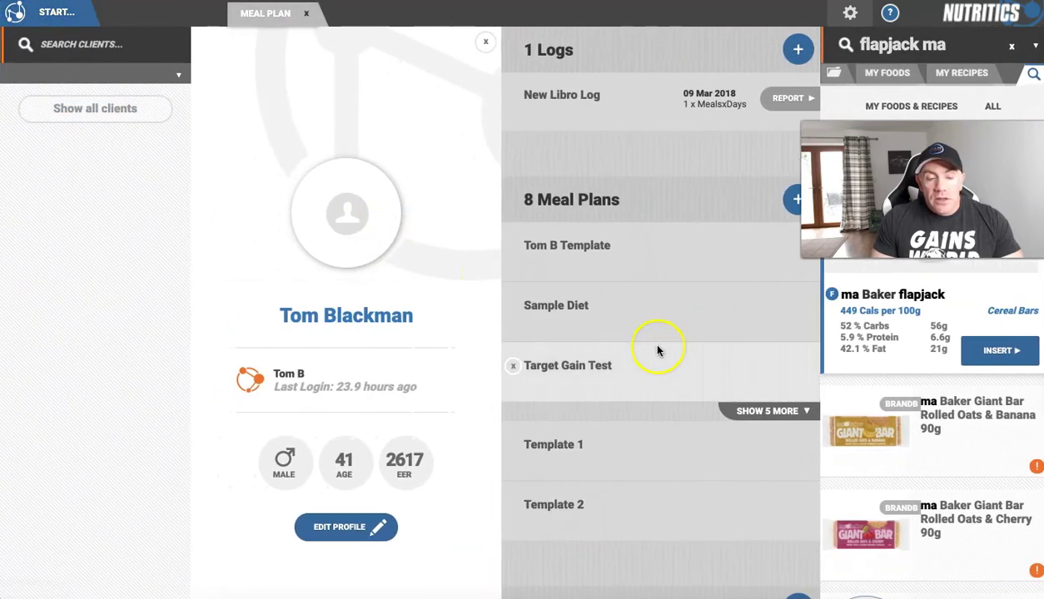
click(611, 455)
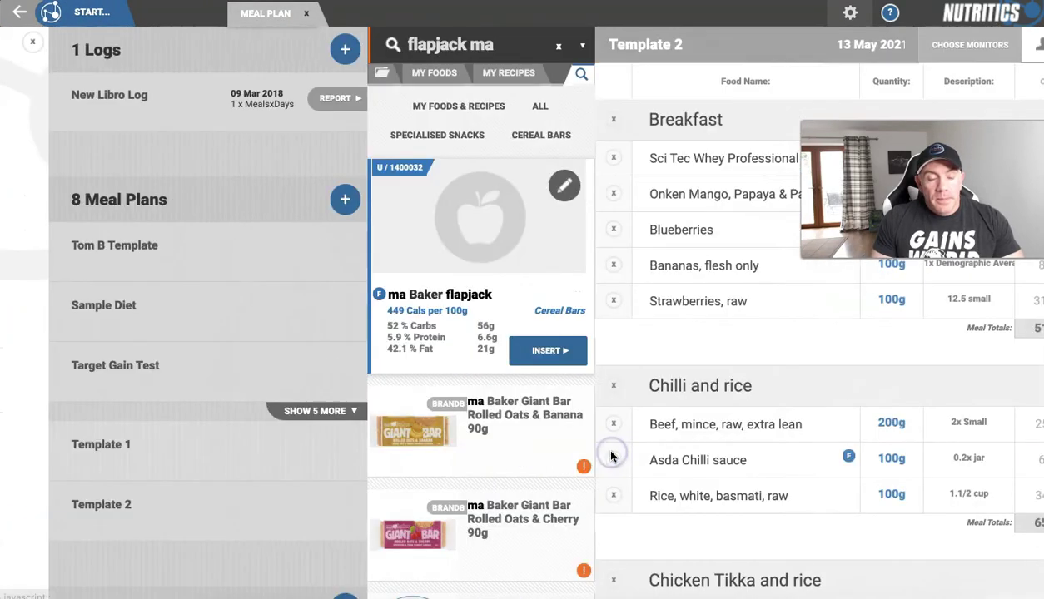
click(915, 57)
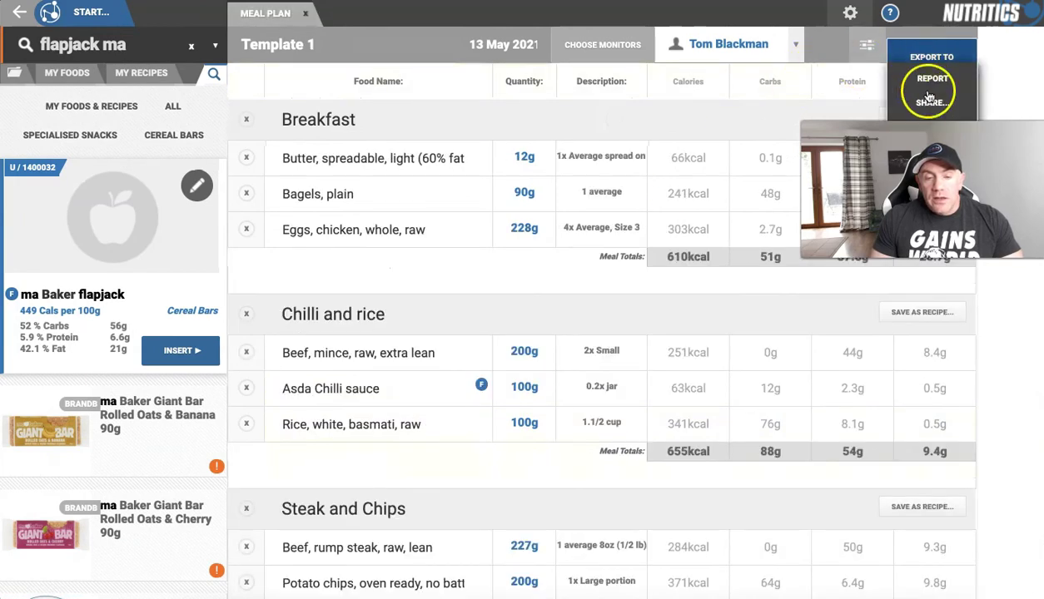
click(926, 100)
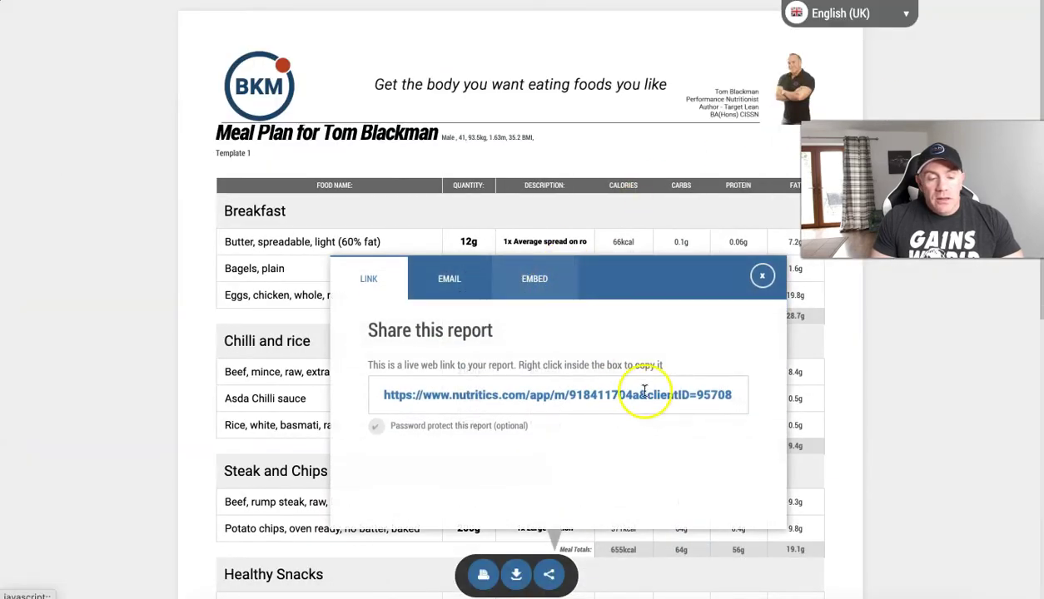
Dismiss the share dialog and review the Template 1 report's meal totals (2499kcal overall).
click(762, 277)
scroll(593, 328, down, 2)
scroll(594, 329, down, 5)
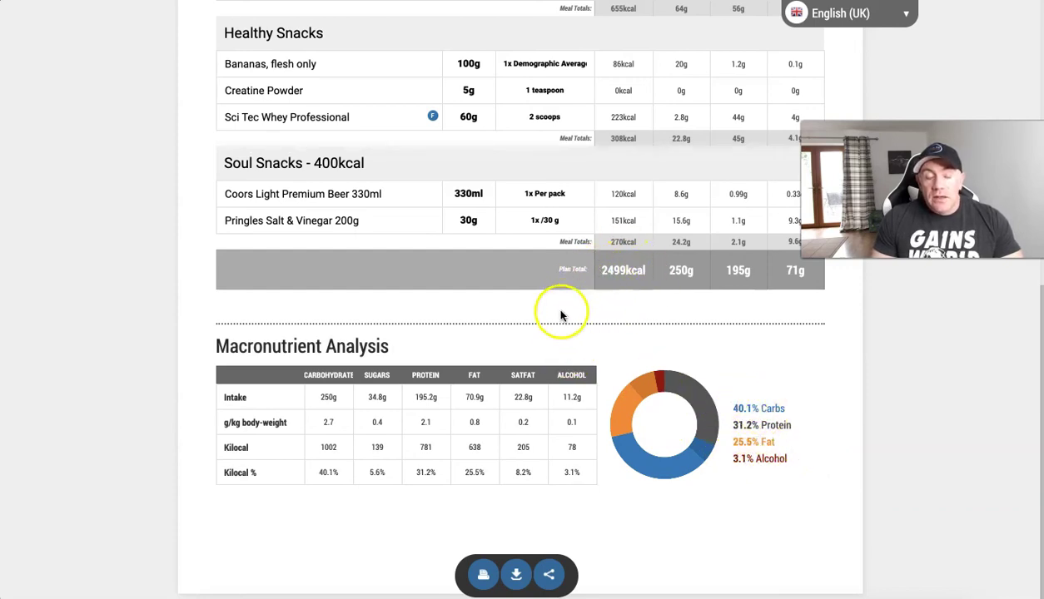
scroll(476, 327, up, 5)
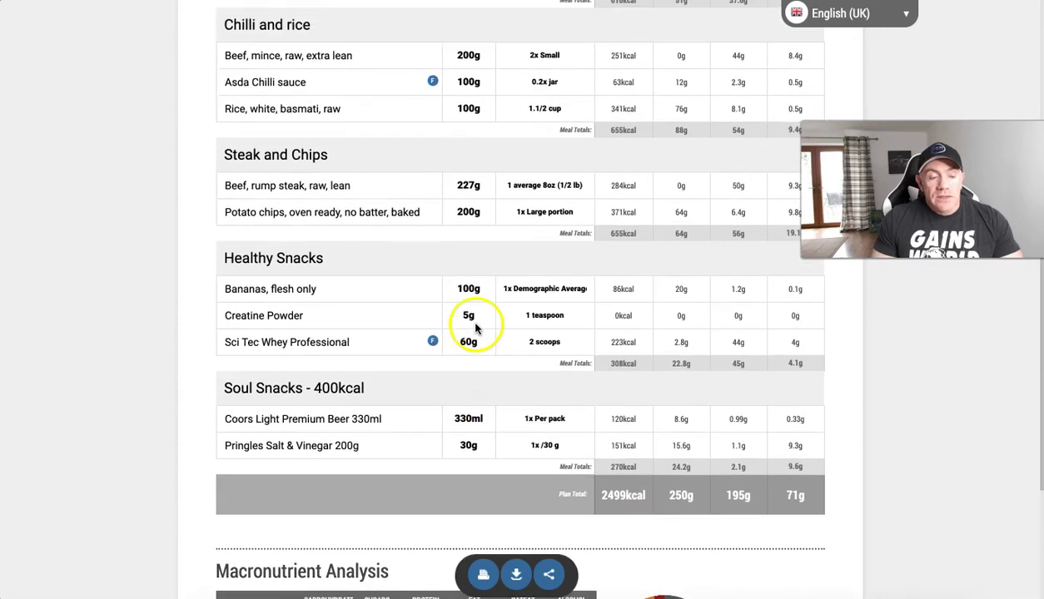
scroll(475, 327, down, 1)
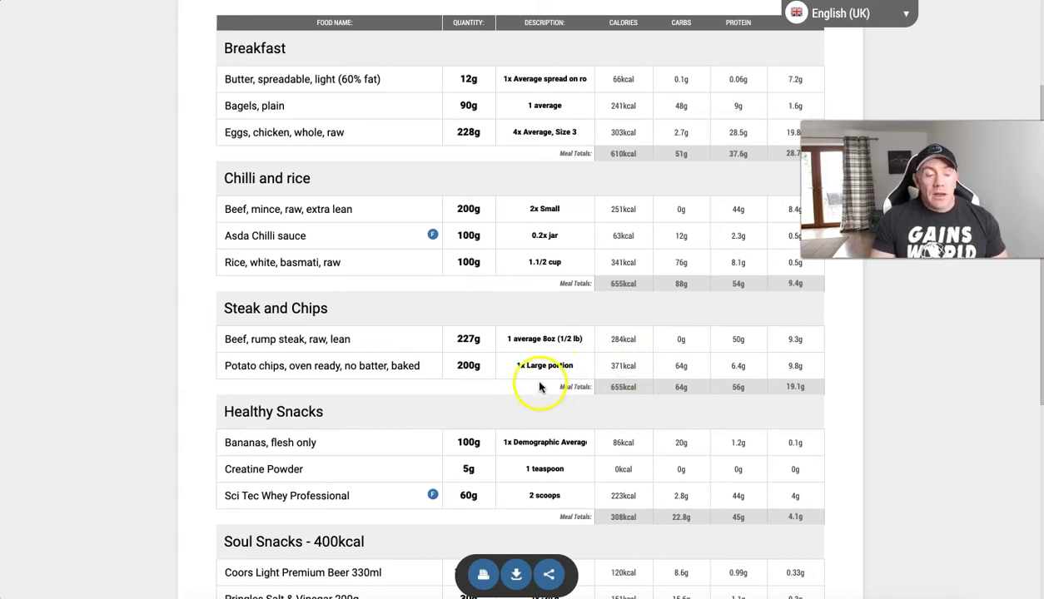
scroll(315, 345, down, 1)
scroll(433, 406, down, 1)
scroll(433, 406, down, 1)
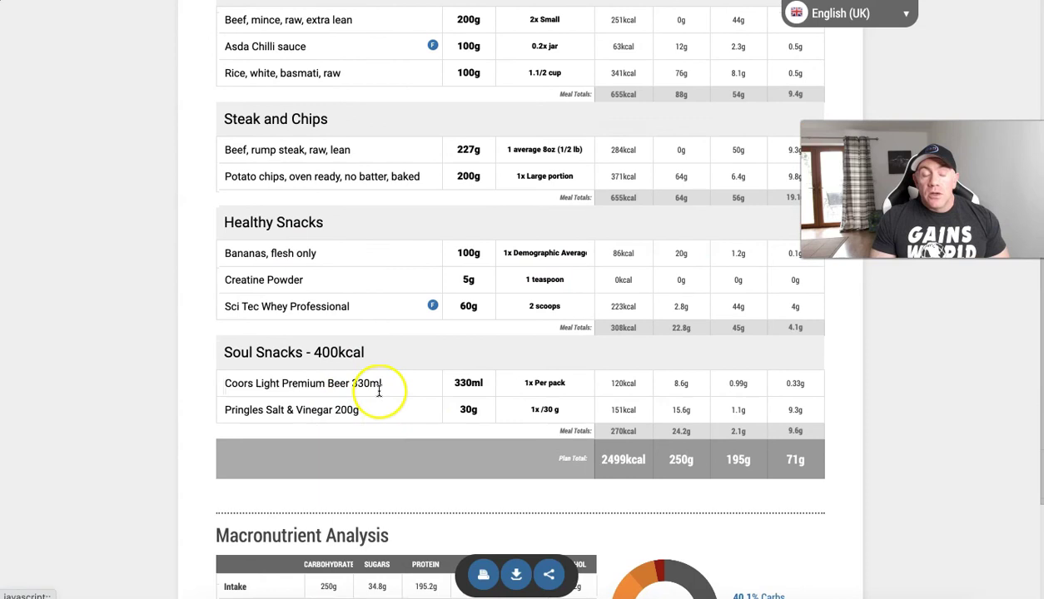
scroll(397, 368, up, 5)
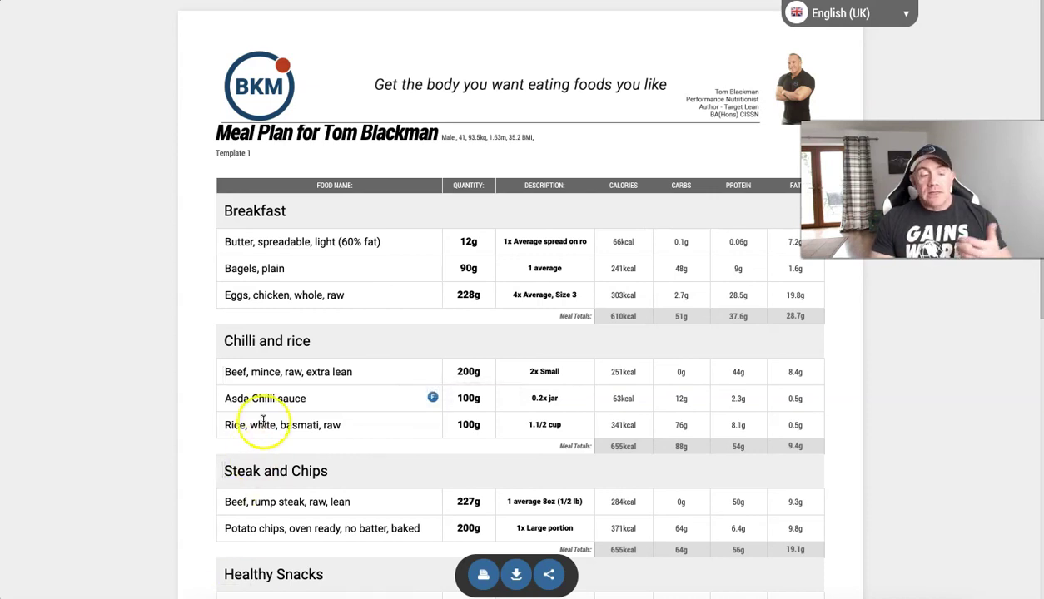
scroll(270, 416, down, 2)
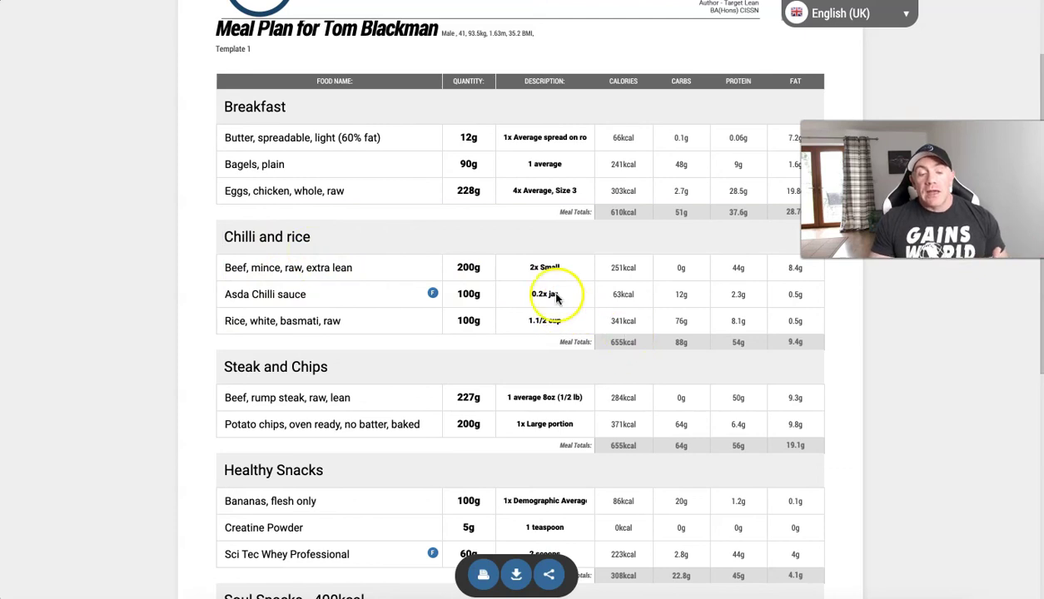
scroll(363, 274, down, 2)
scroll(365, 274, up, 1)
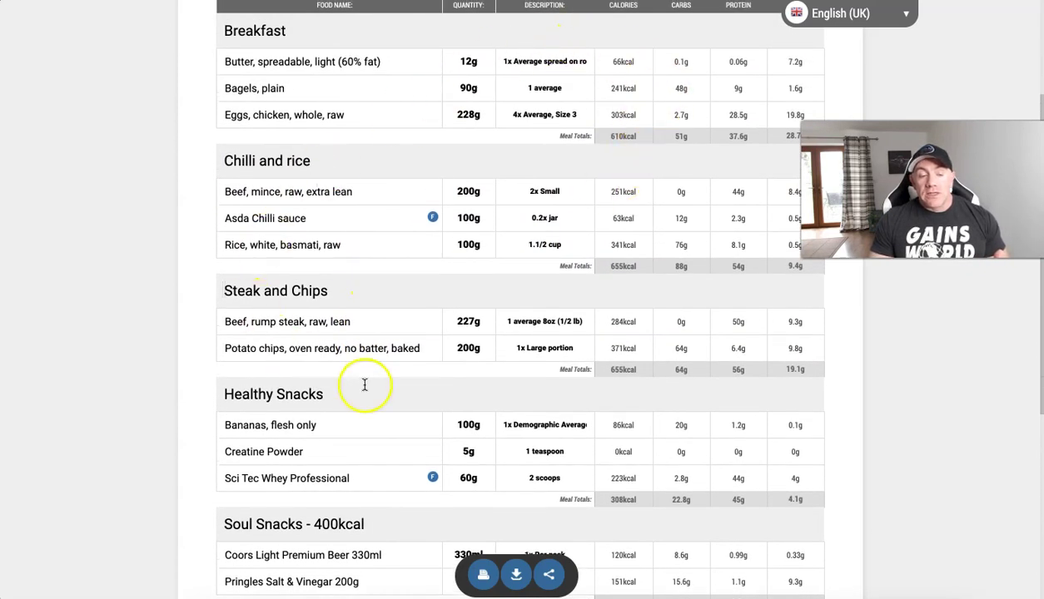
scroll(466, 416, down, 2)
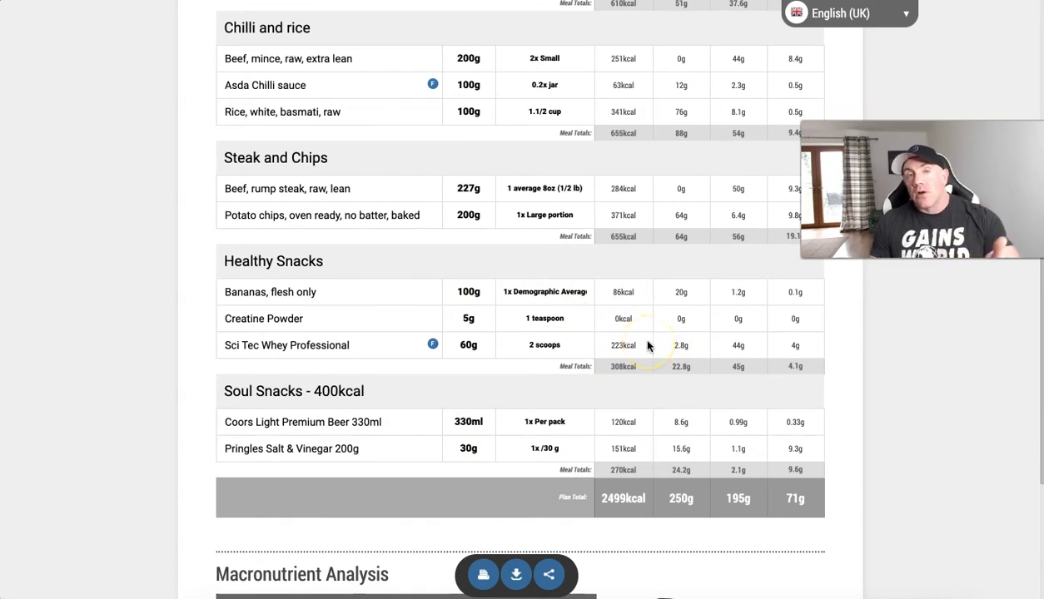
scroll(649, 347, up, 3)
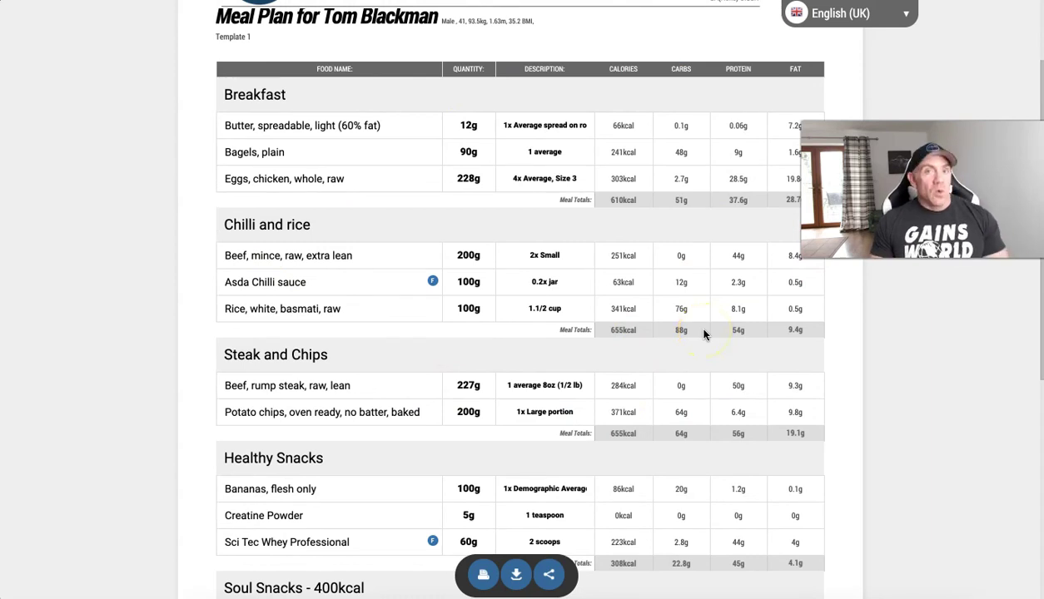
scroll(707, 372, down, 4)
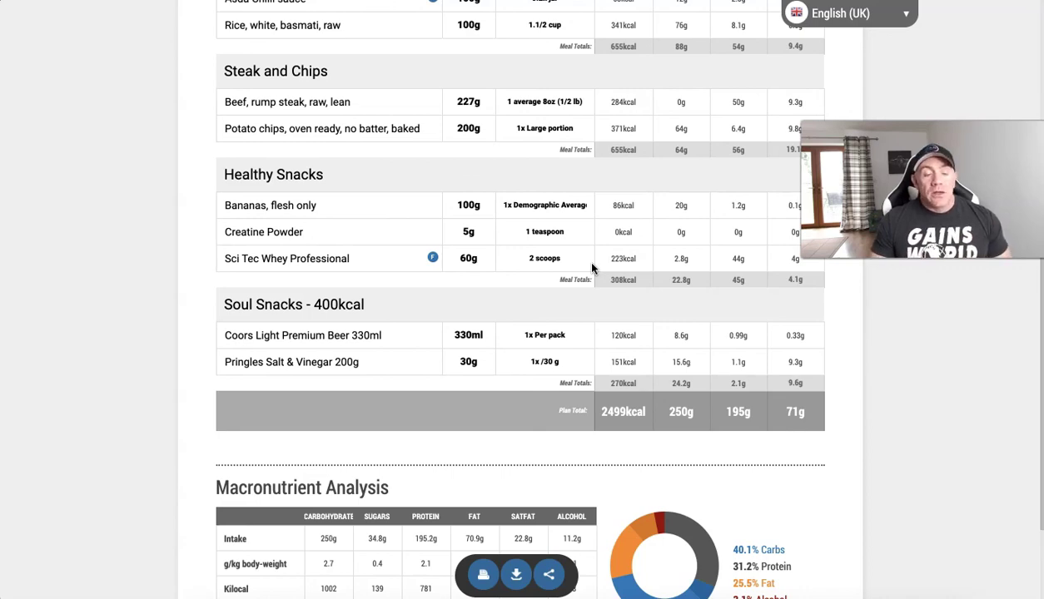
scroll(587, 314, up, 2)
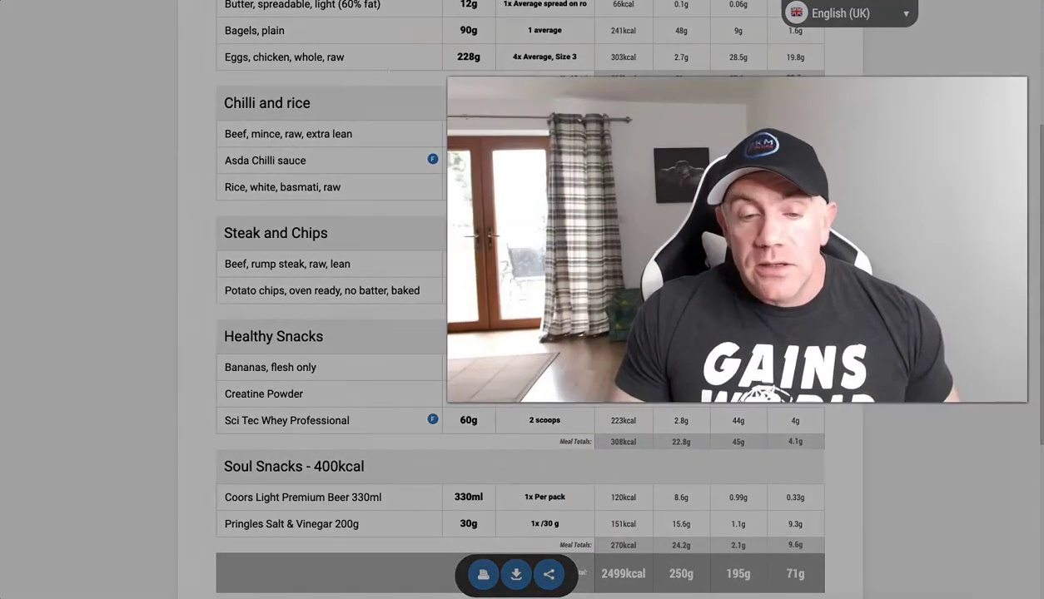